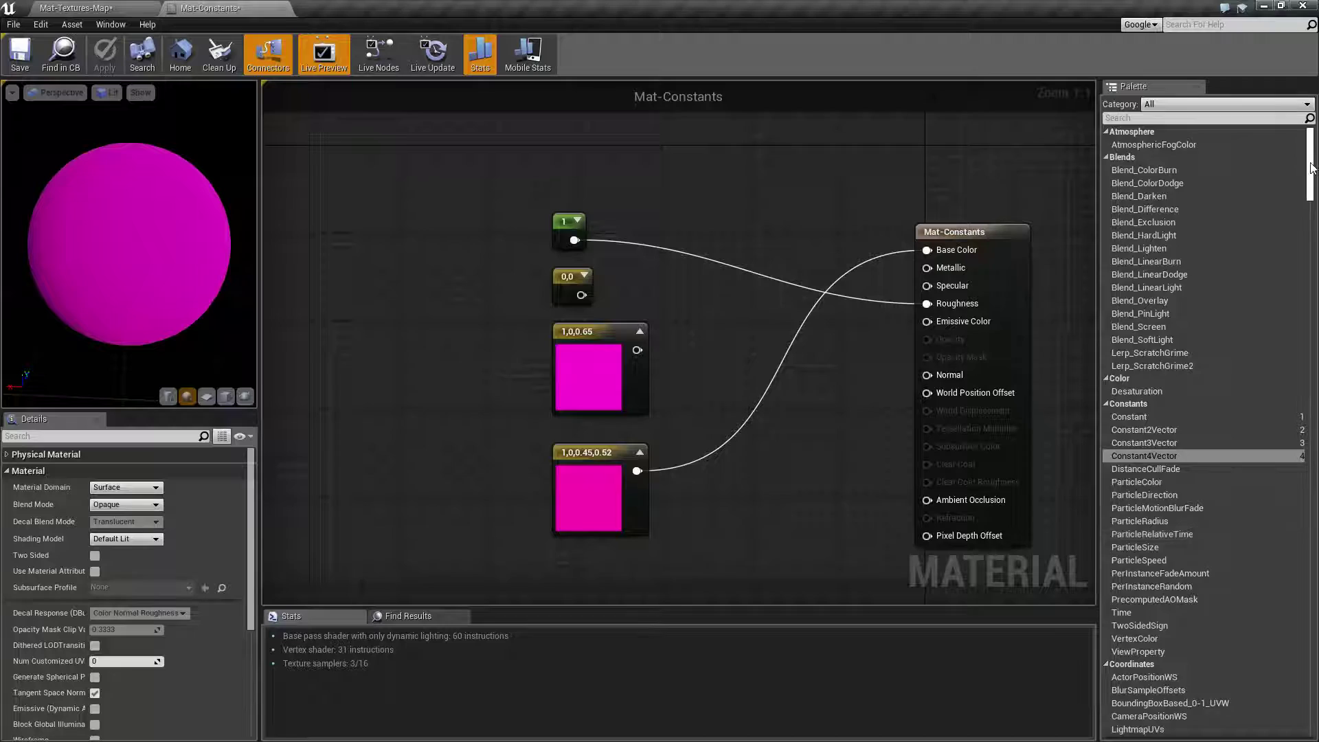
Replace the 1,0,0.45,0.52 colour on Base Color with the 1,0,0.65 colour.
drag(1308, 165, 1309, 526)
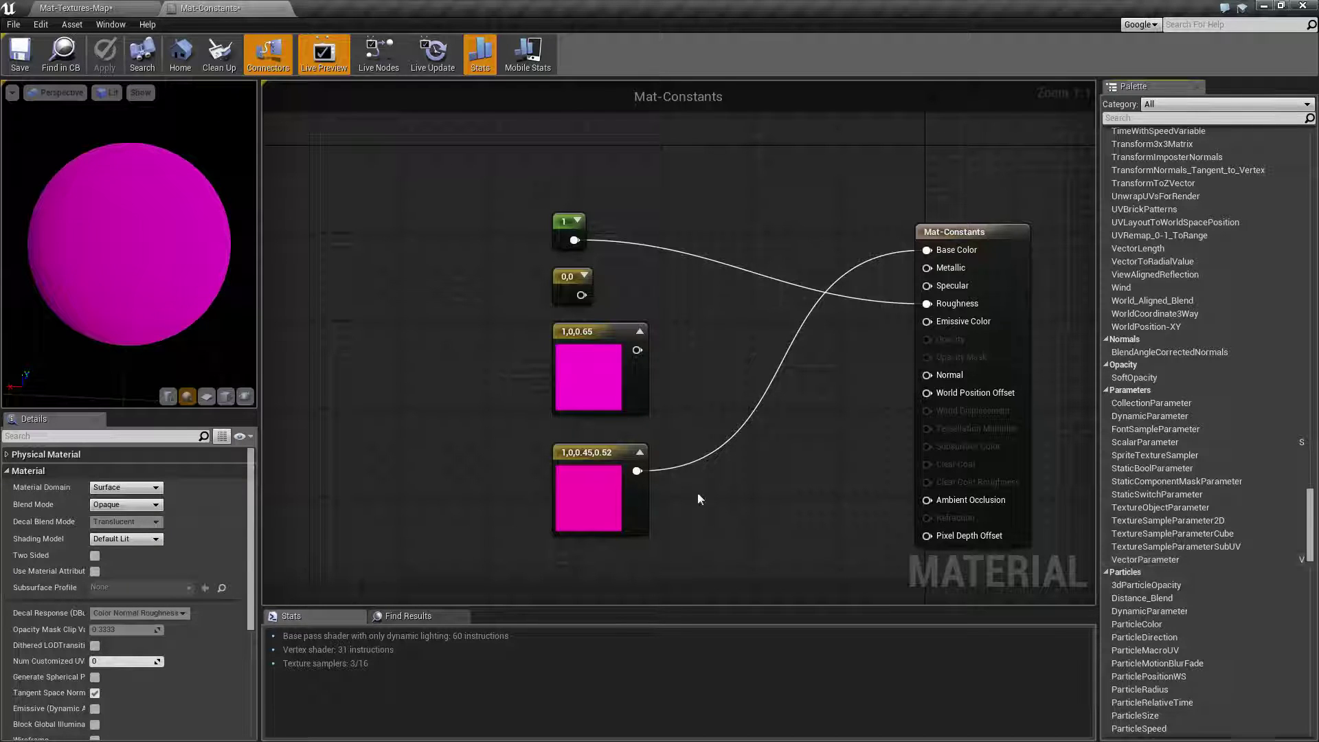
drag(526, 185, 739, 558)
click(729, 517)
right_drag(481, 439, 525, 437)
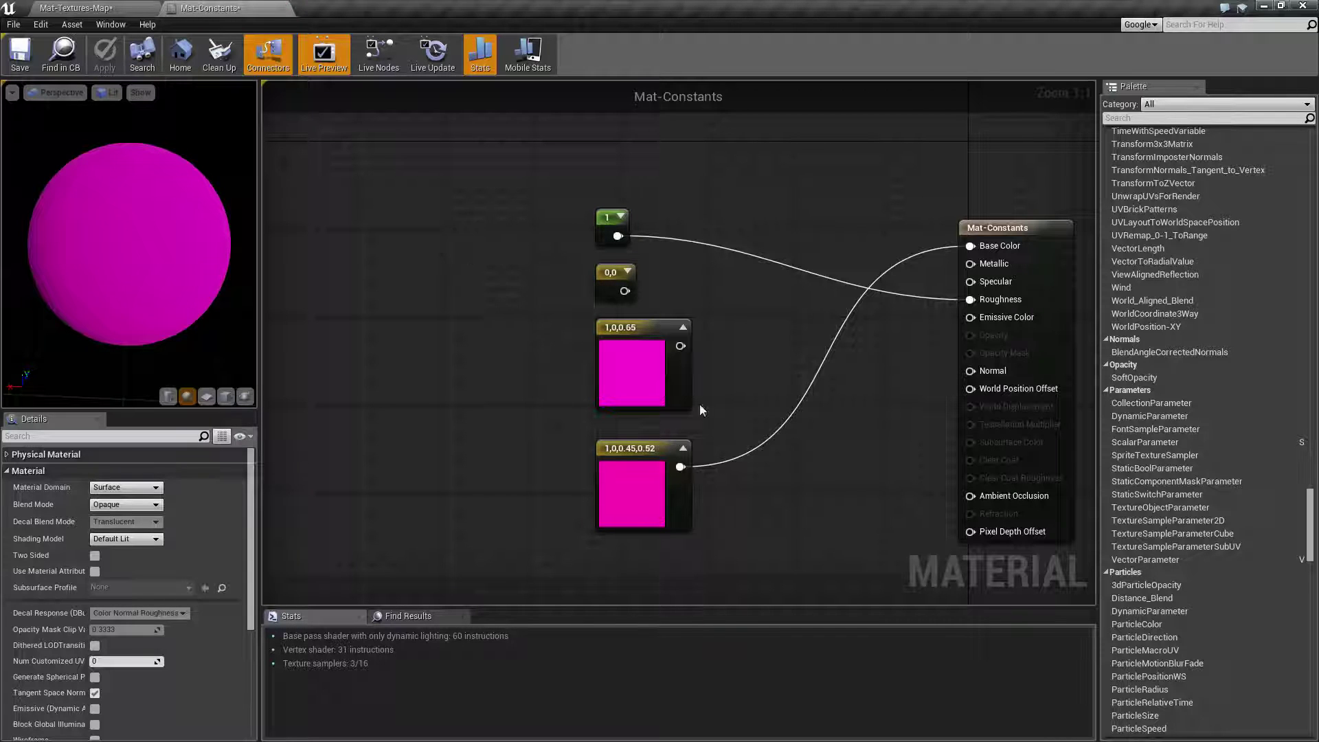
right_drag(837, 457, 762, 470)
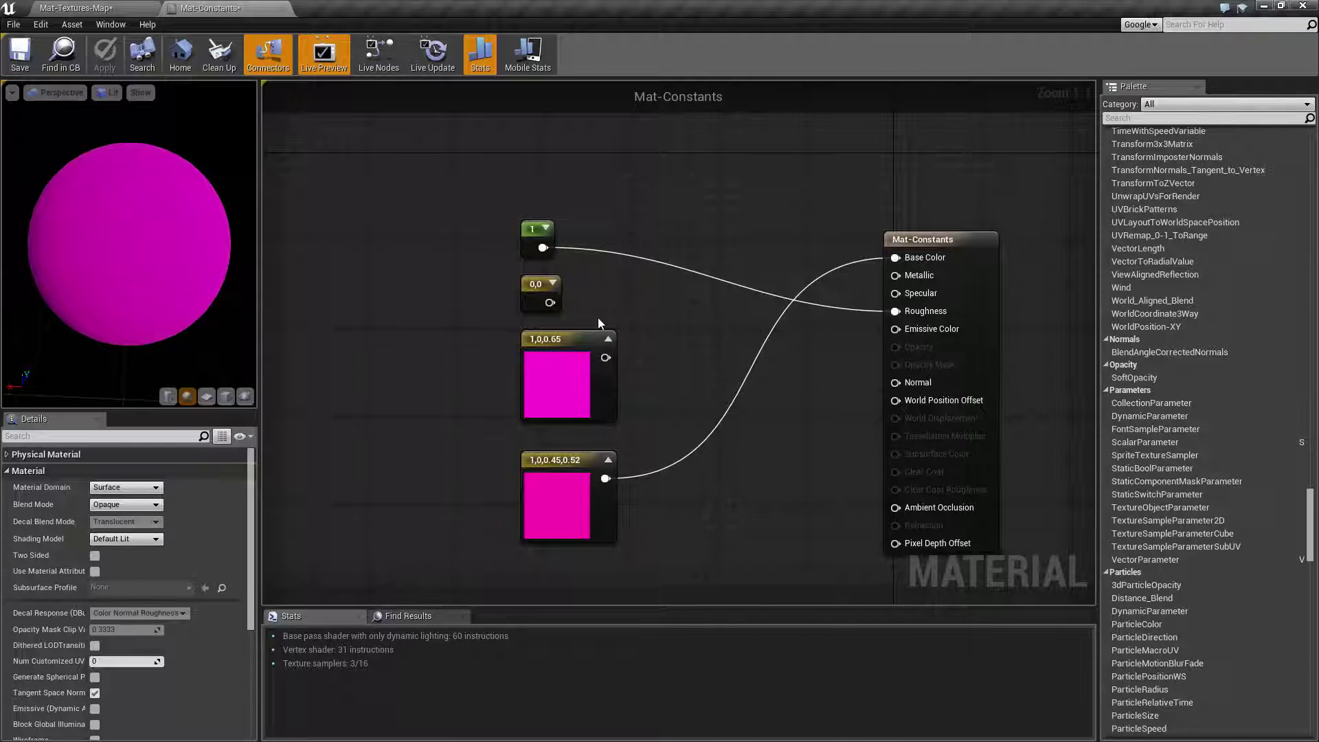
alt+click(605, 479)
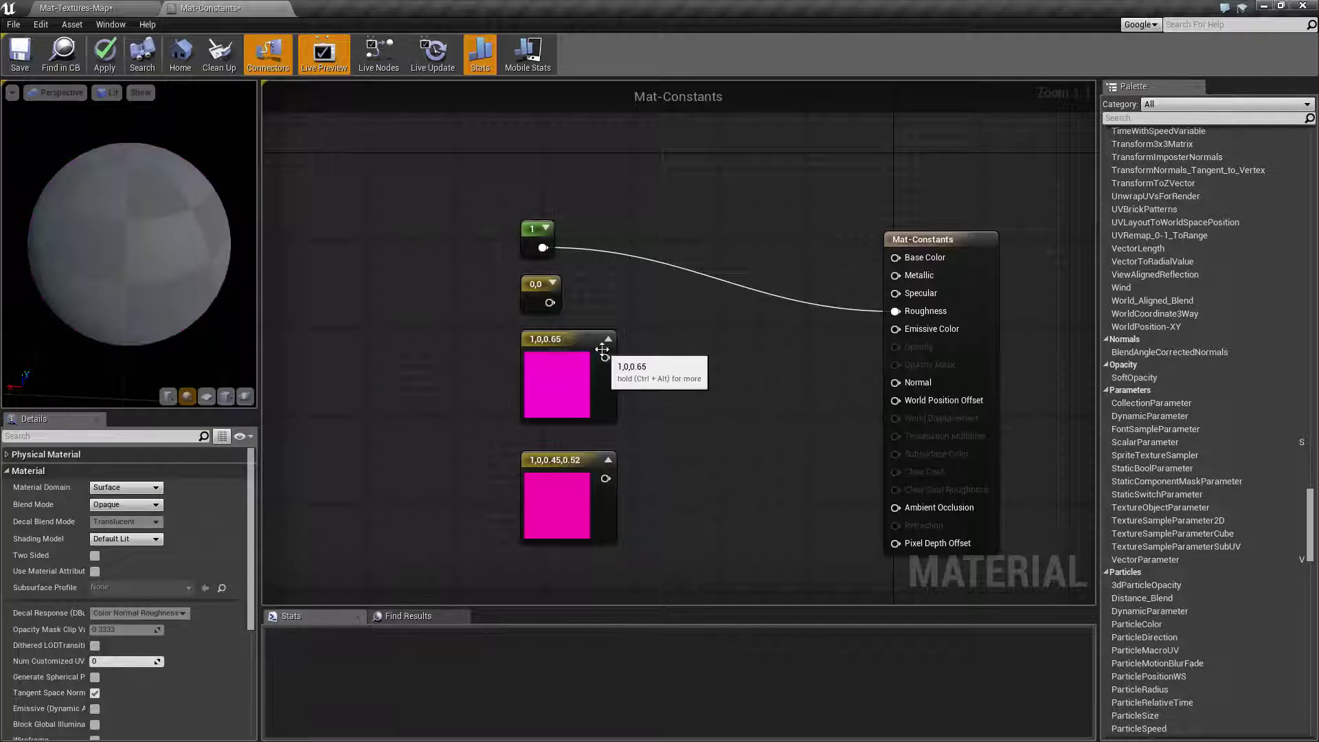
drag(605, 357, 895, 257)
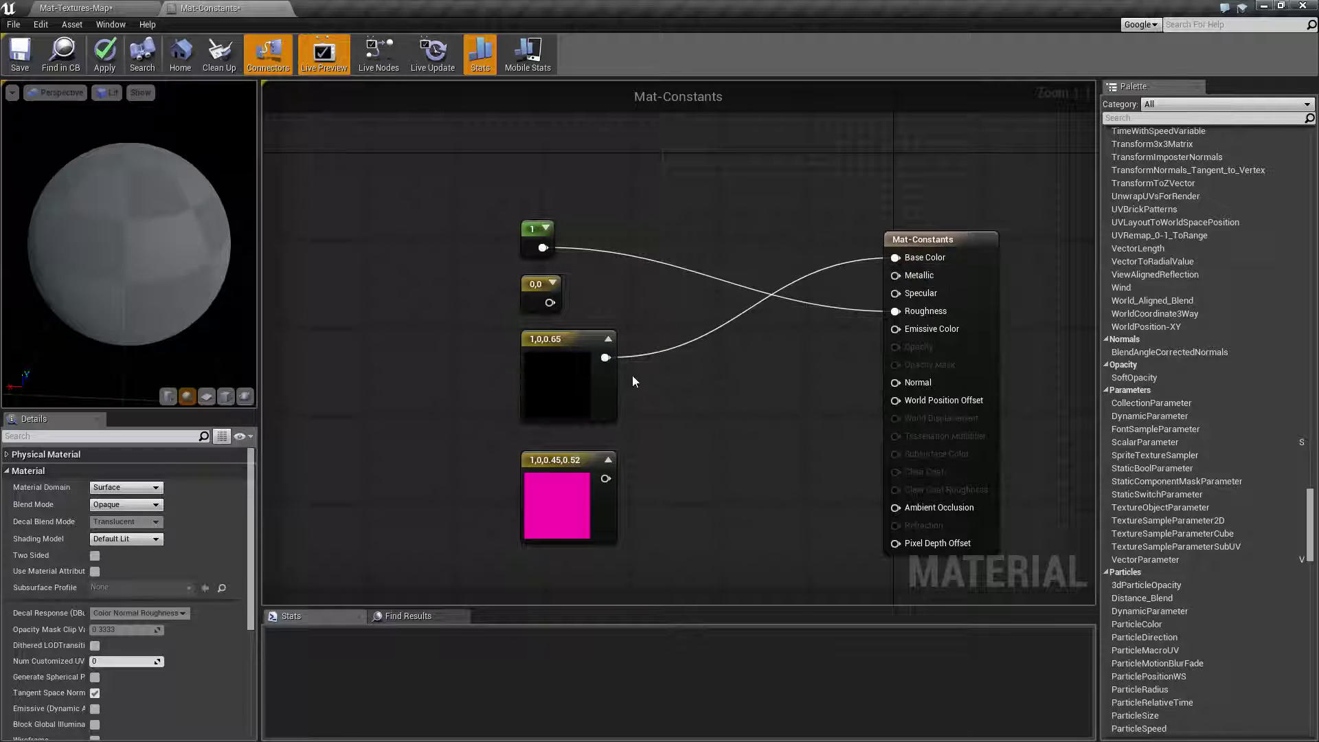
Duplicate the 1 constant, wire the copy into Metallic, and apply the material.
click(559, 344)
click(533, 231)
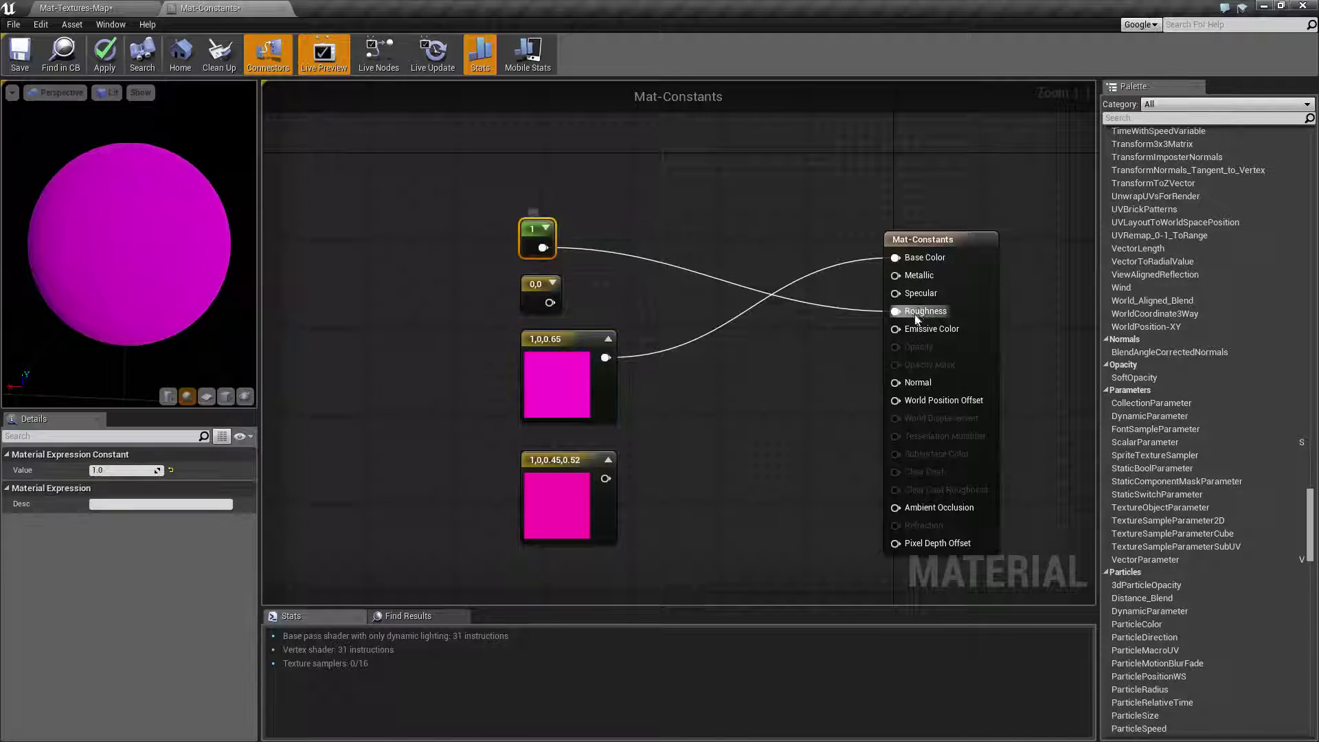
click(523, 288)
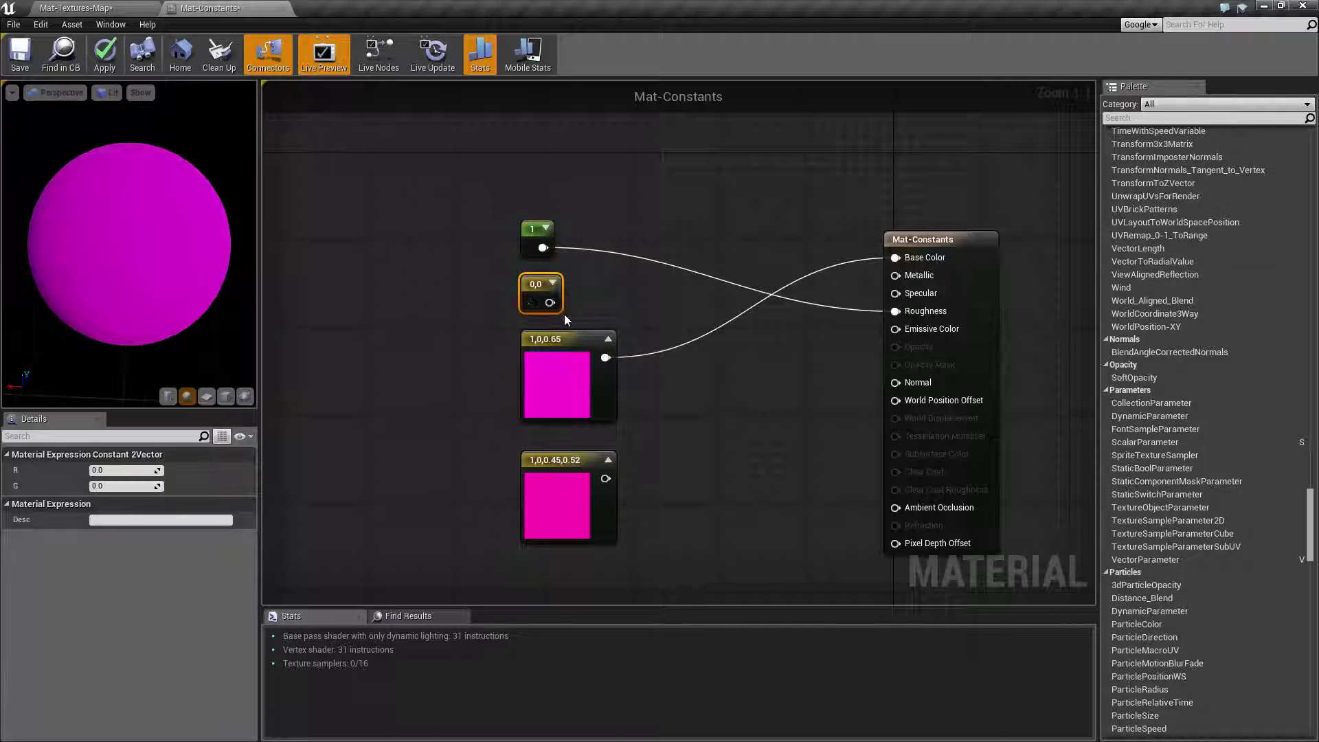
drag(549, 302, 442, 295)
click(533, 283)
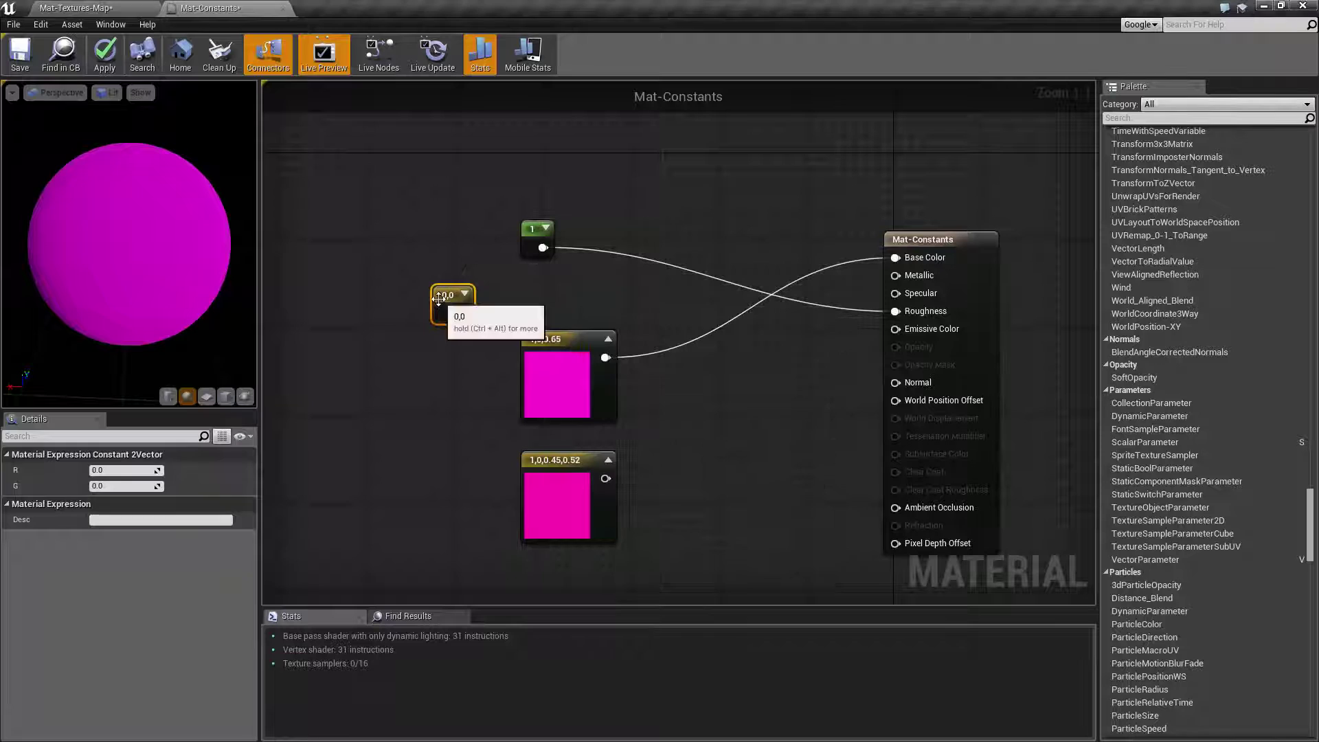
click(527, 231)
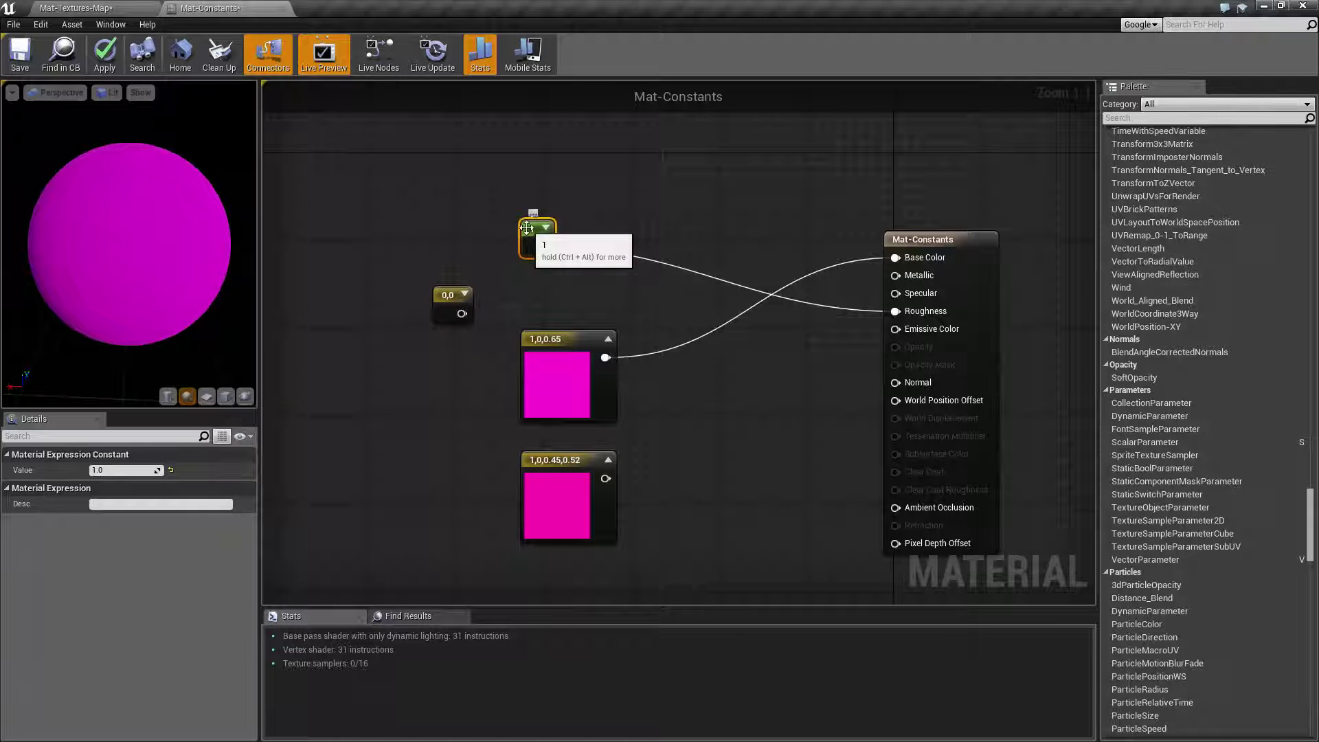
key(ctrl+w)
drag(530, 237, 900, 273)
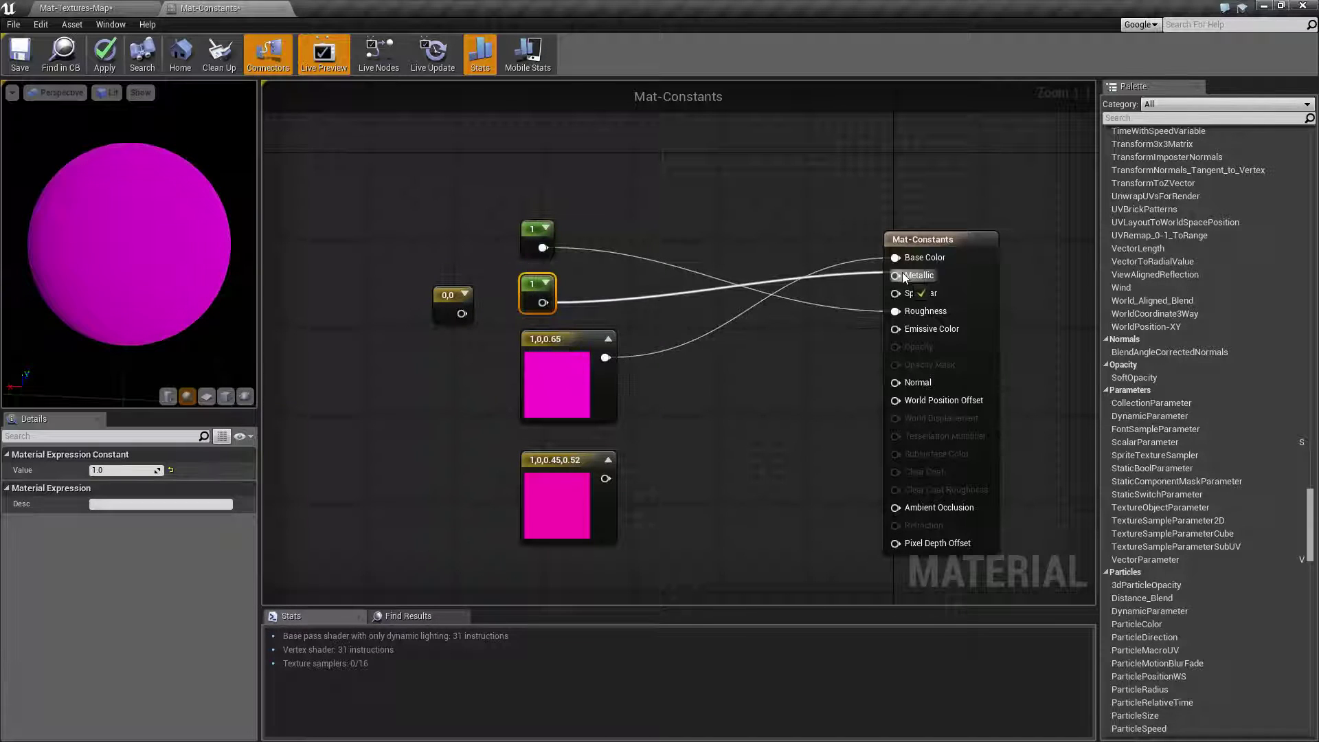
click(103, 55)
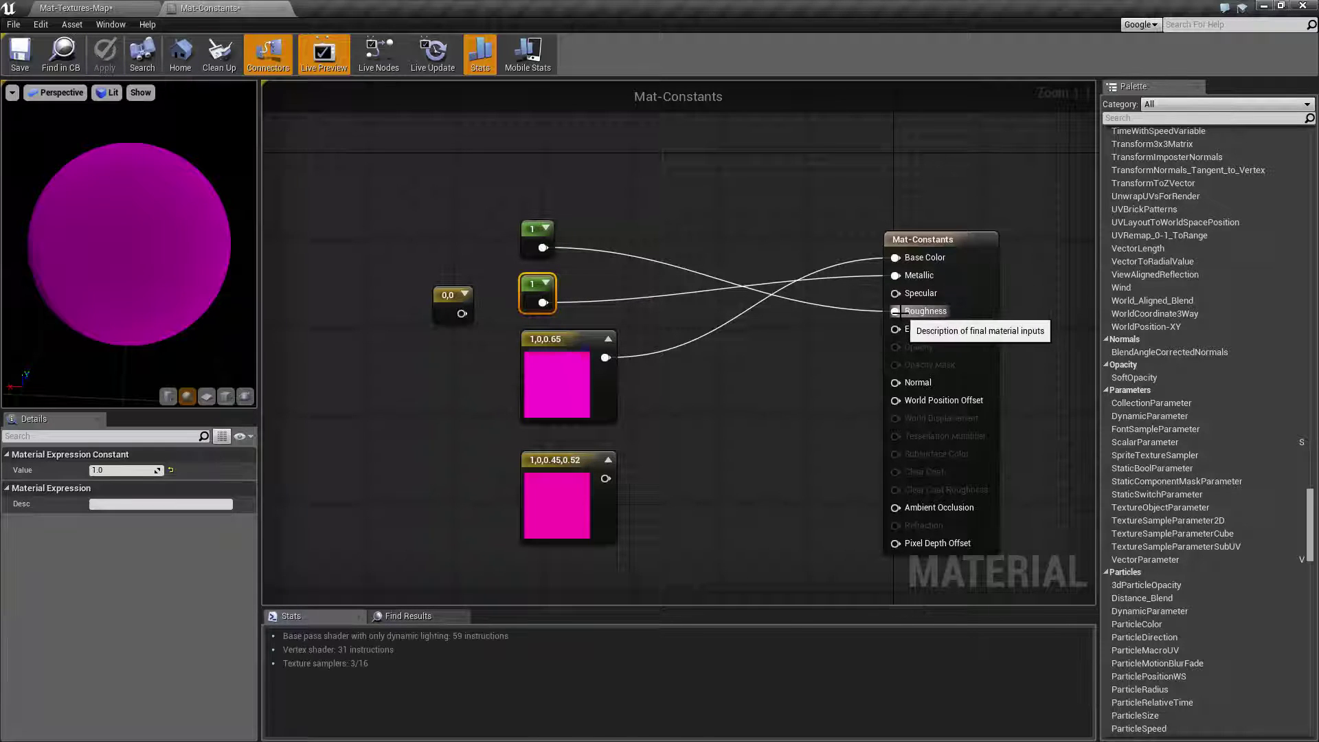
Rearrange the colour and 1 constant nodes, move the 0,0 node lower, and apply.
drag(532, 286, 532, 198)
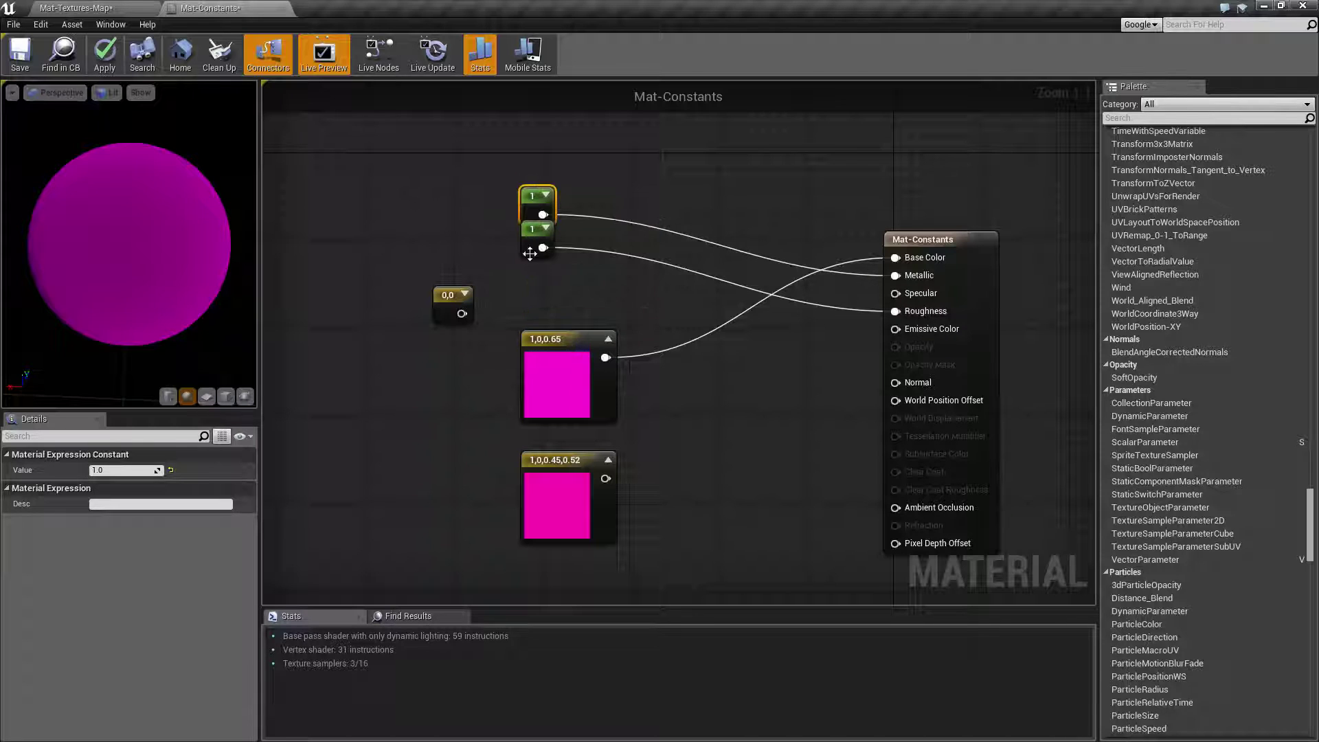
drag(534, 253, 544, 296)
drag(556, 371, 590, 162)
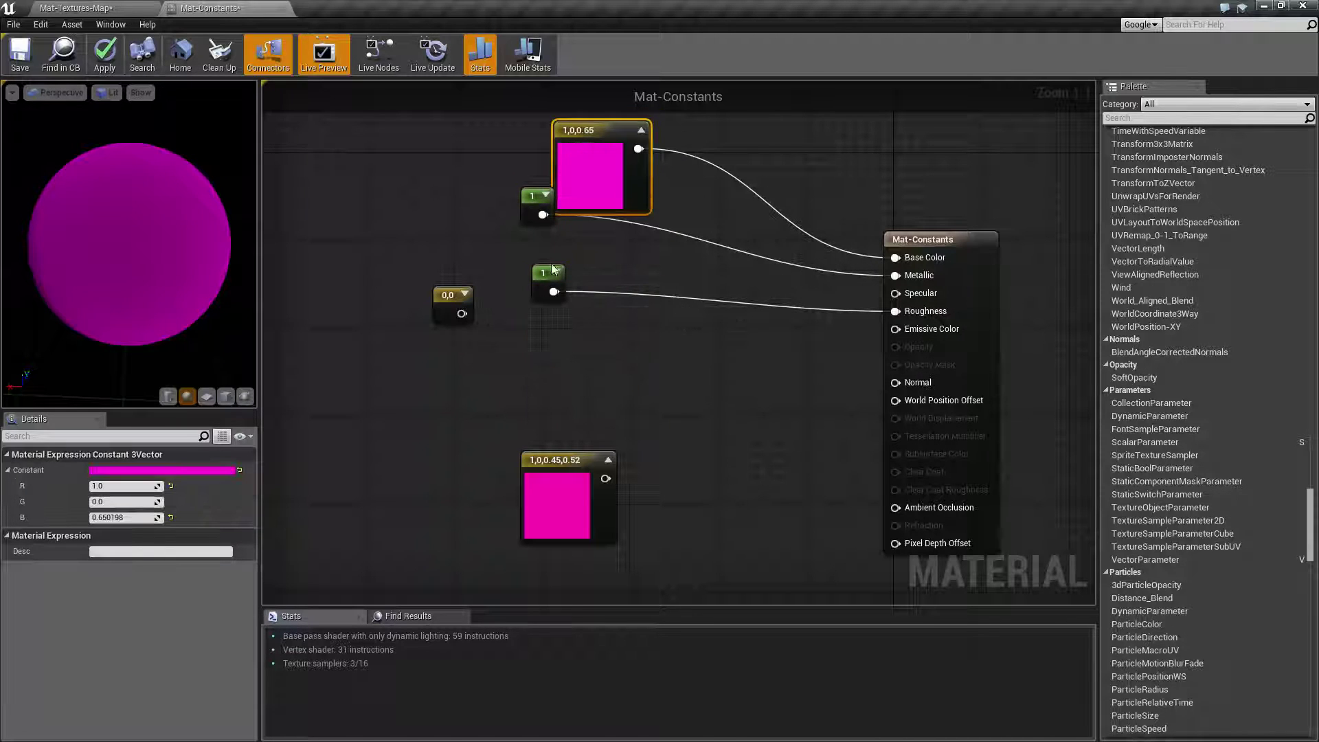
ctrl+drag(495, 206, 602, 321)
drag(566, 209, 563, 423)
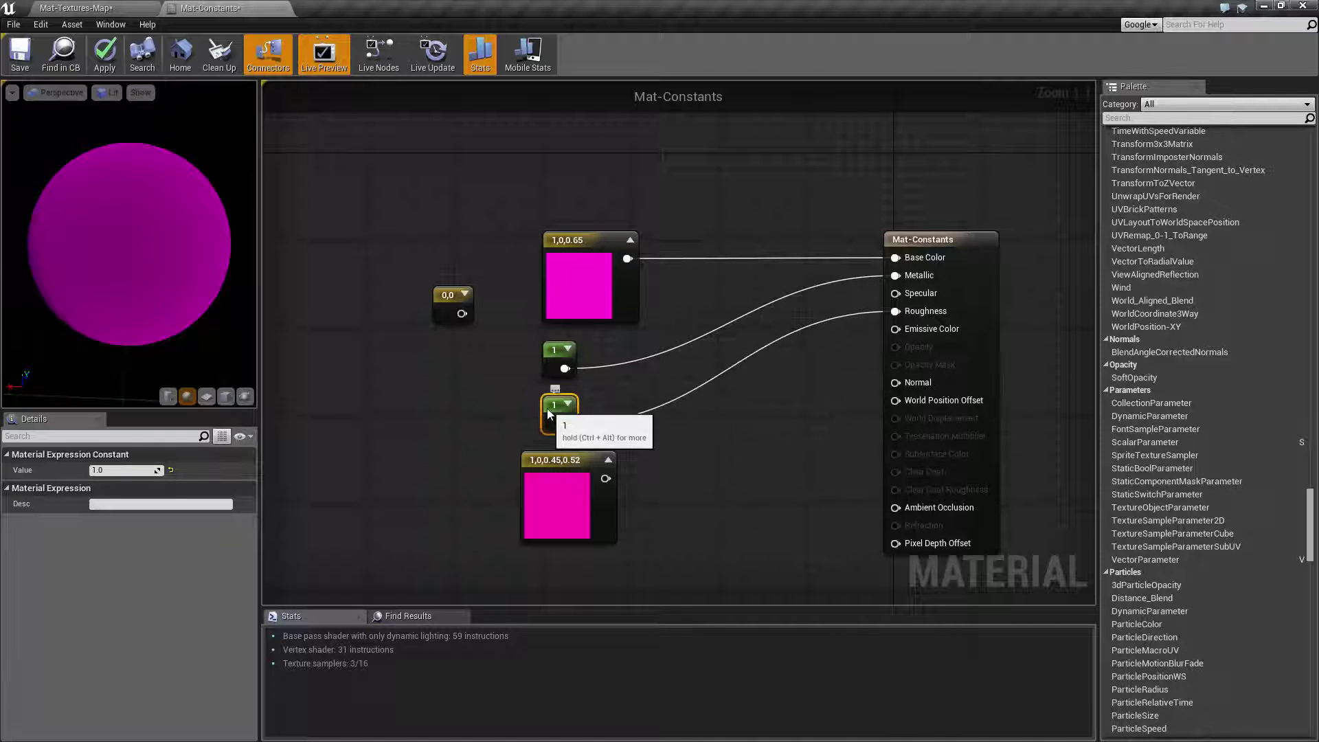
click(704, 472)
right_drag(757, 492, 788, 471)
click(603, 459)
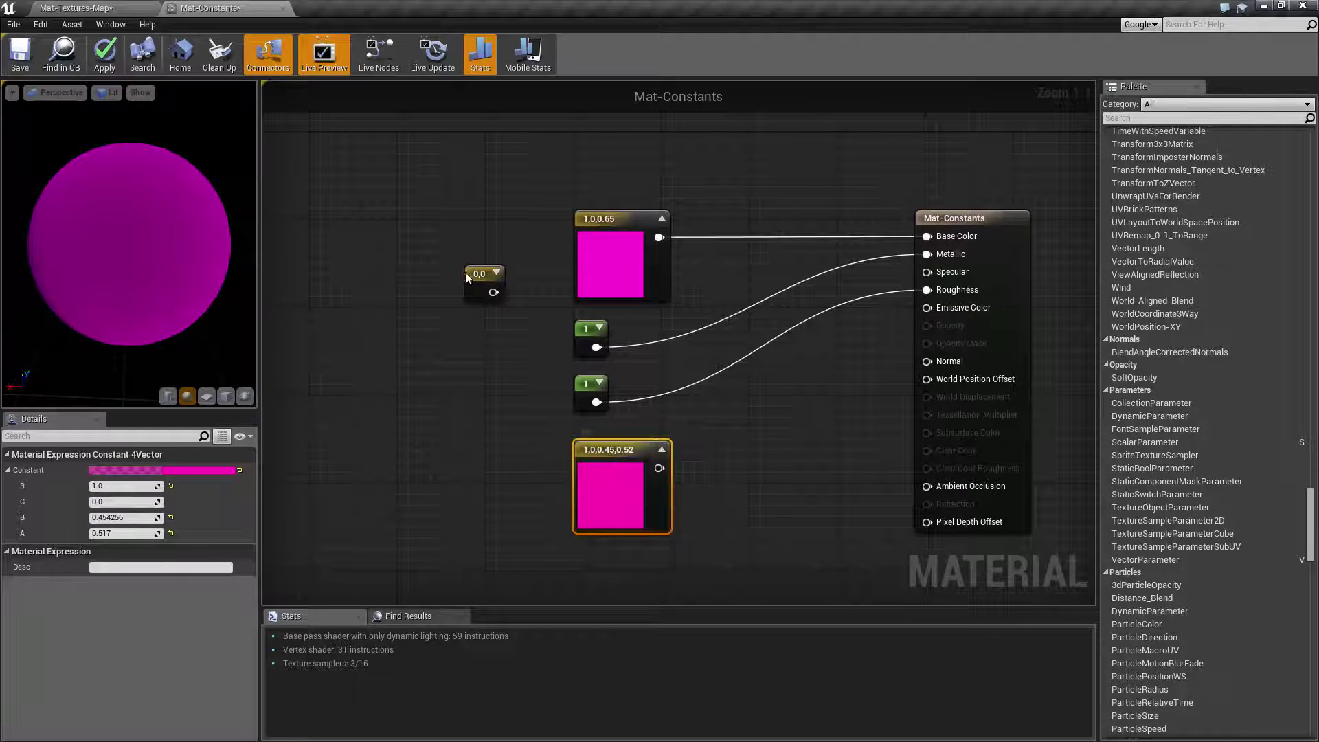
drag(497, 297, 608, 569)
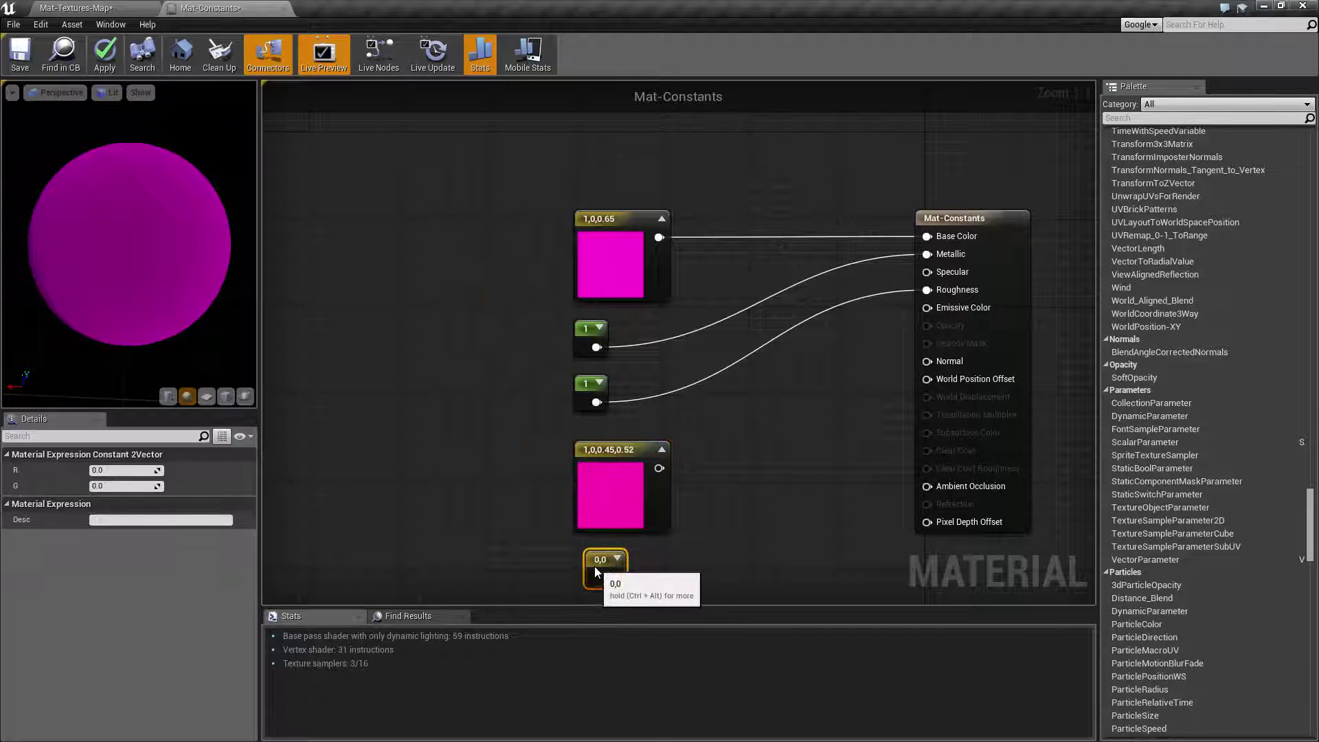
click(95, 67)
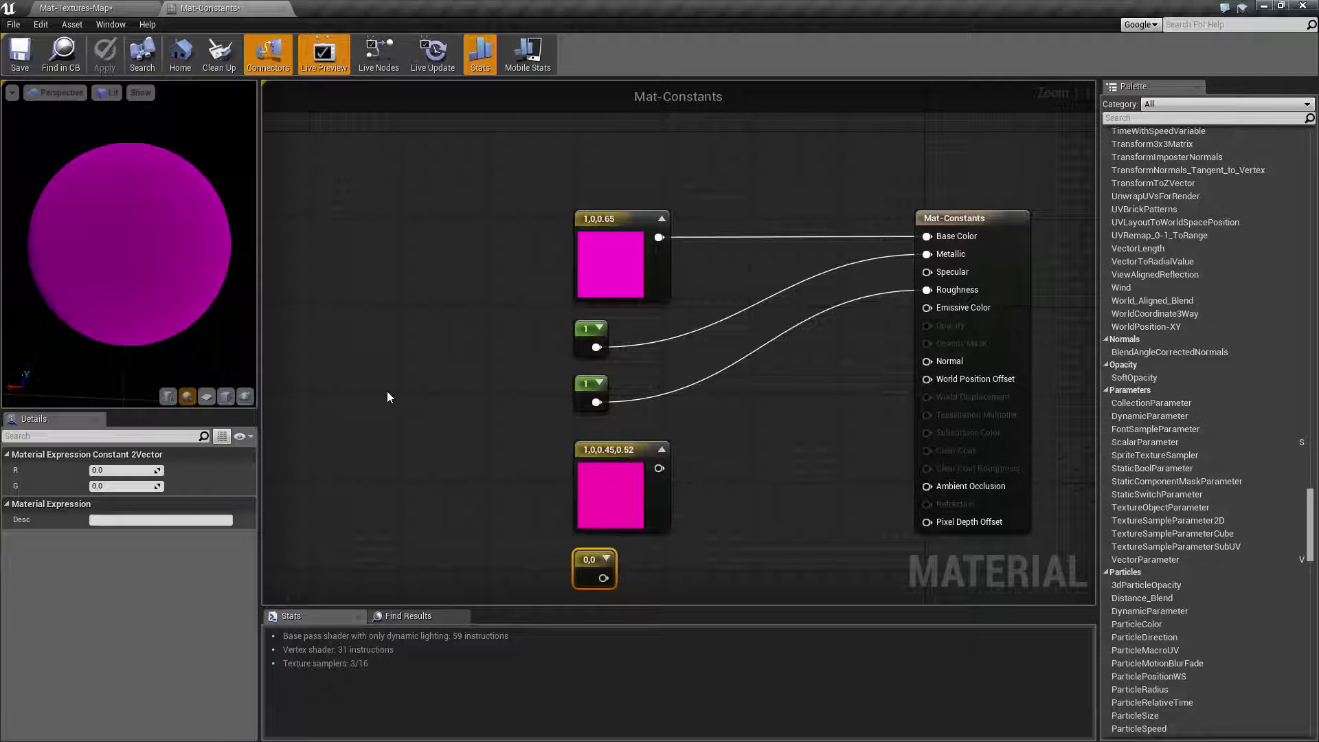
right_drag(434, 424, 375, 397)
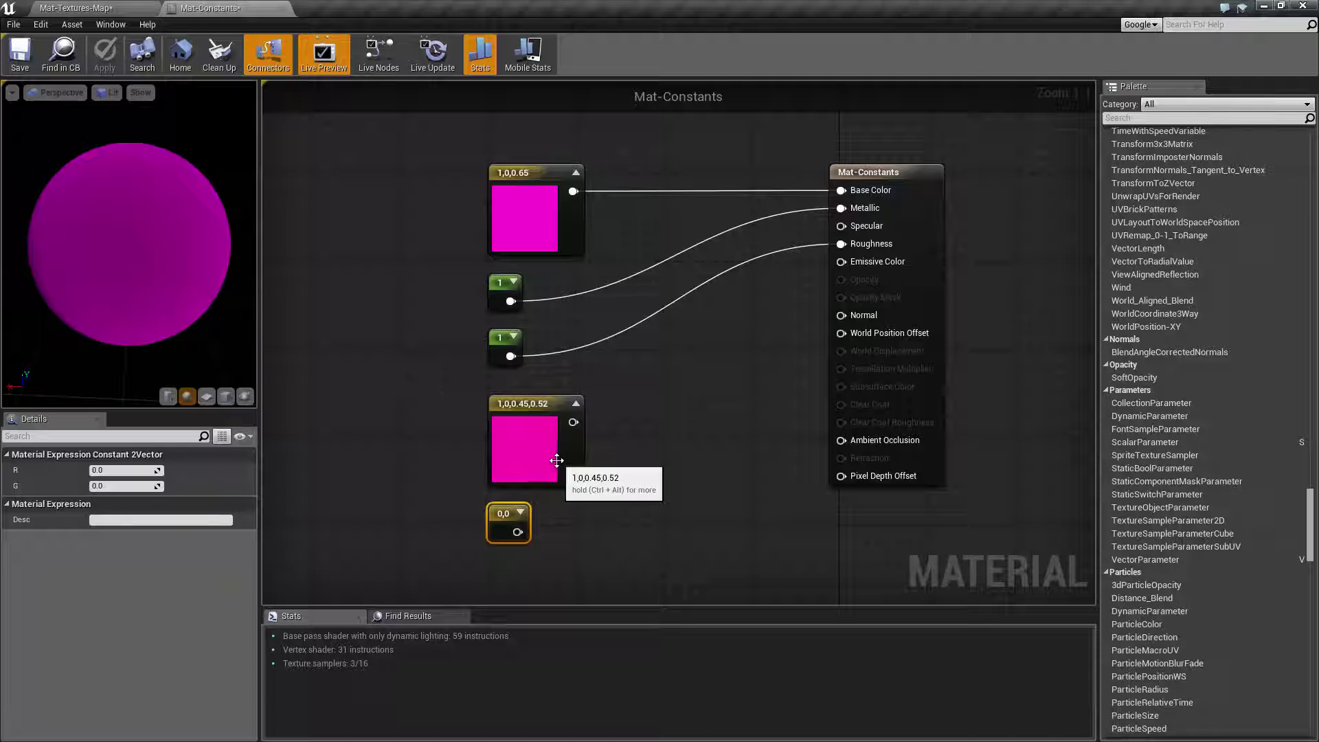
Add a ScalarParameter node to the material graph.
click(684, 333)
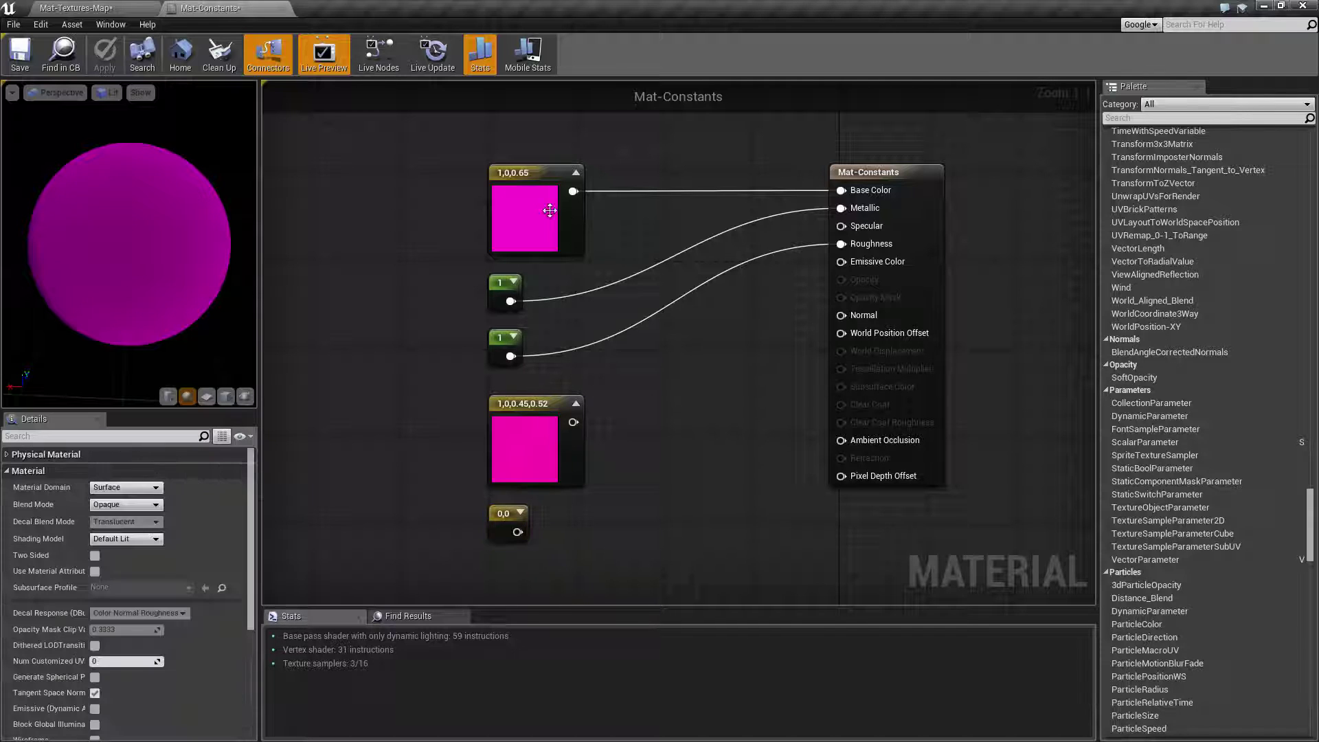
click(526, 184)
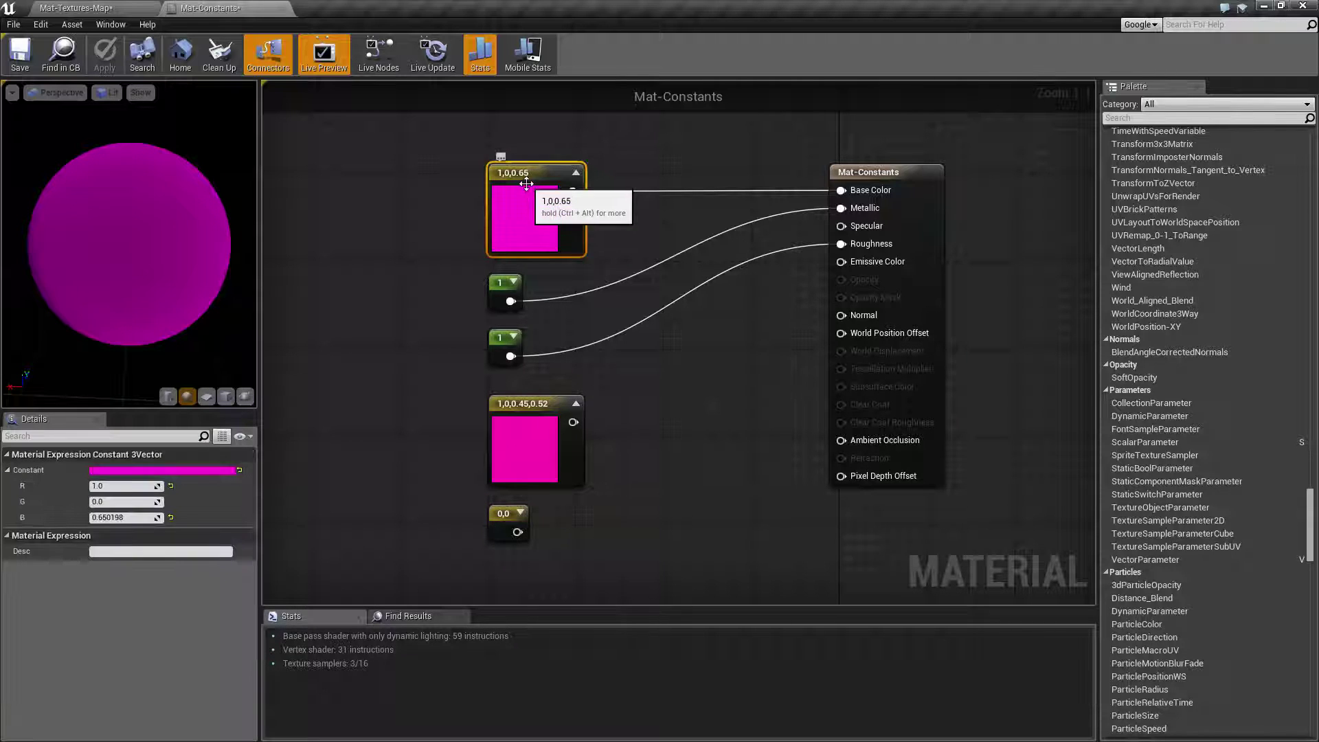
right_drag(720, 422, 750, 391)
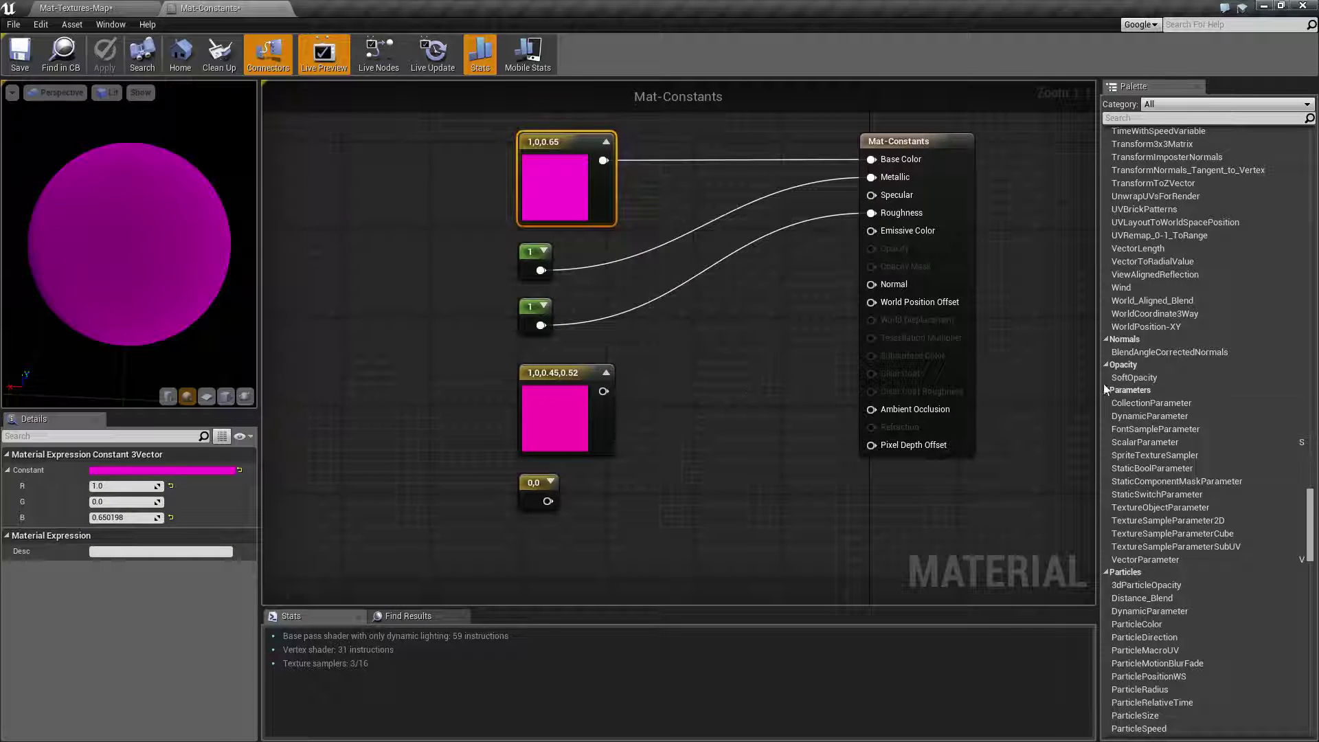
click(529, 253)
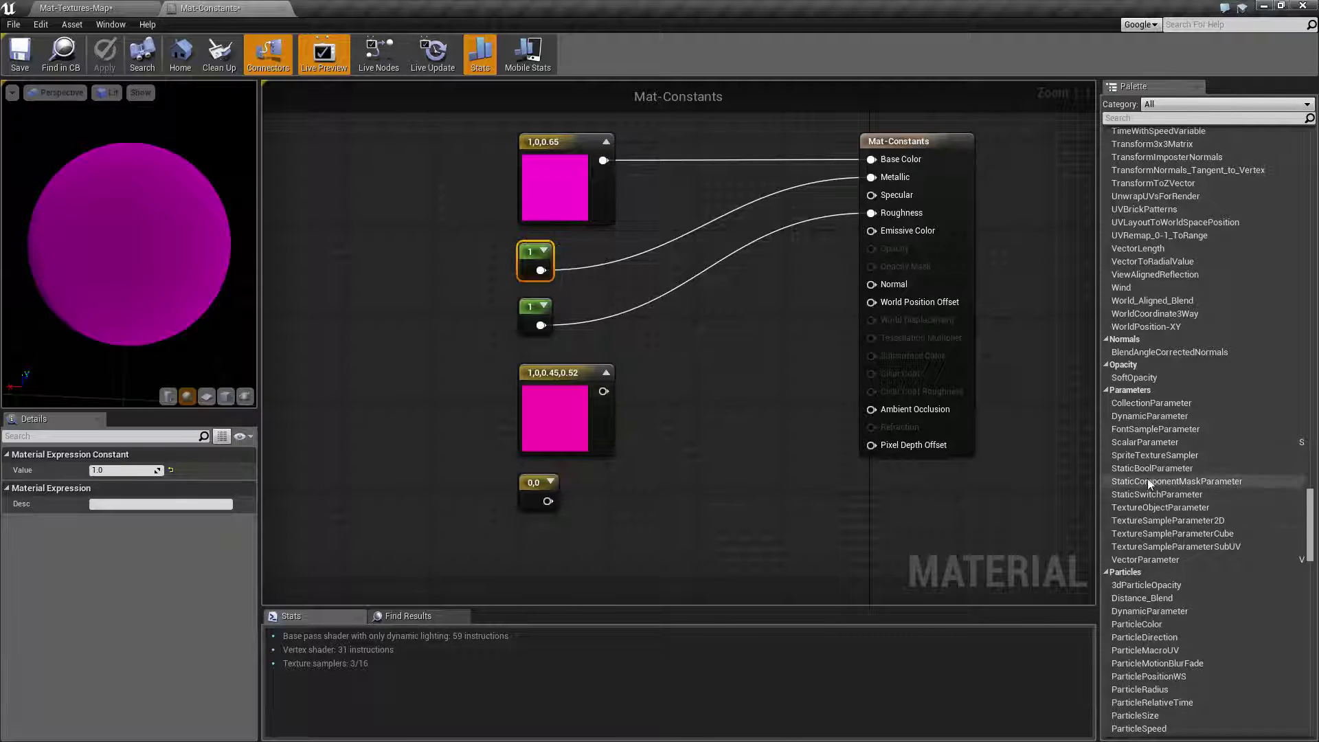
click(1151, 443)
drag(1152, 444, 669, 360)
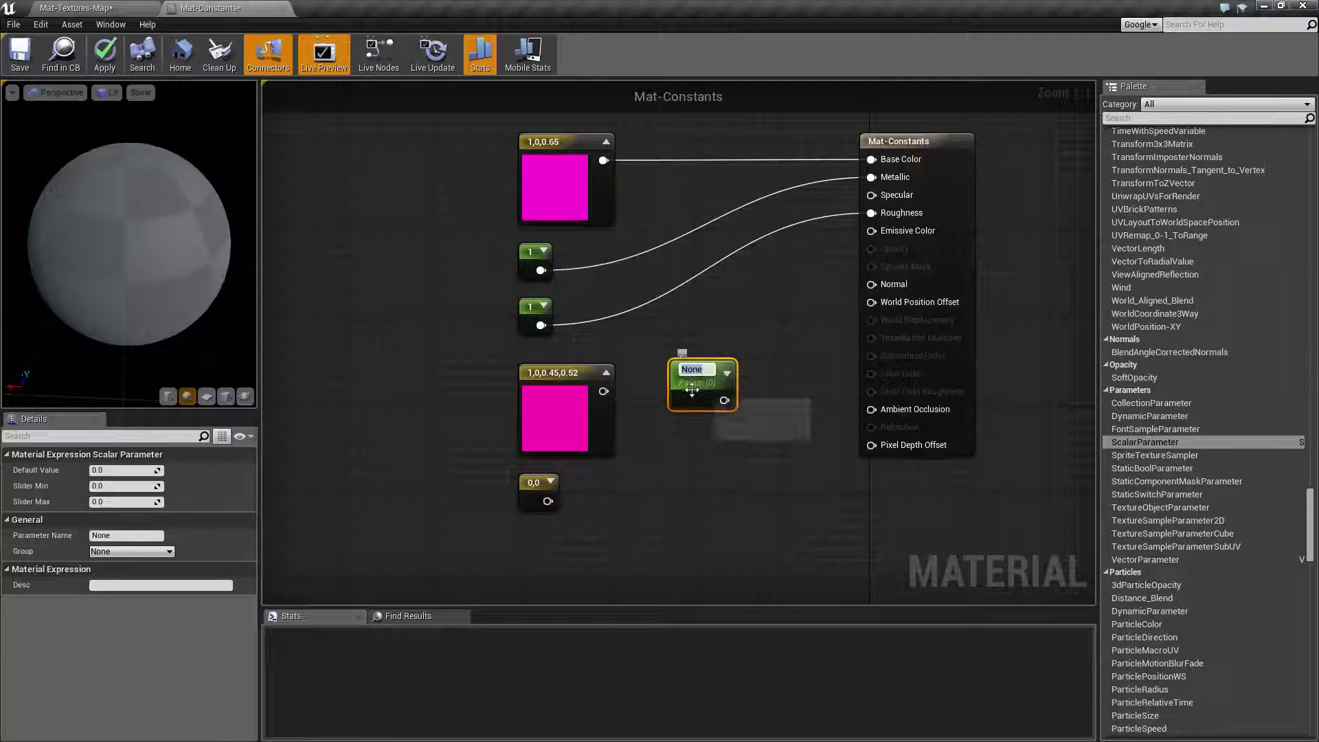
Delete the unused None scalar parameter node.
click(533, 307)
click(714, 397)
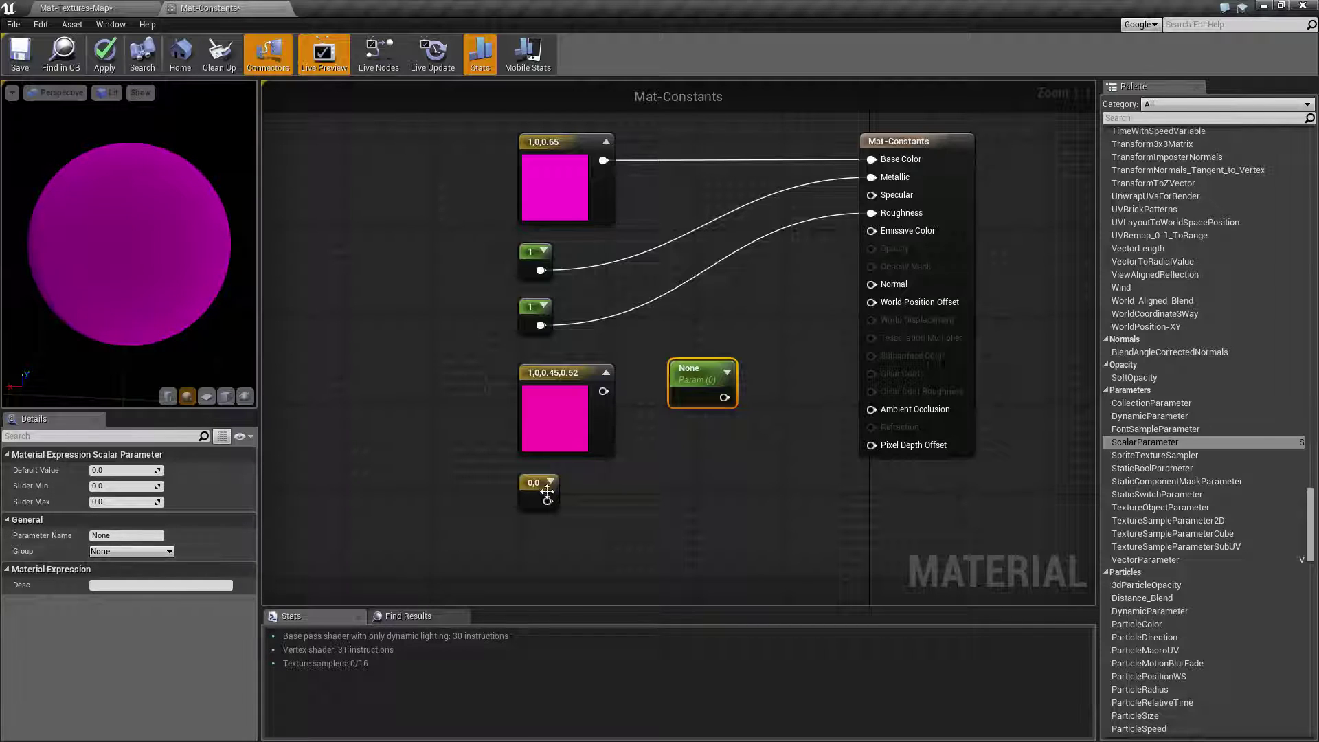
click(690, 443)
click(690, 369)
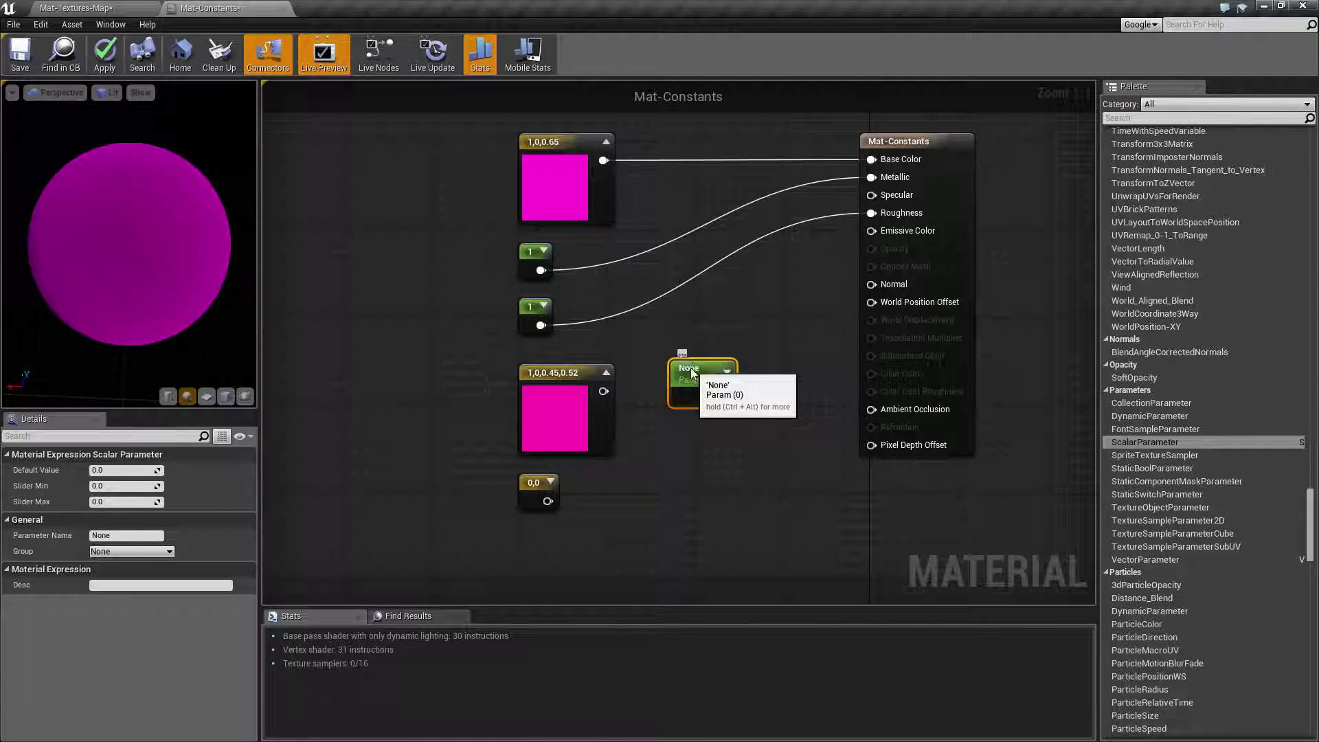
click(704, 446)
click(698, 385)
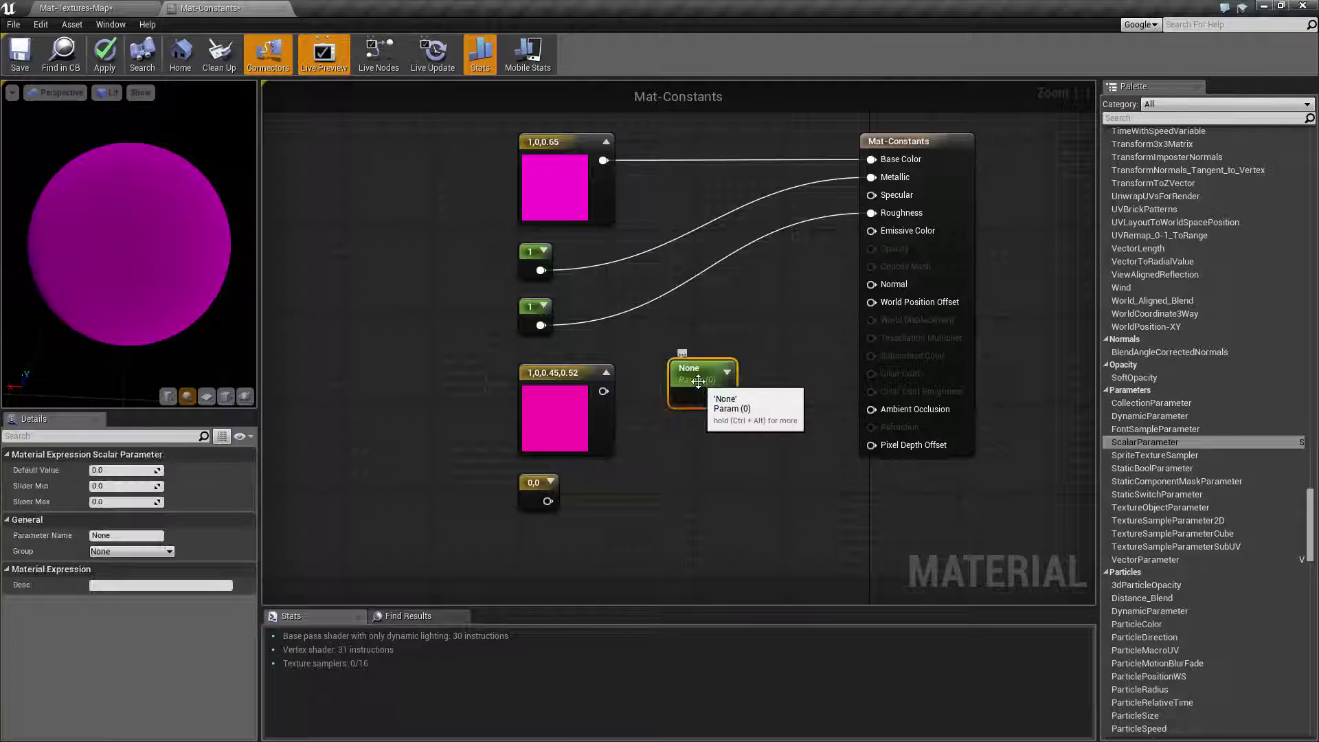
click(732, 458)
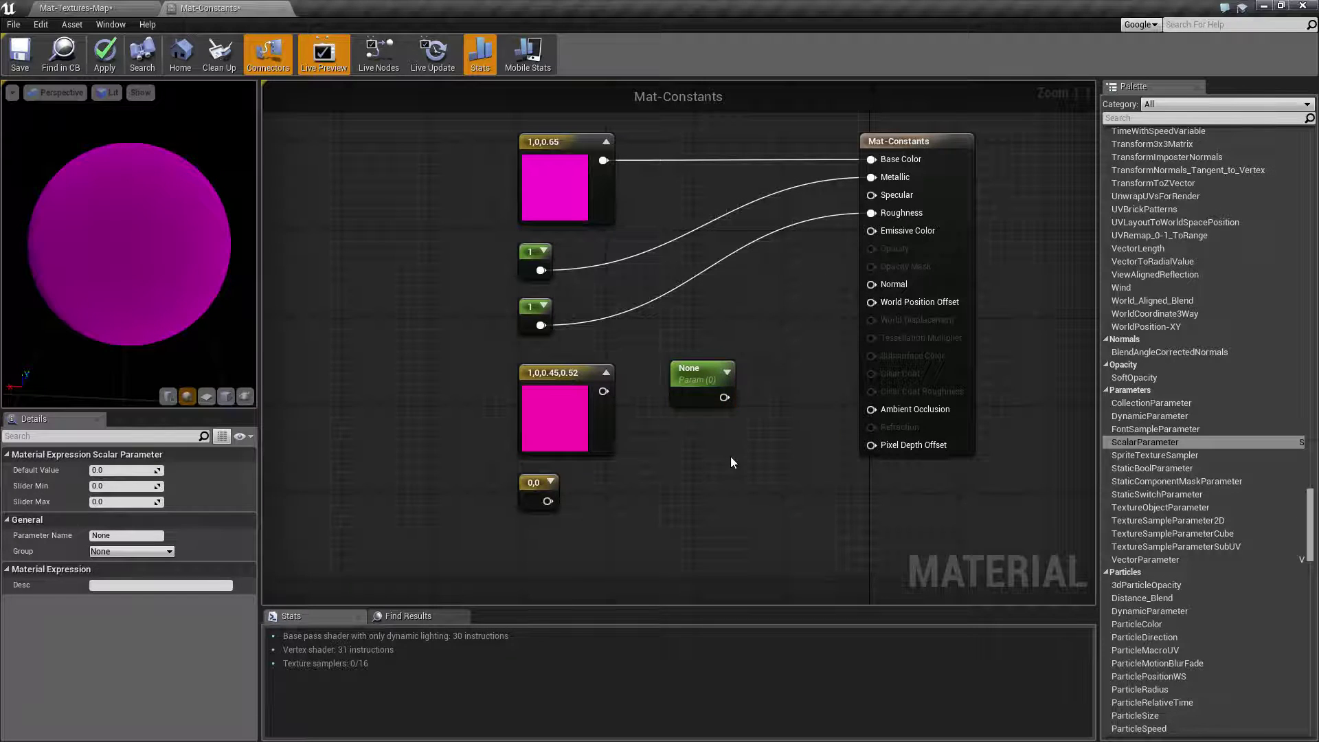
click(700, 370)
key(Delete)
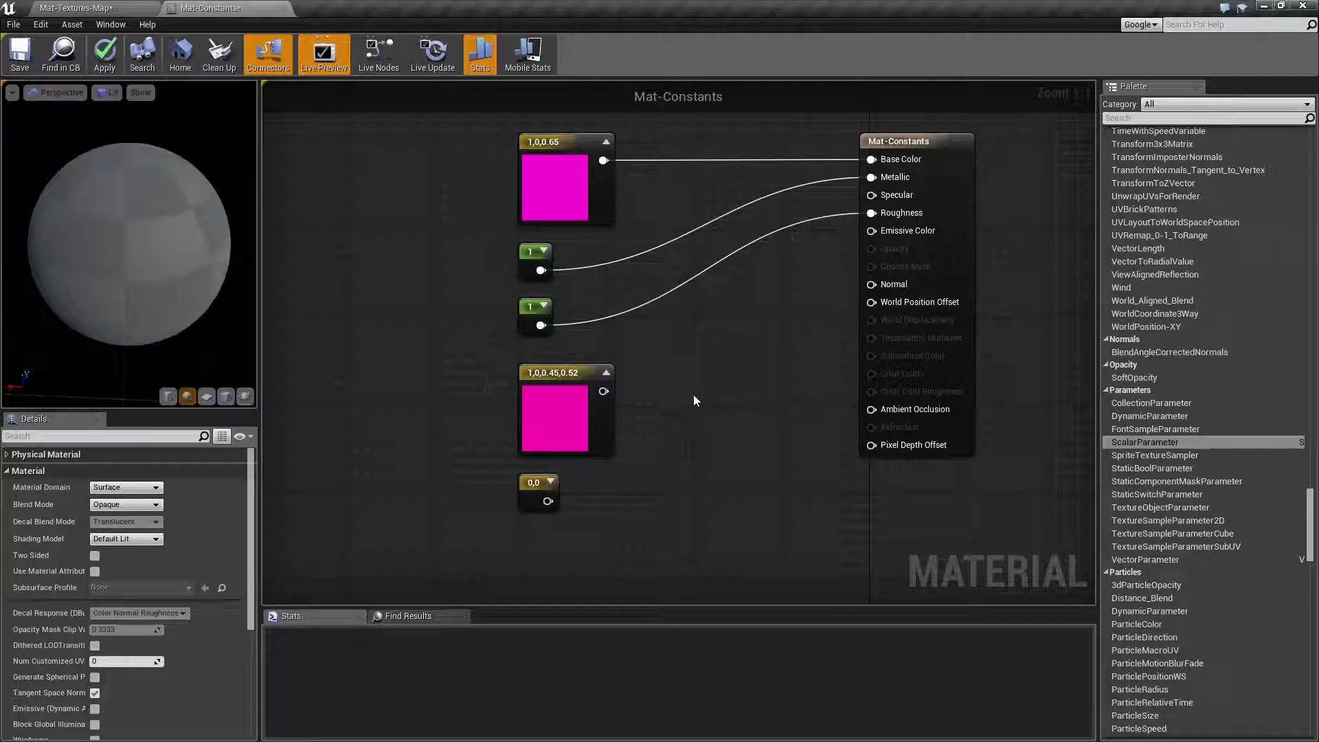
Convert the 1,0,0.65 colour constant to a parameter, then revert it to a constant.
right_drag(694, 394, 722, 427)
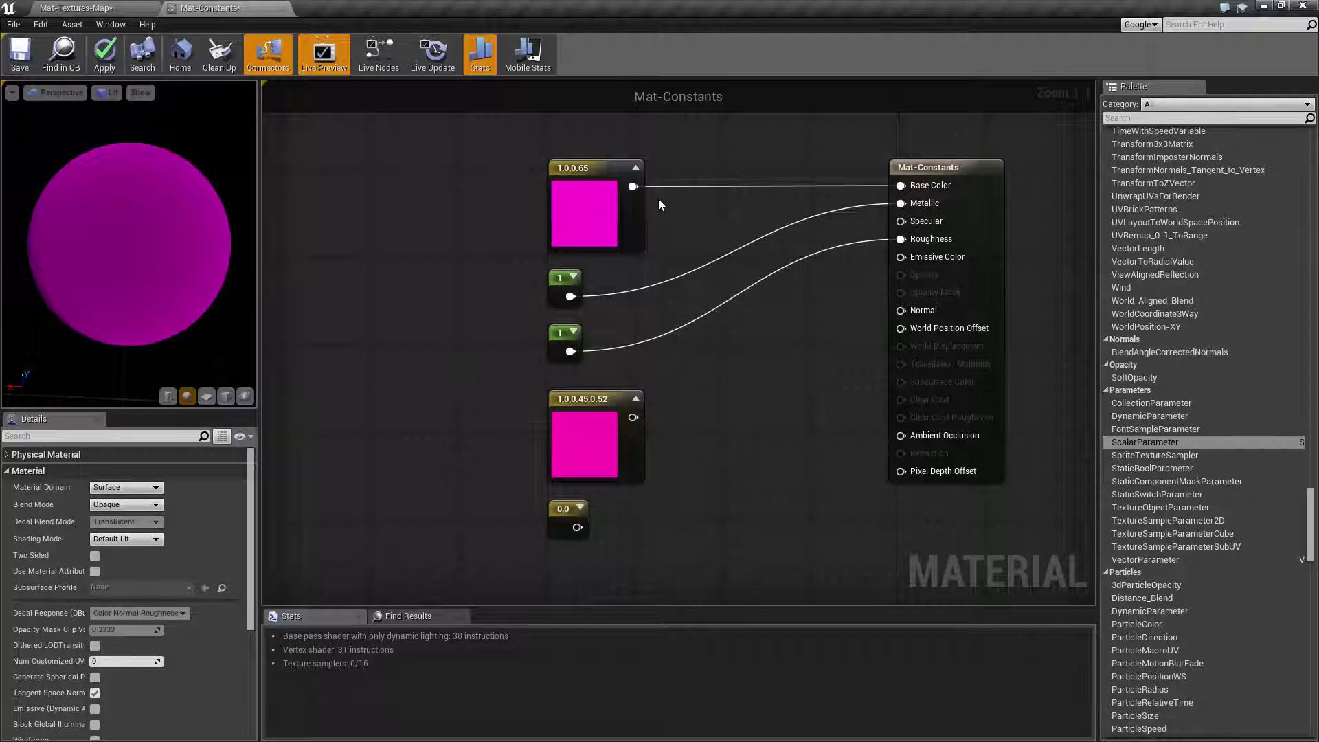
click(583, 171)
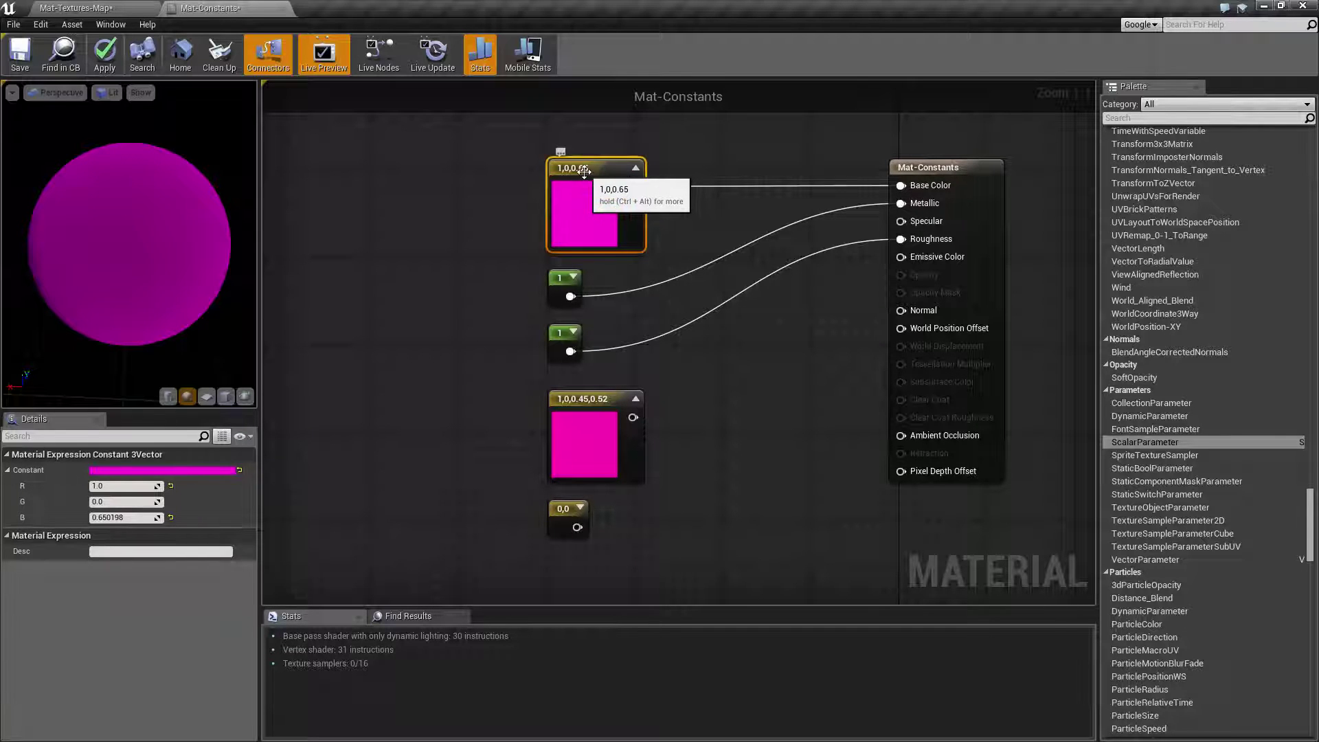
right_click(583, 171)
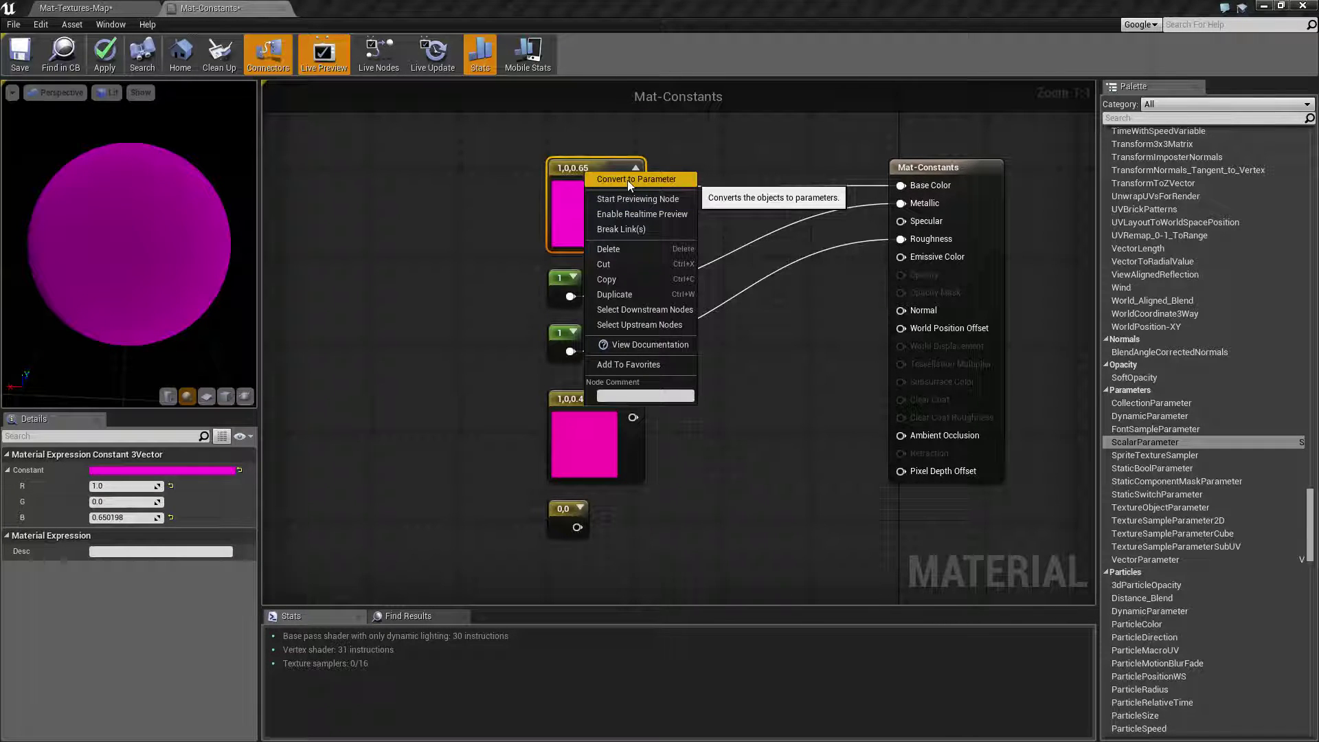
click(628, 179)
right_click(599, 175)
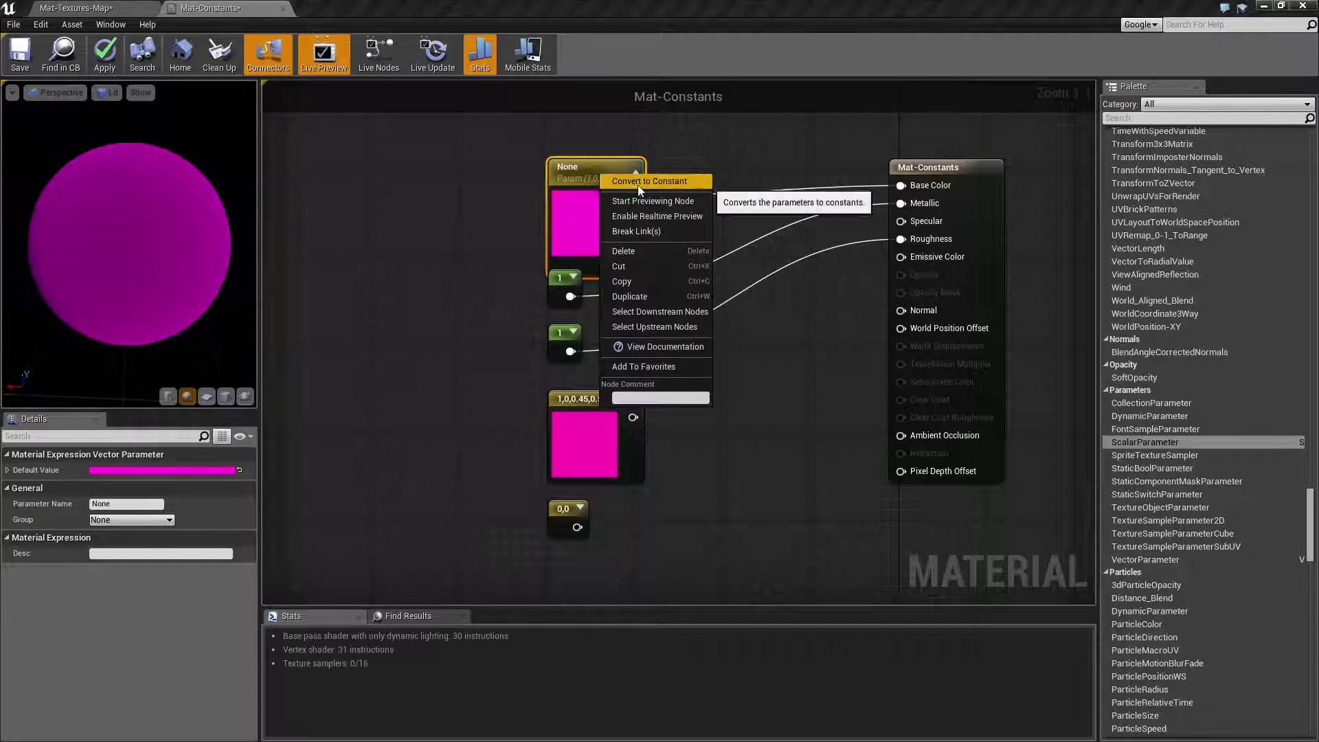
click(633, 179)
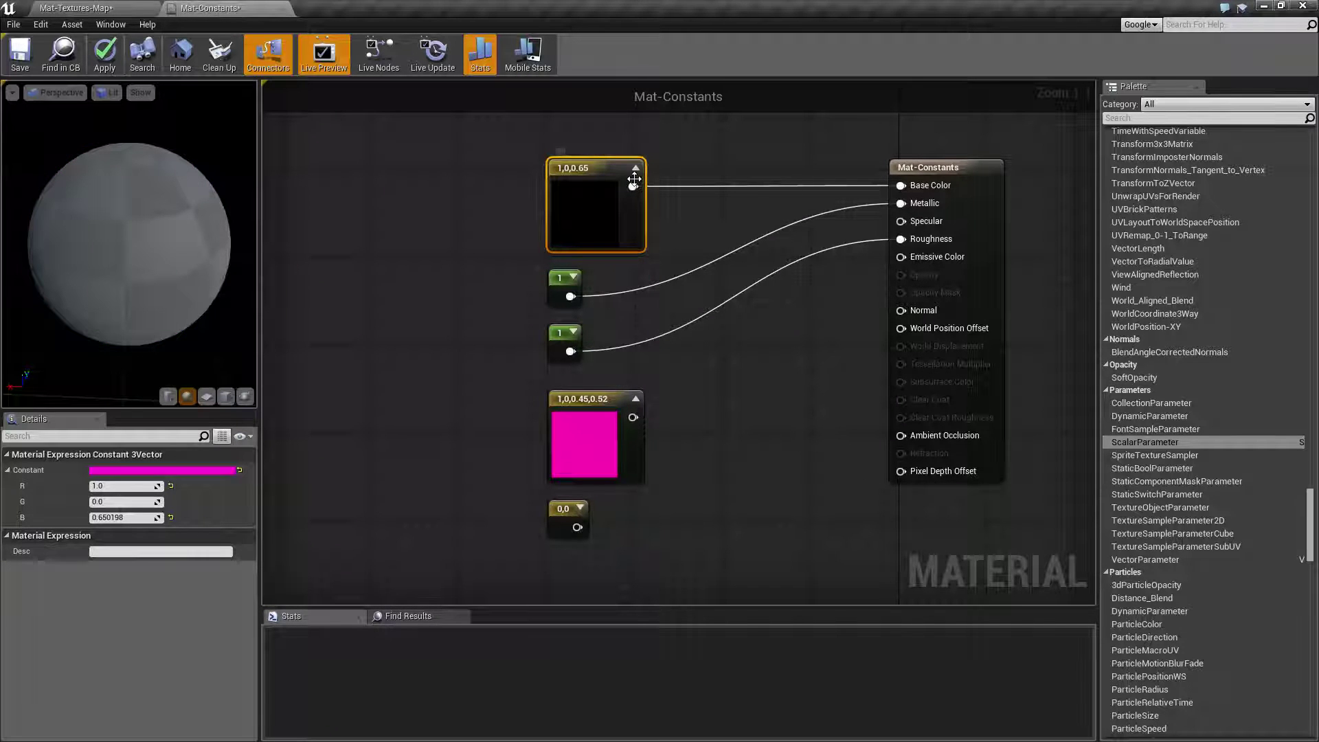
right_drag(757, 401, 776, 395)
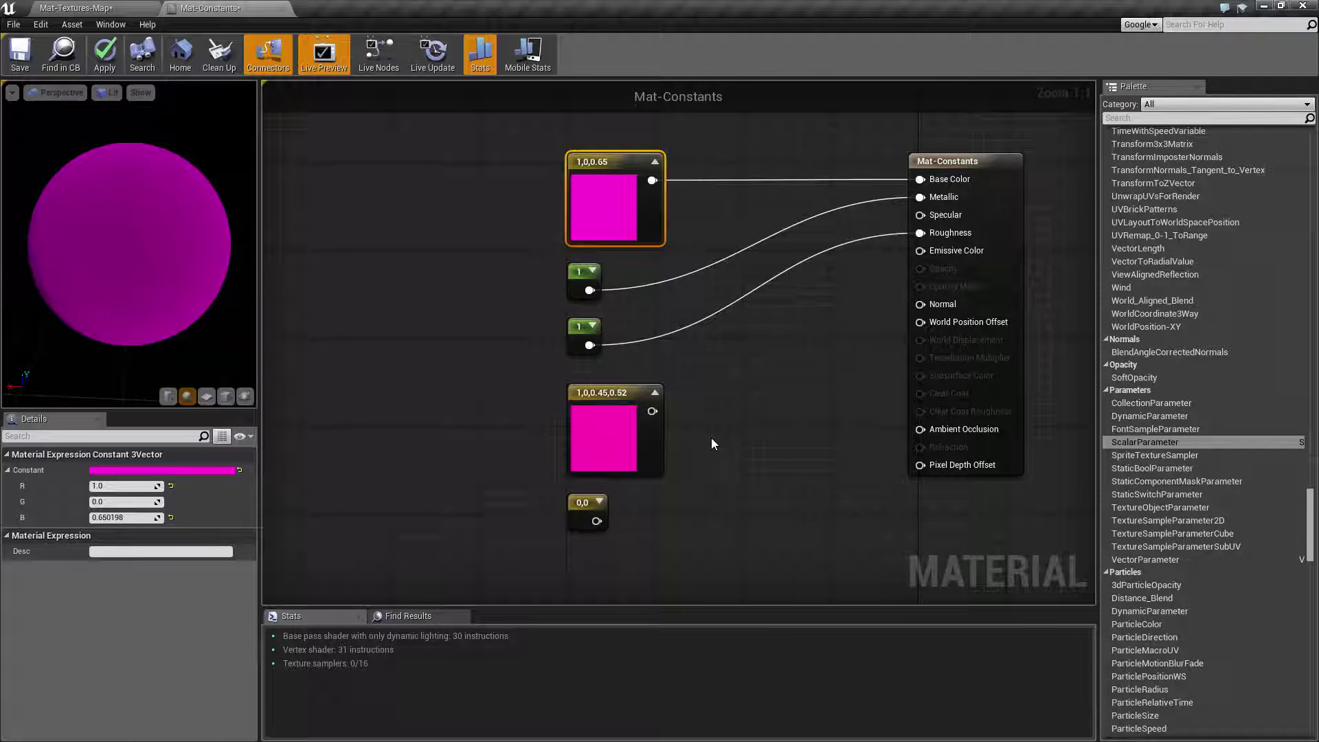
click(738, 410)
right_drag(738, 405, 759, 428)
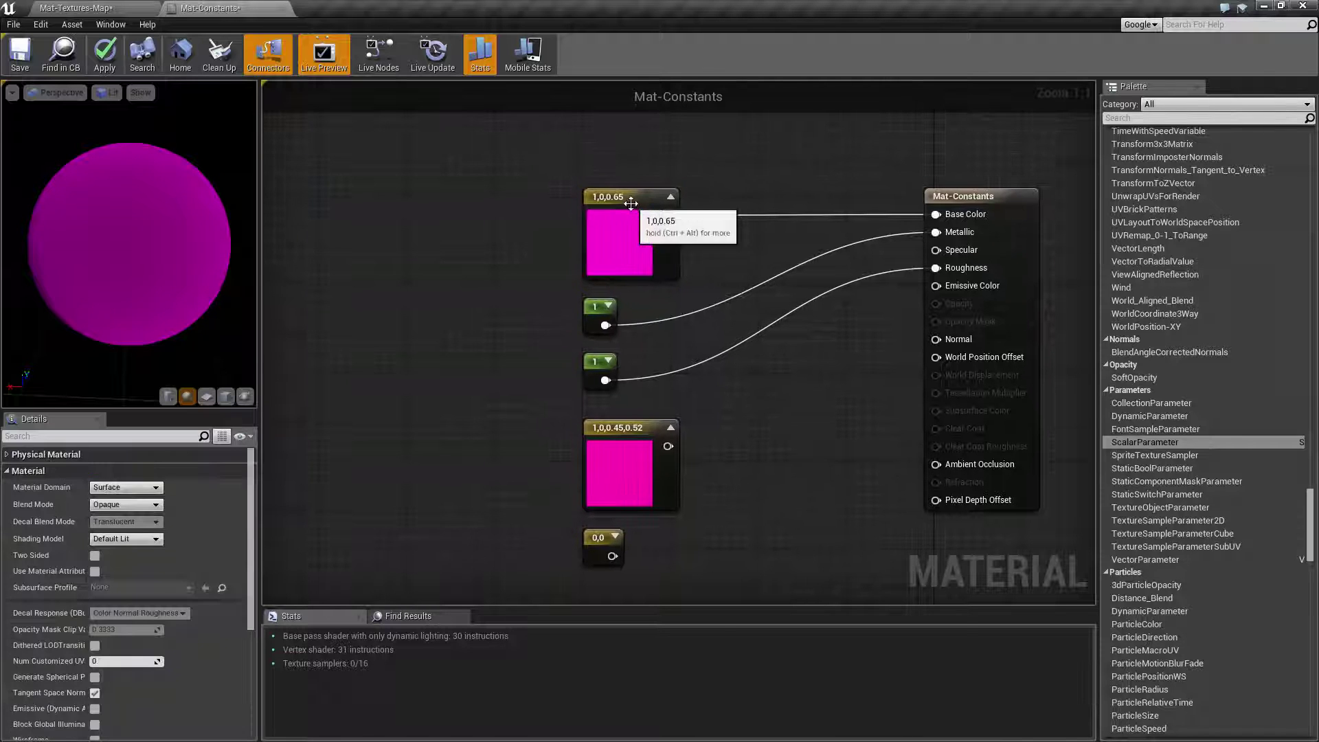
Convert the 1,0,0.65 colour and both 1 constants into parameters.
right_click(631, 203)
click(681, 214)
click(591, 312)
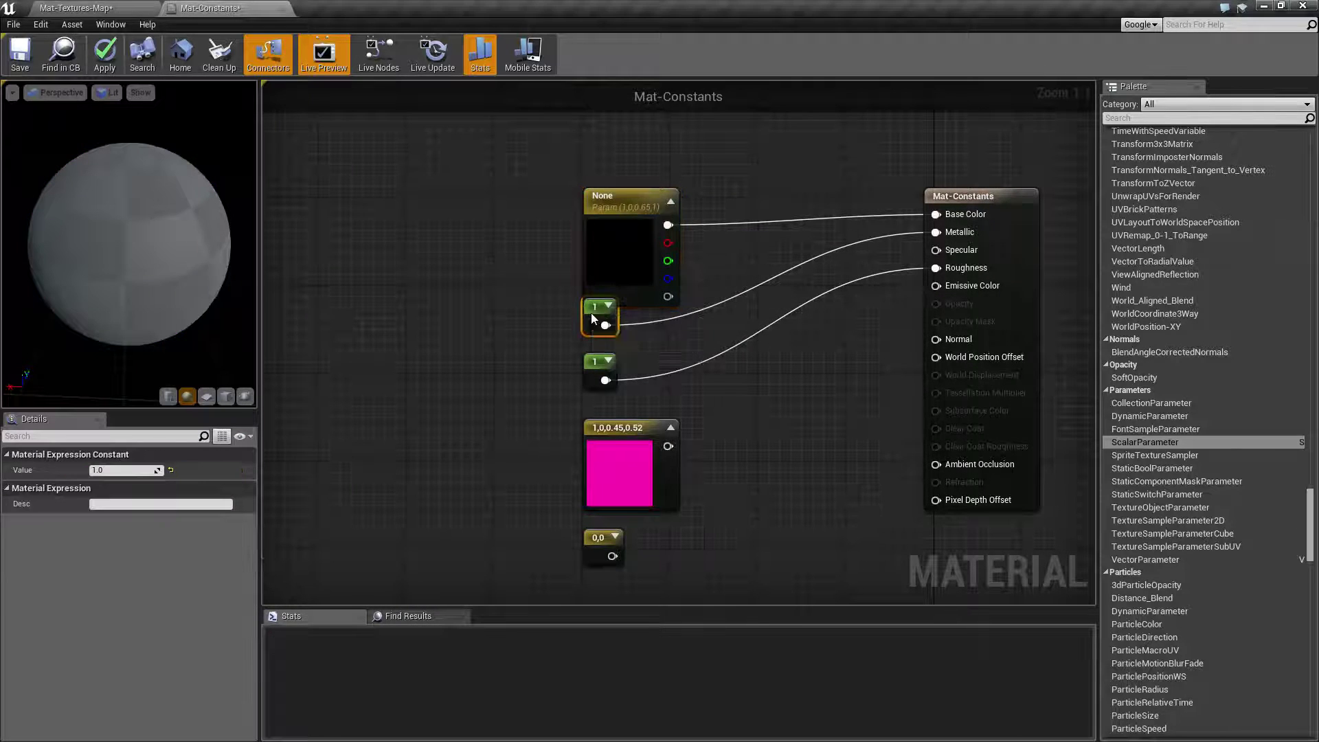
right_click(591, 313)
click(639, 323)
click(612, 361)
right_click(603, 360)
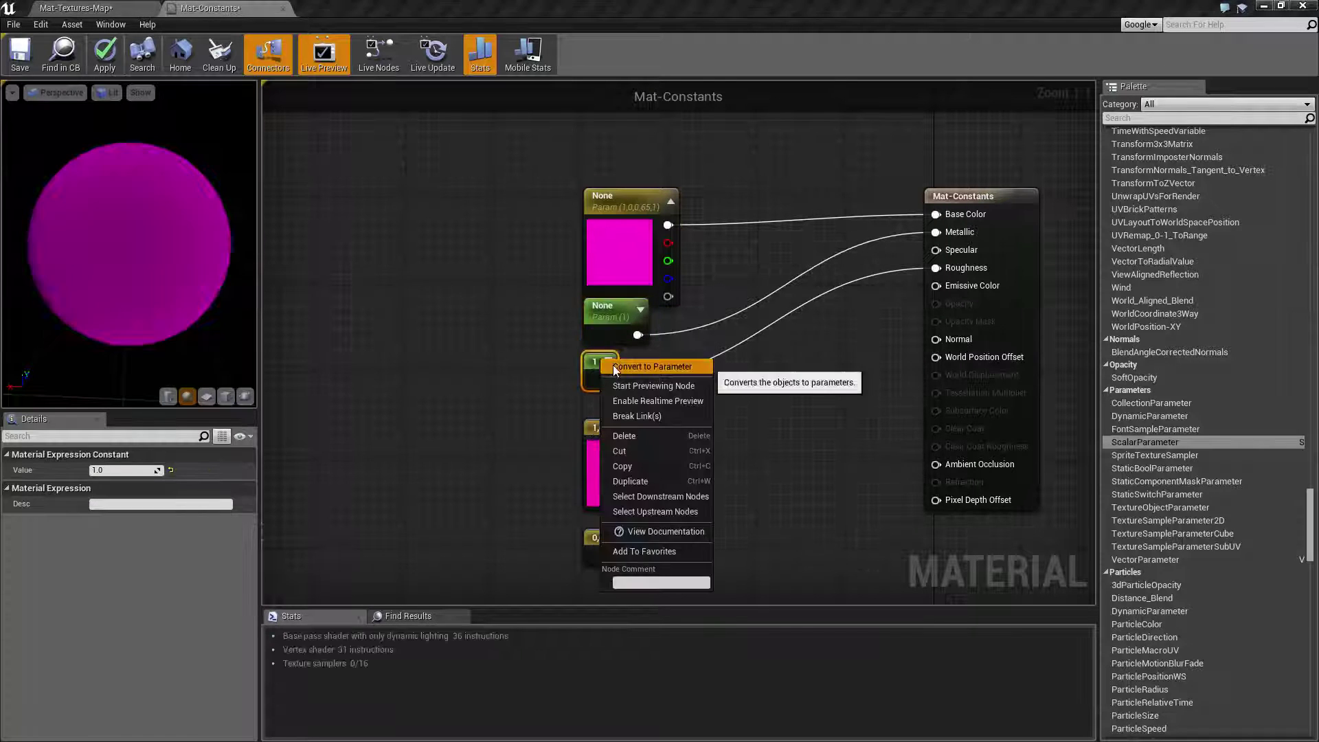
click(613, 366)
Move the two scalar parameter nodes slightly lower and clear the selection.
right_drag(660, 351, 650, 345)
ctrl+click(618, 329)
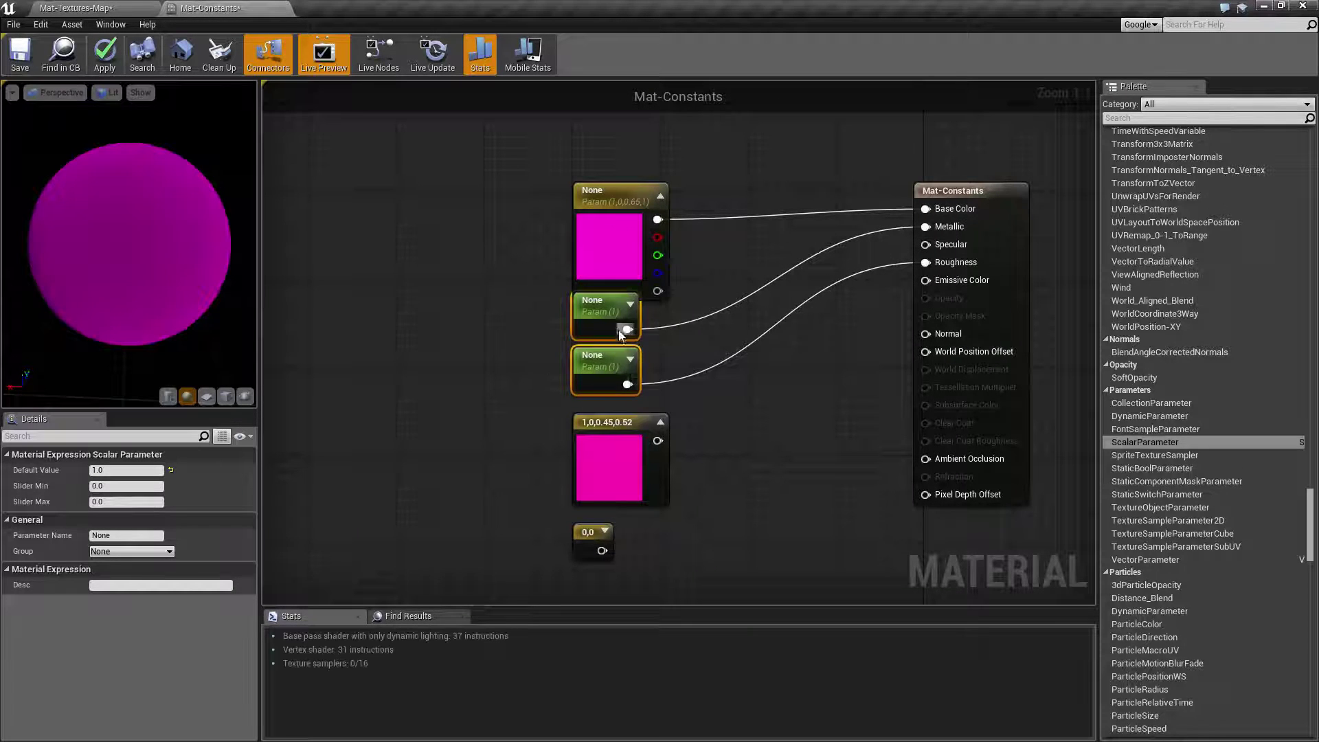
drag(618, 330, 618, 352)
drag(765, 573, 581, 520)
click(826, 426)
Name the colour parameter Color and put it in the Setup group.
right_drag(826, 426, 810, 498)
click(591, 258)
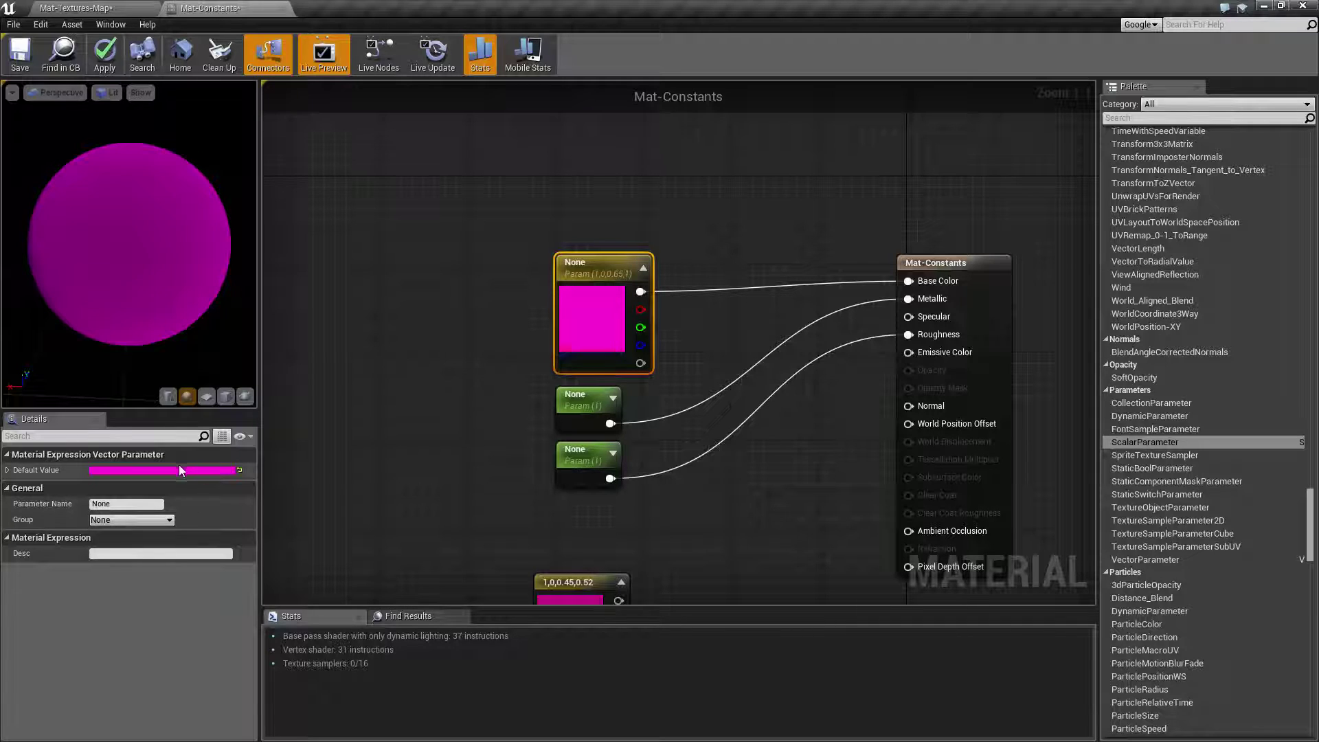
click(130, 504)
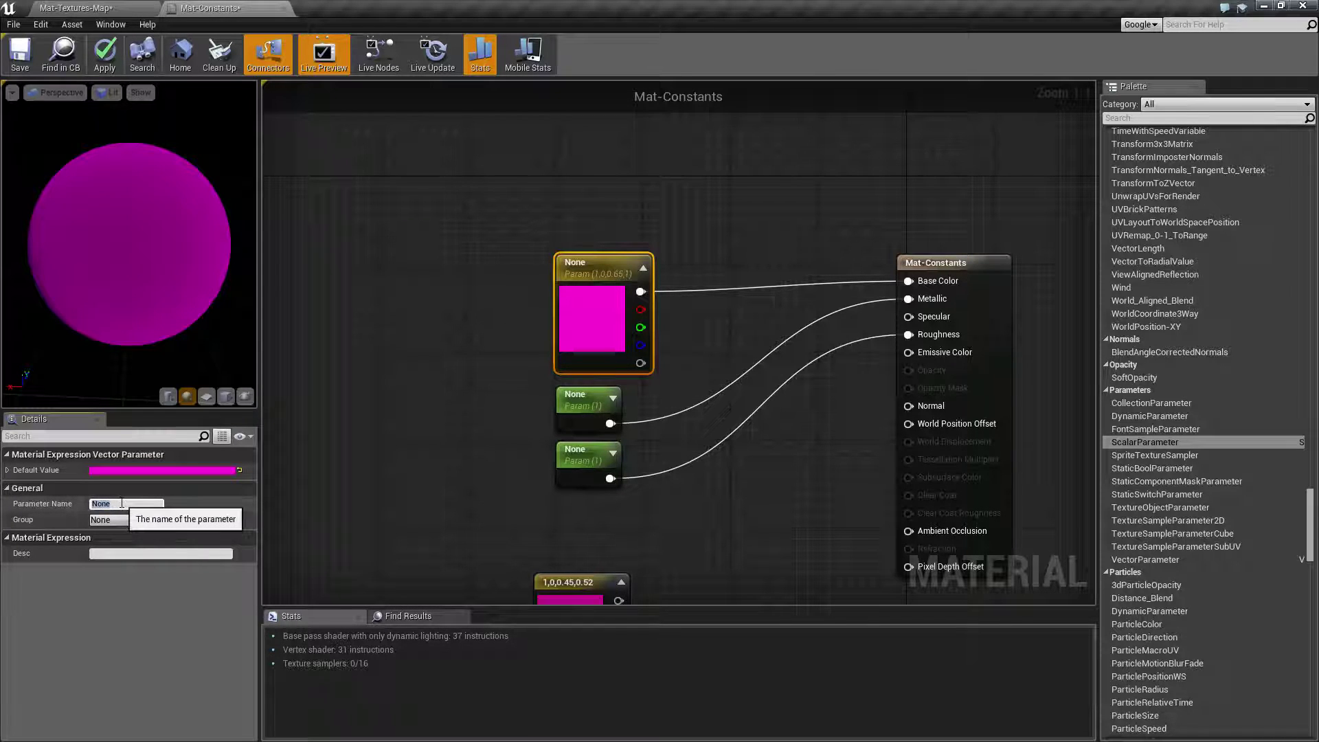
text(Color)
key(Return)
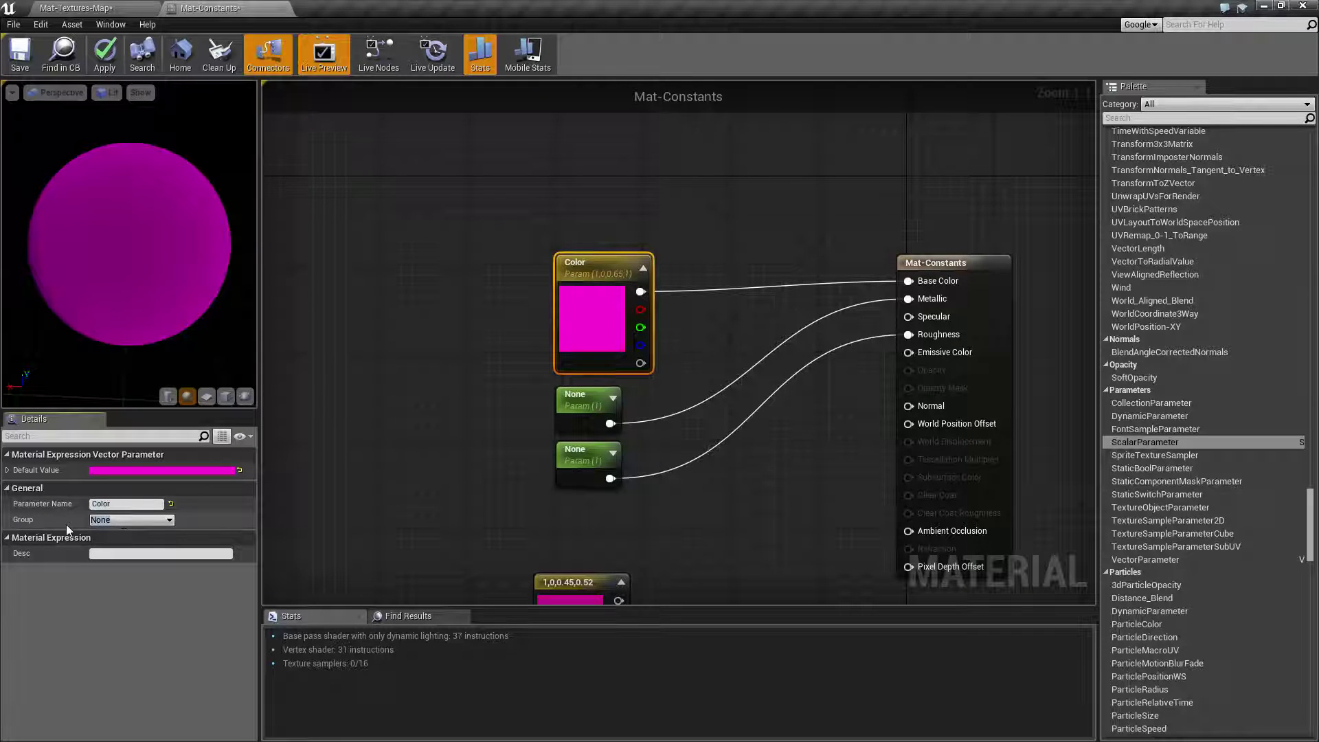
text(Setup)
key(Return)
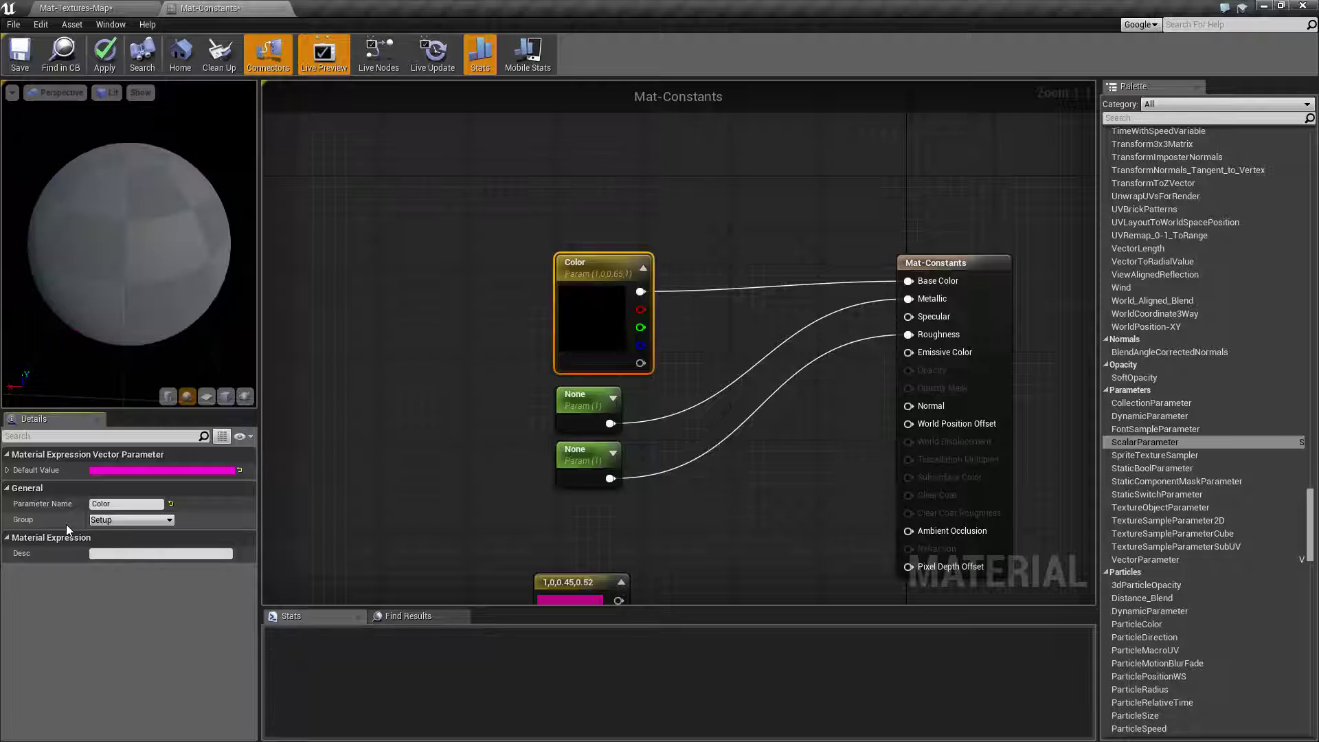
Rename the first scalar parameter Metallic and assign it to the Setup group.
click(618, 414)
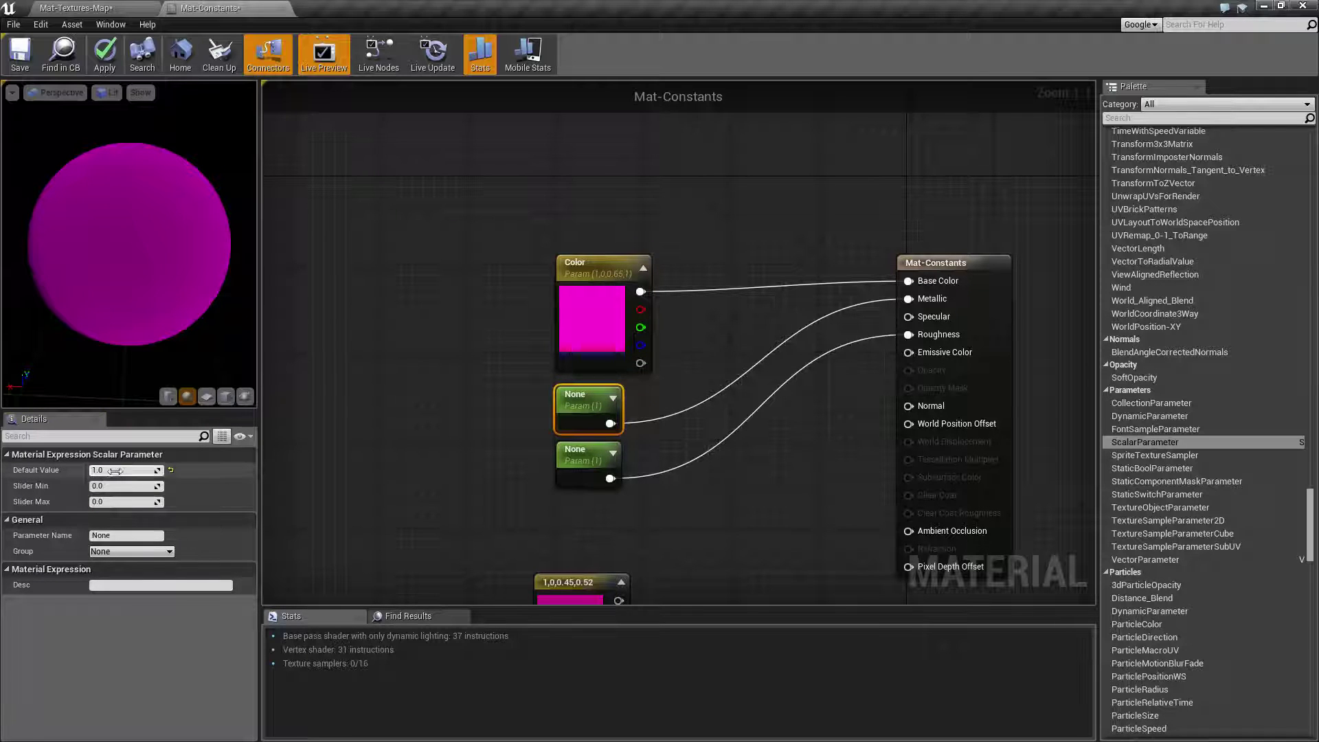
click(129, 535)
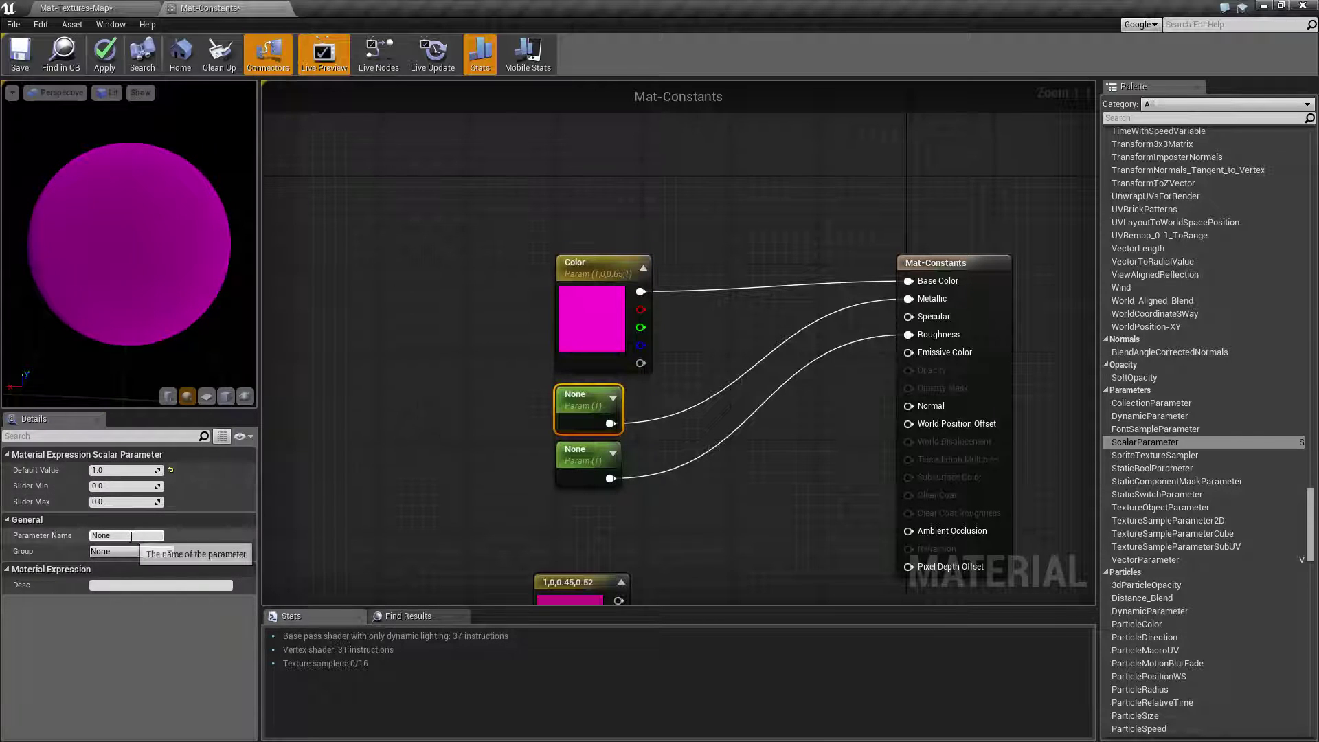
key(BackSpace)
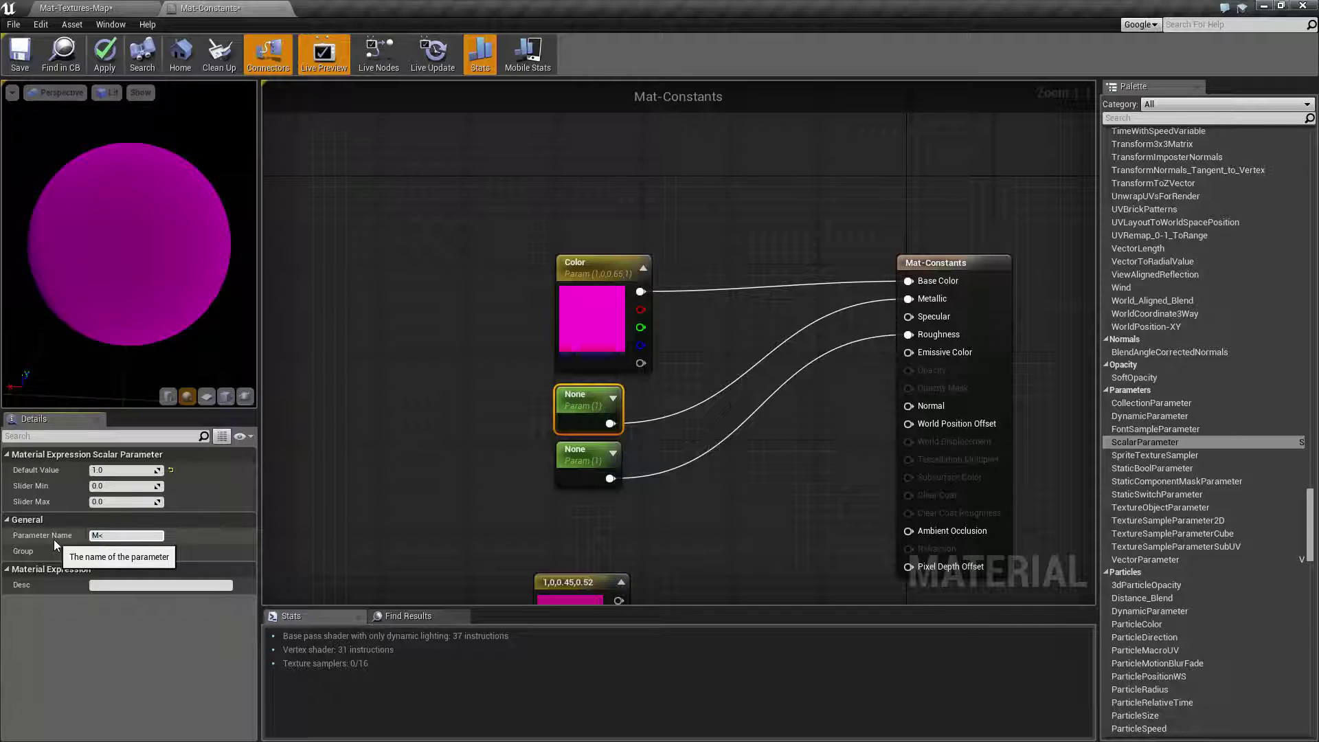
text(Metallic)
key(Return)
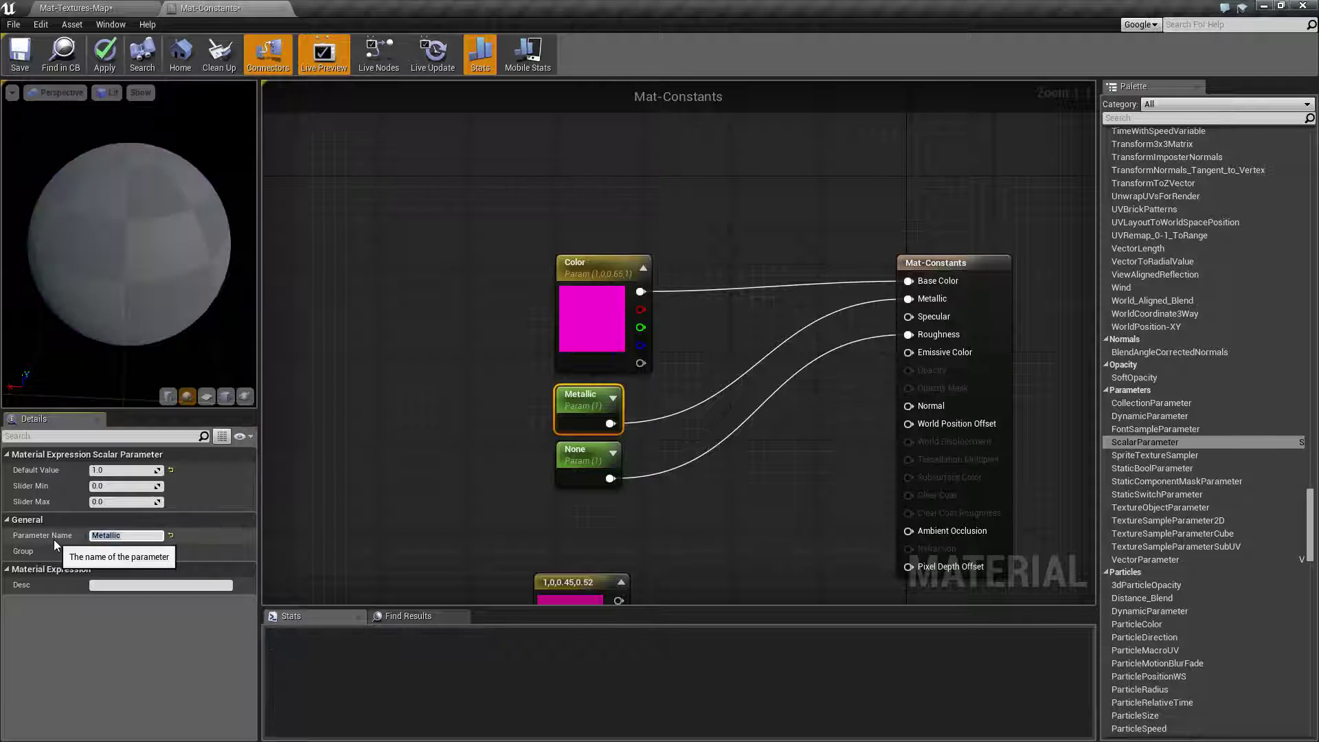
click(123, 551)
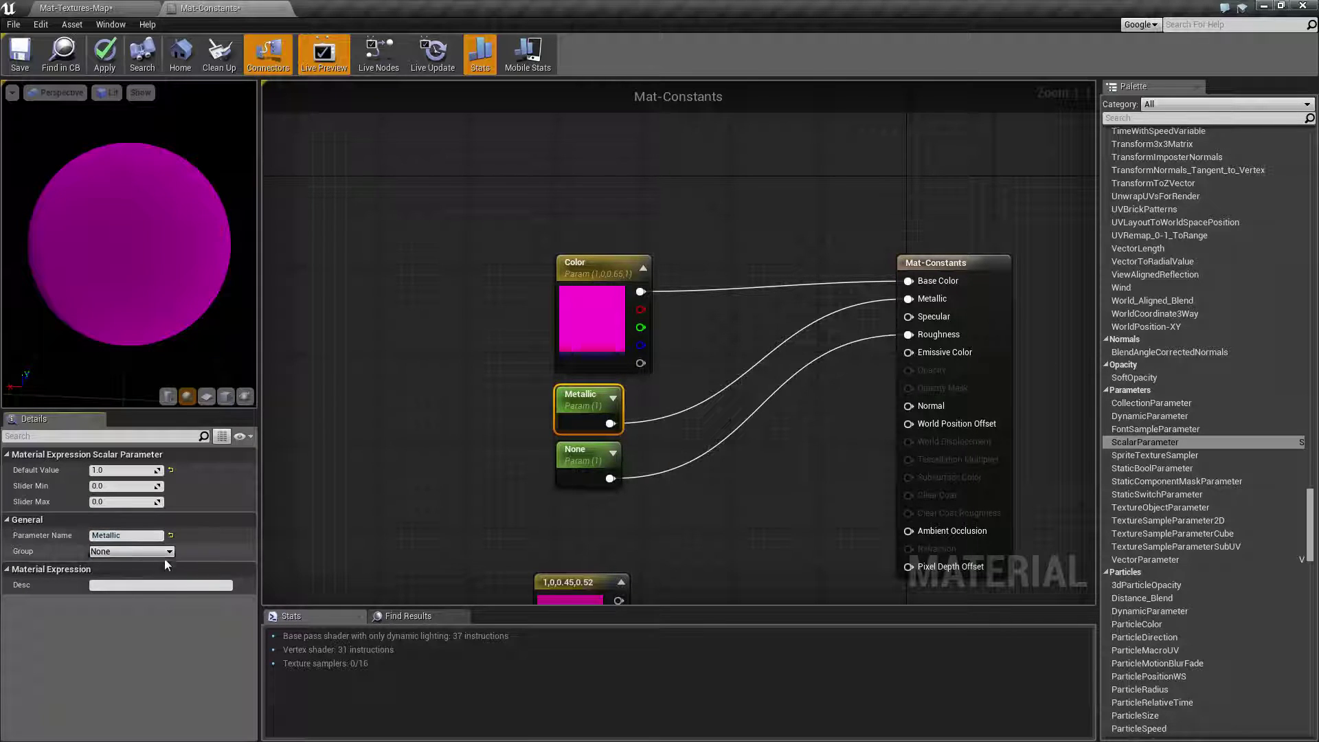
click(166, 553)
click(118, 569)
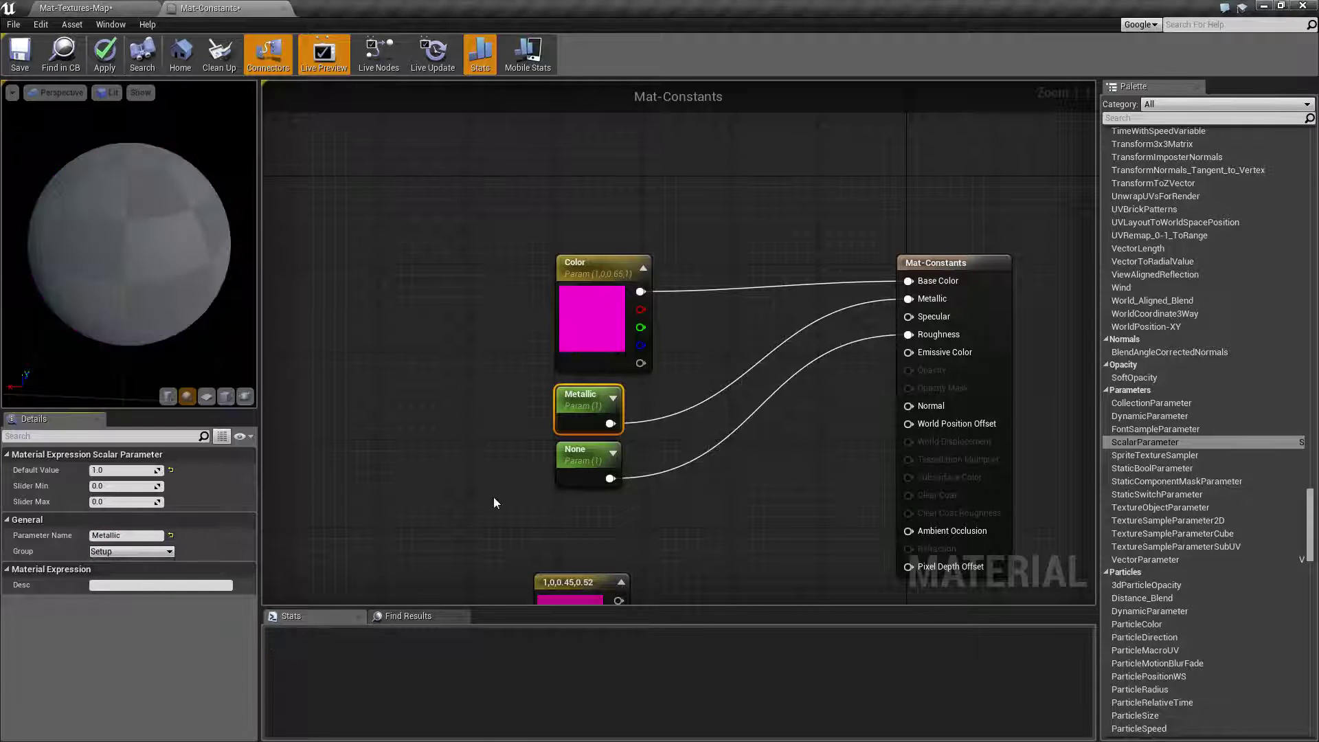
Rename the second scalar parameter Roughness.
click(581, 459)
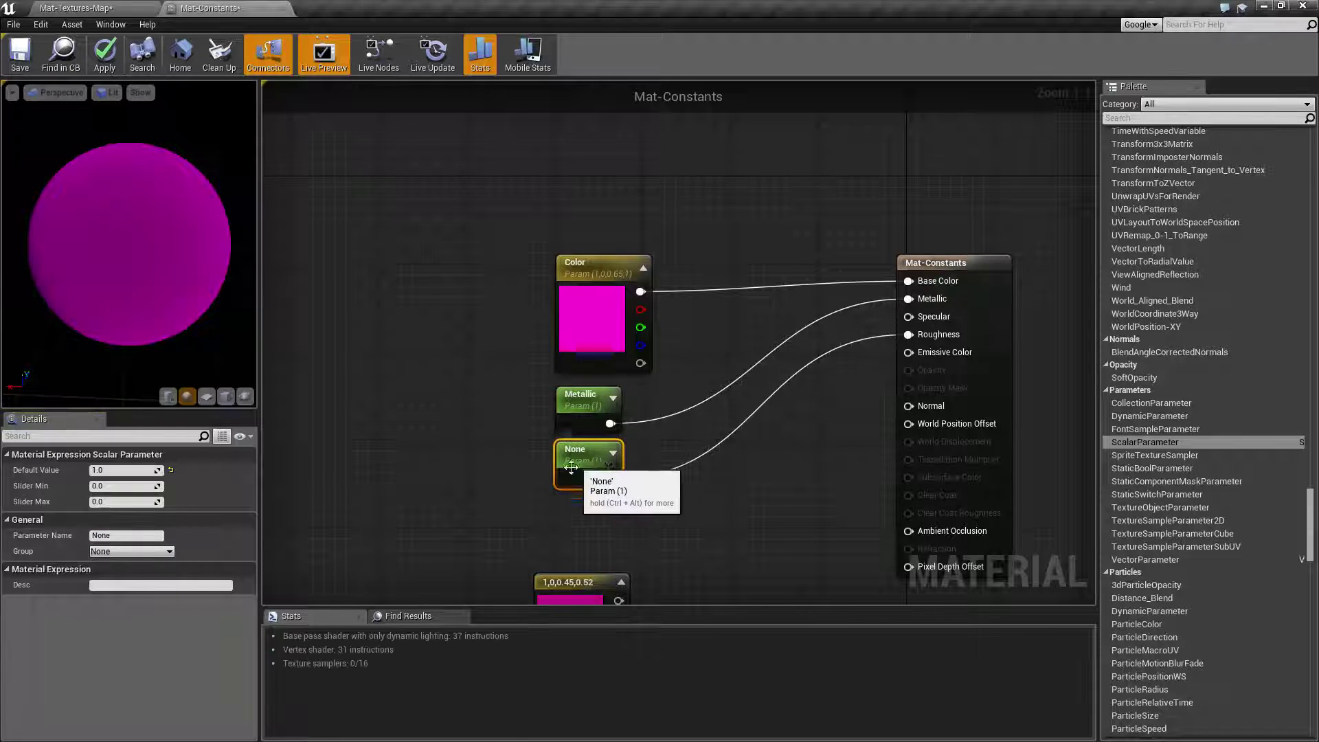
click(126, 535)
text(Roughness)
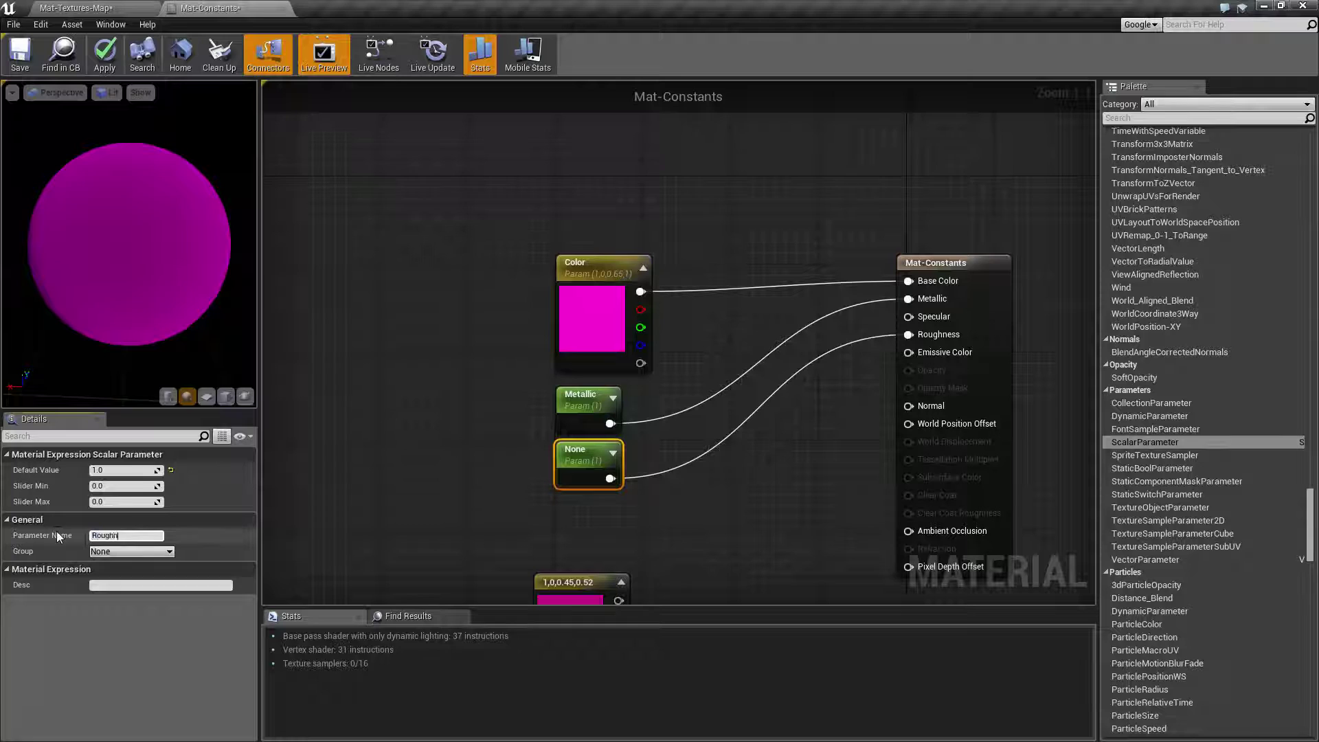
key(Return)
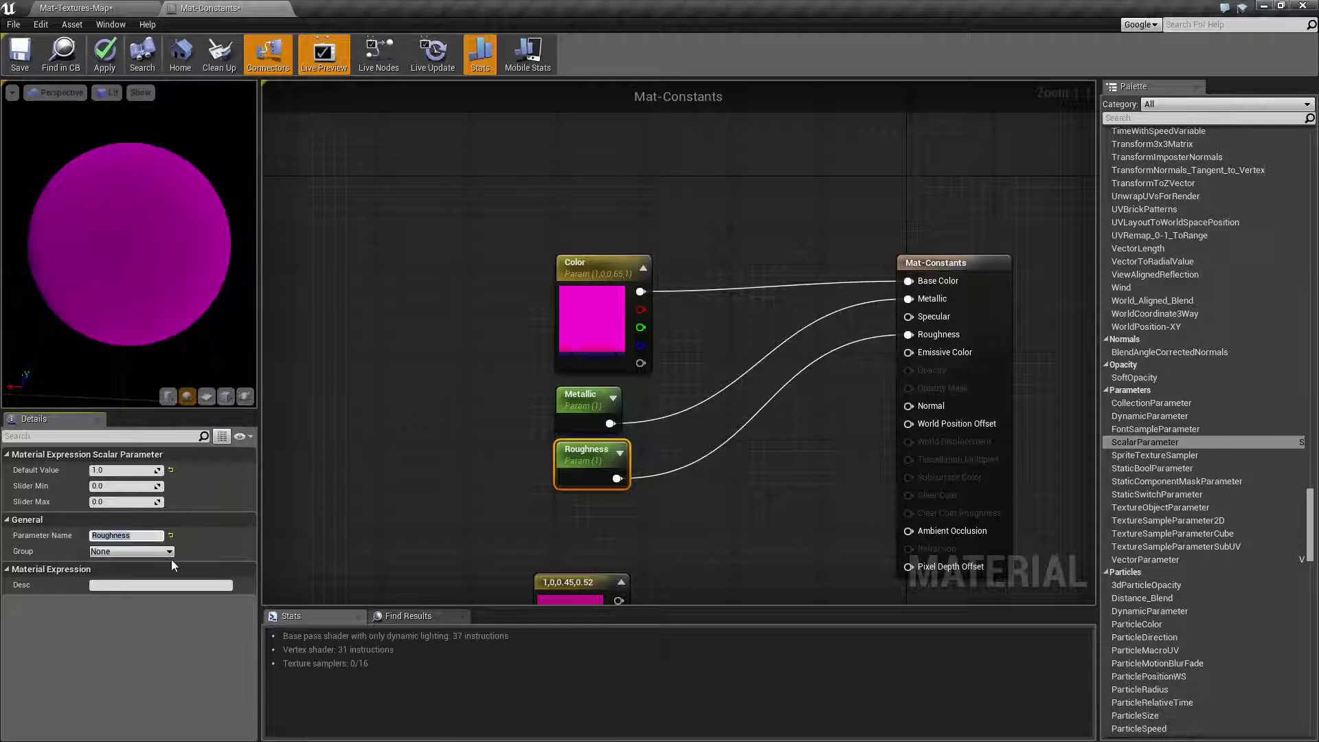
click(169, 551)
Put Roughness in the Setup group, set its slider maximum to 1.0, and apply the material.
click(117, 562)
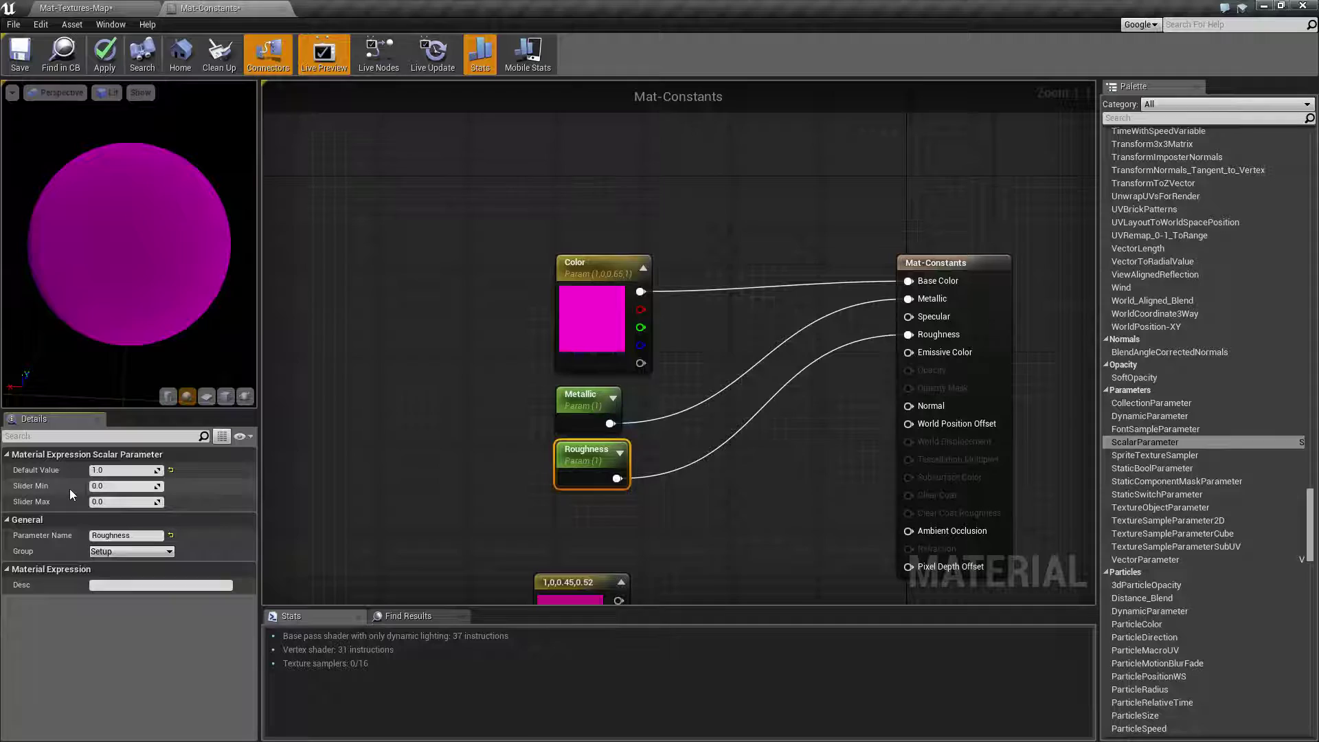
click(127, 501)
text(1)
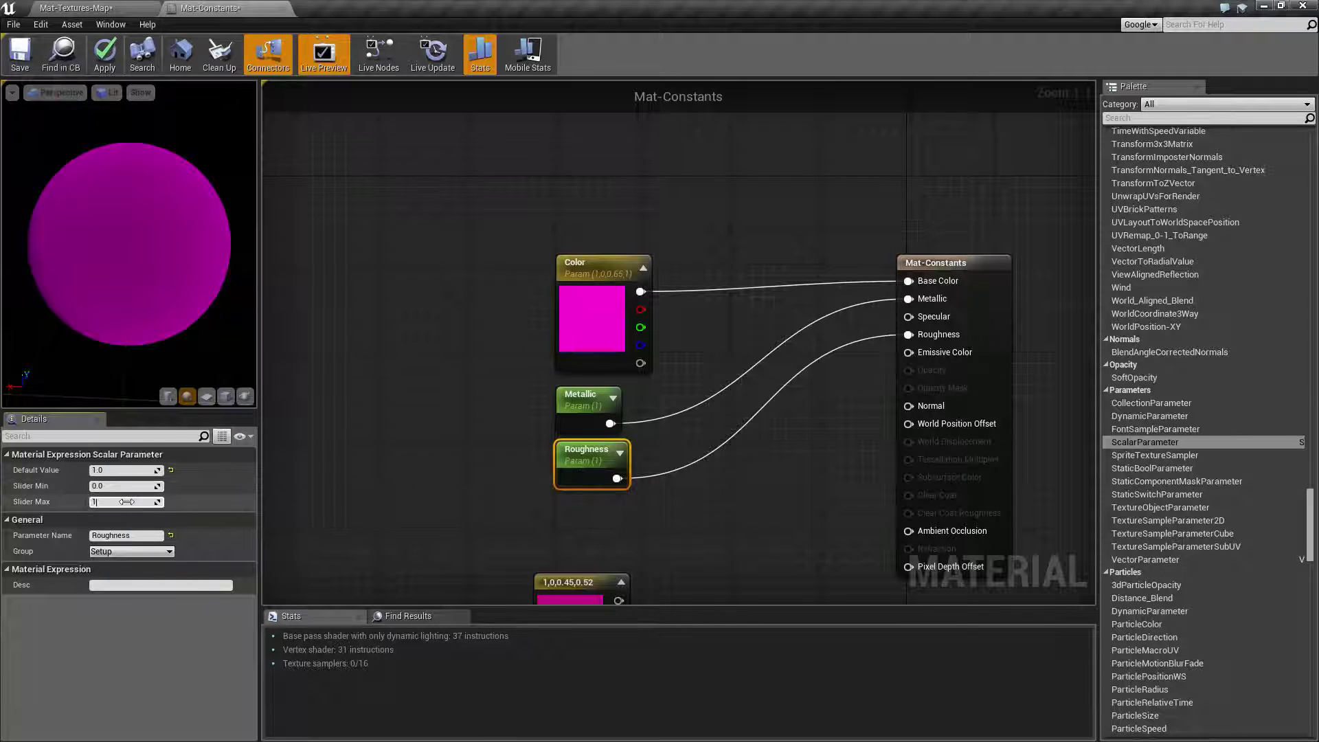
key(Return)
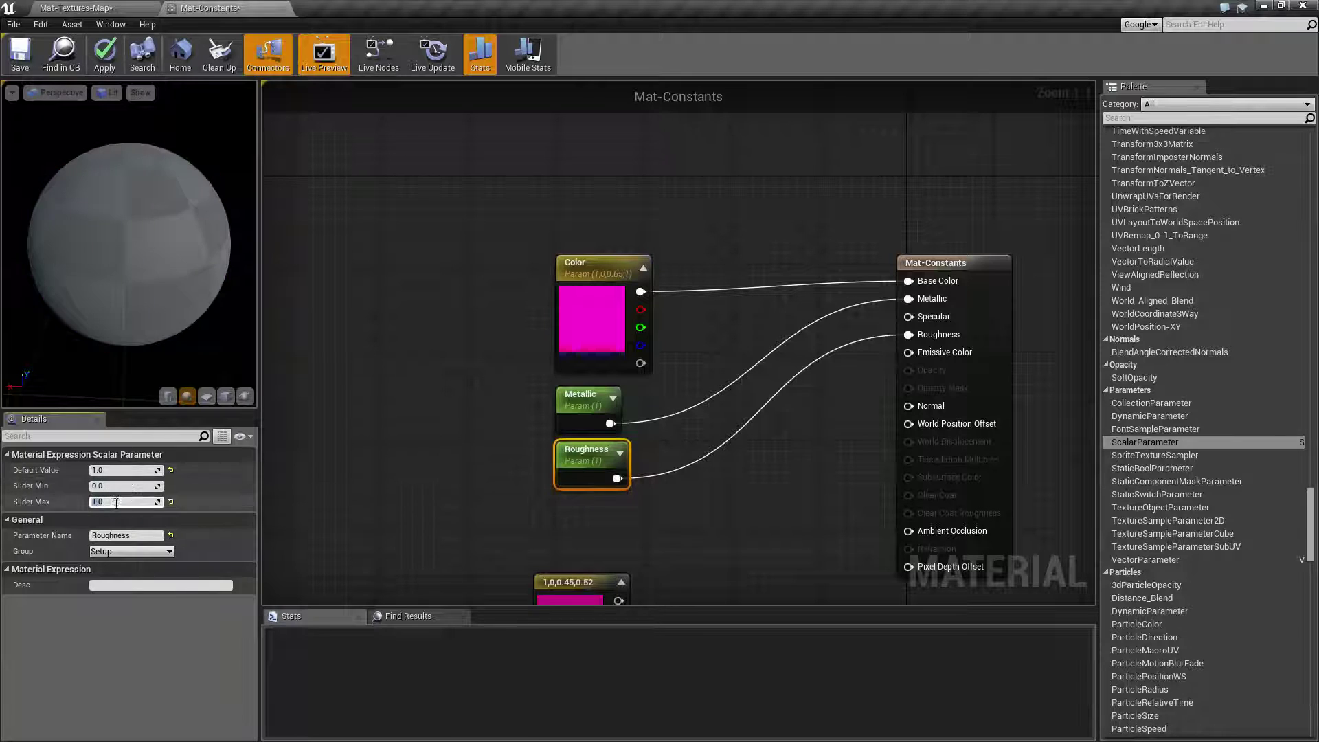
click(105, 67)
right_drag(500, 472, 440, 380)
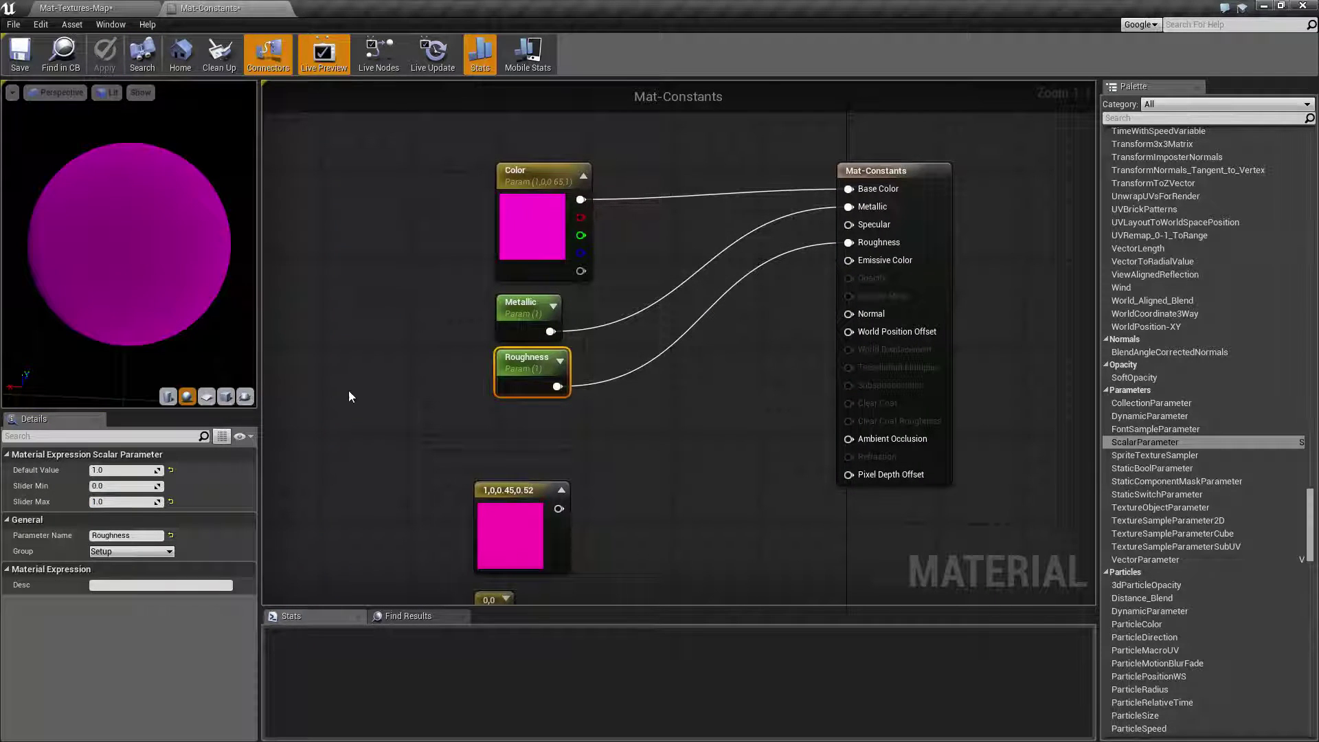
click(415, 413)
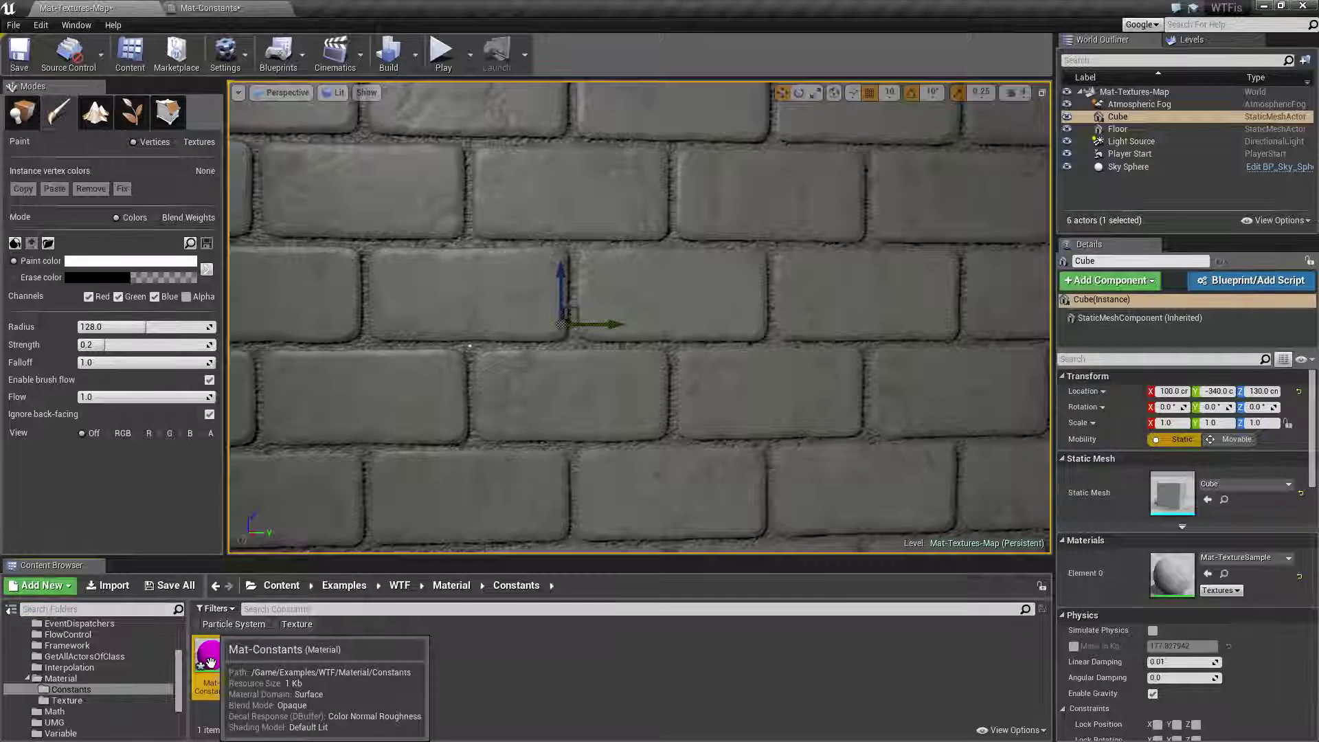
Create a material instance of Mat-Constants named Mat-Constants_Inst in the Content Browser.
double_click(211, 663)
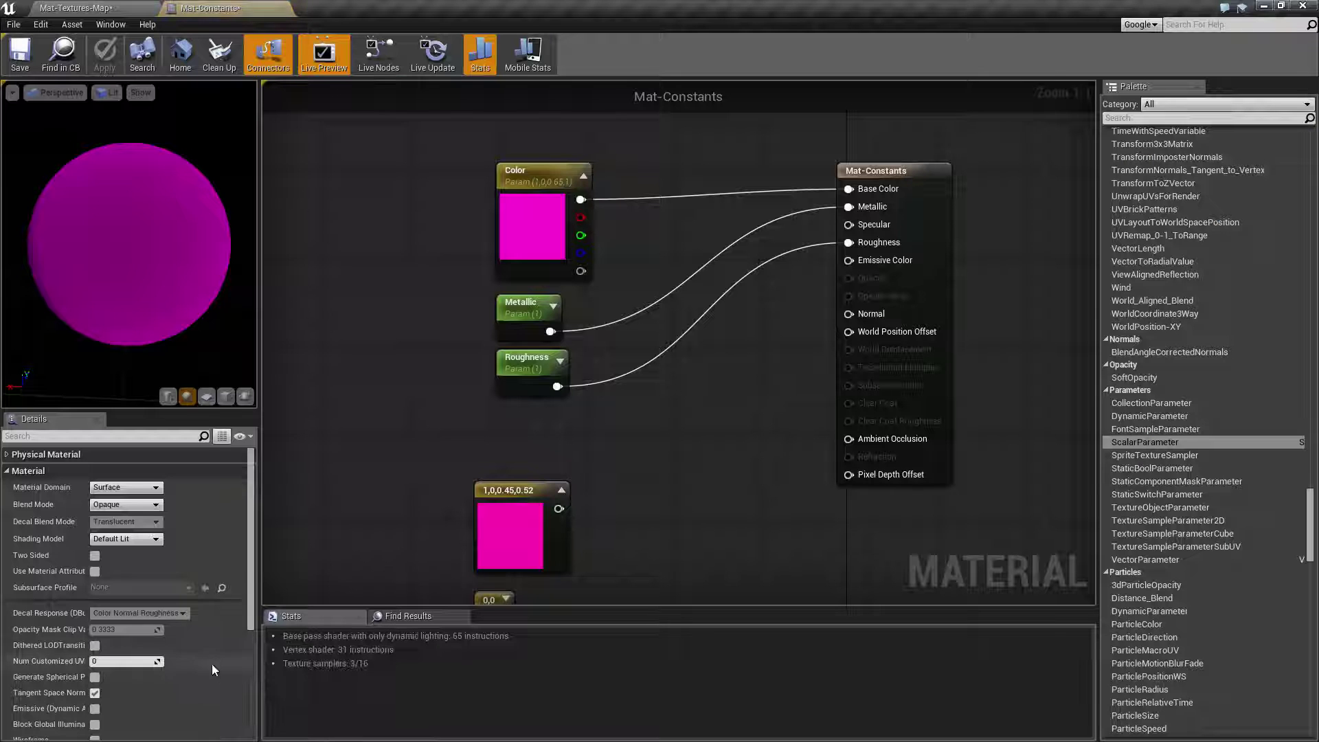
click(93, 7)
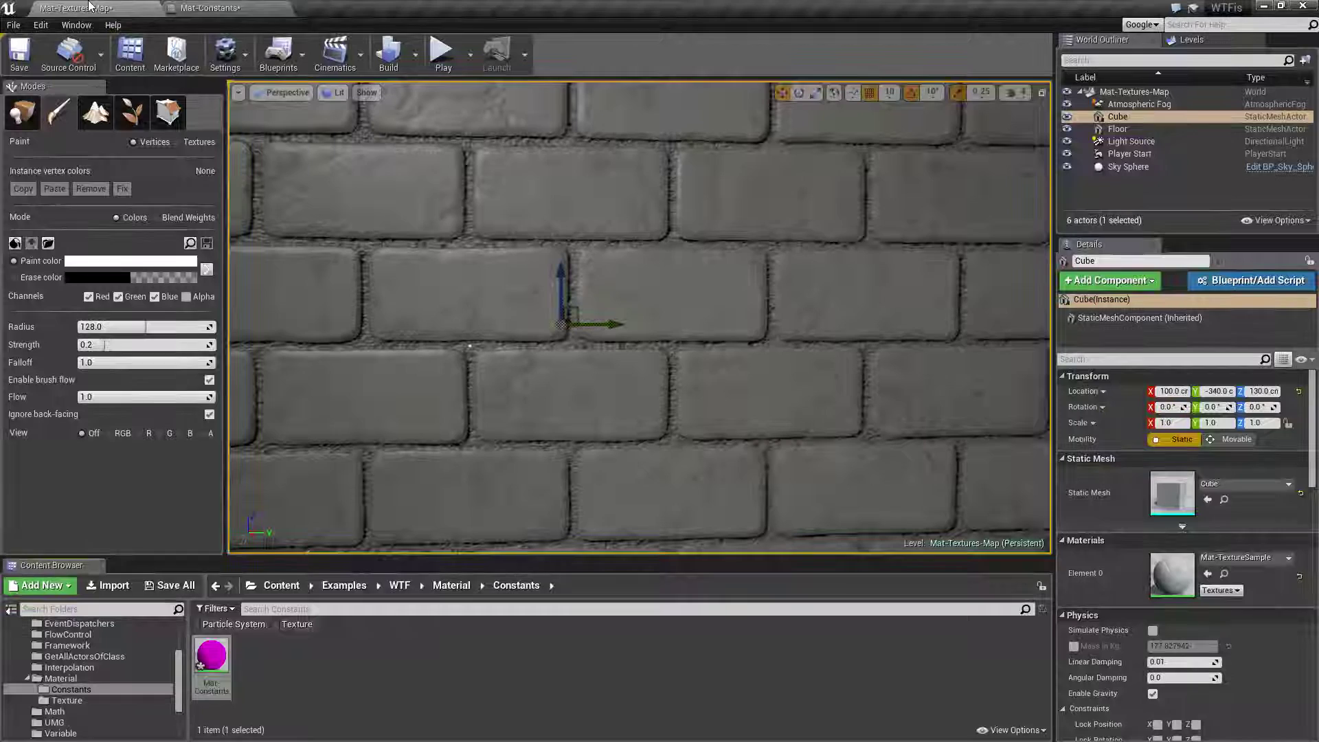
right_click(208, 660)
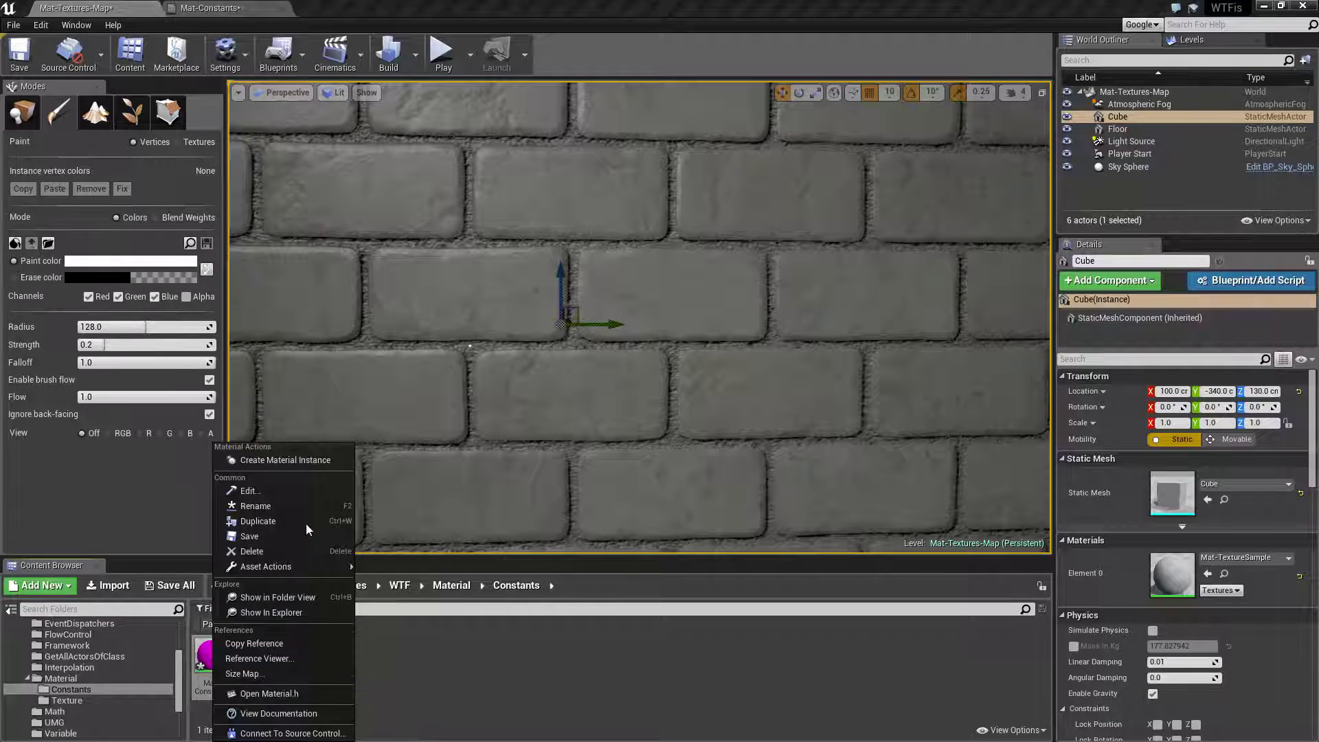
click(285, 459)
key(Return)
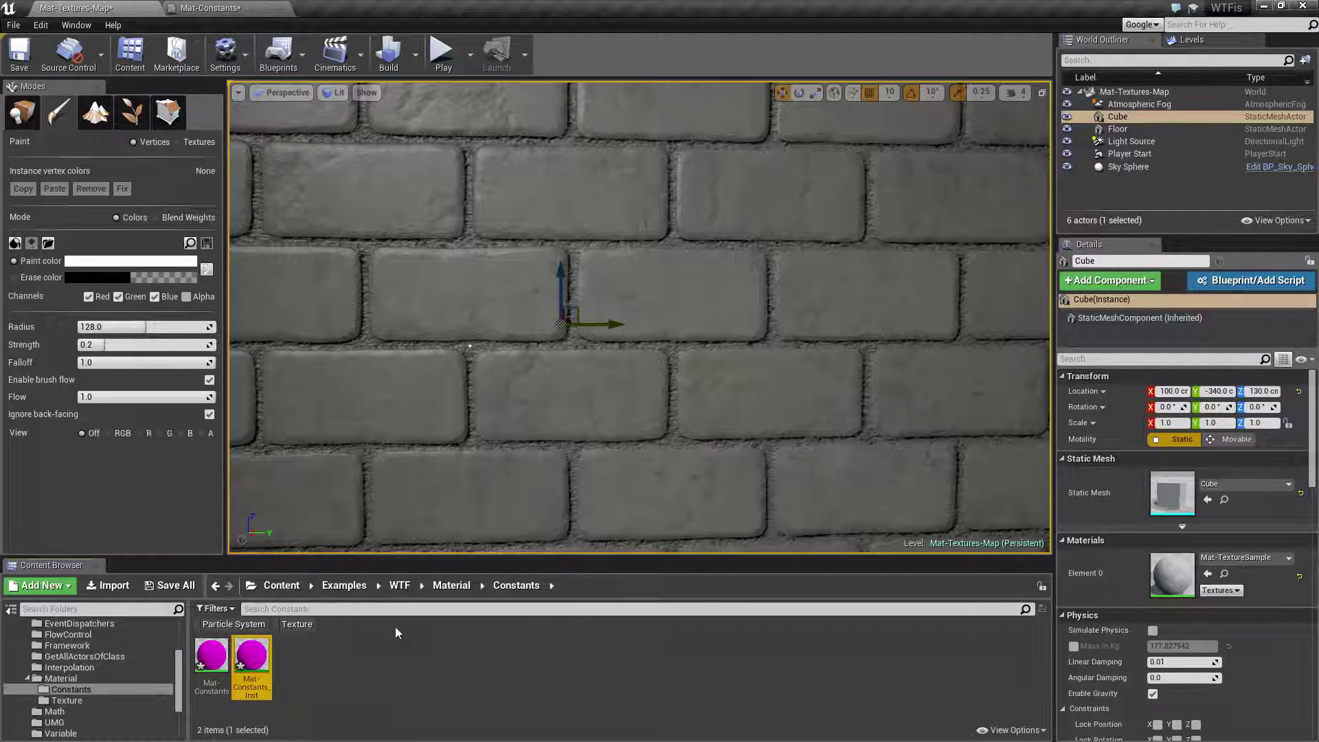
scroll(456, 421, down, 5)
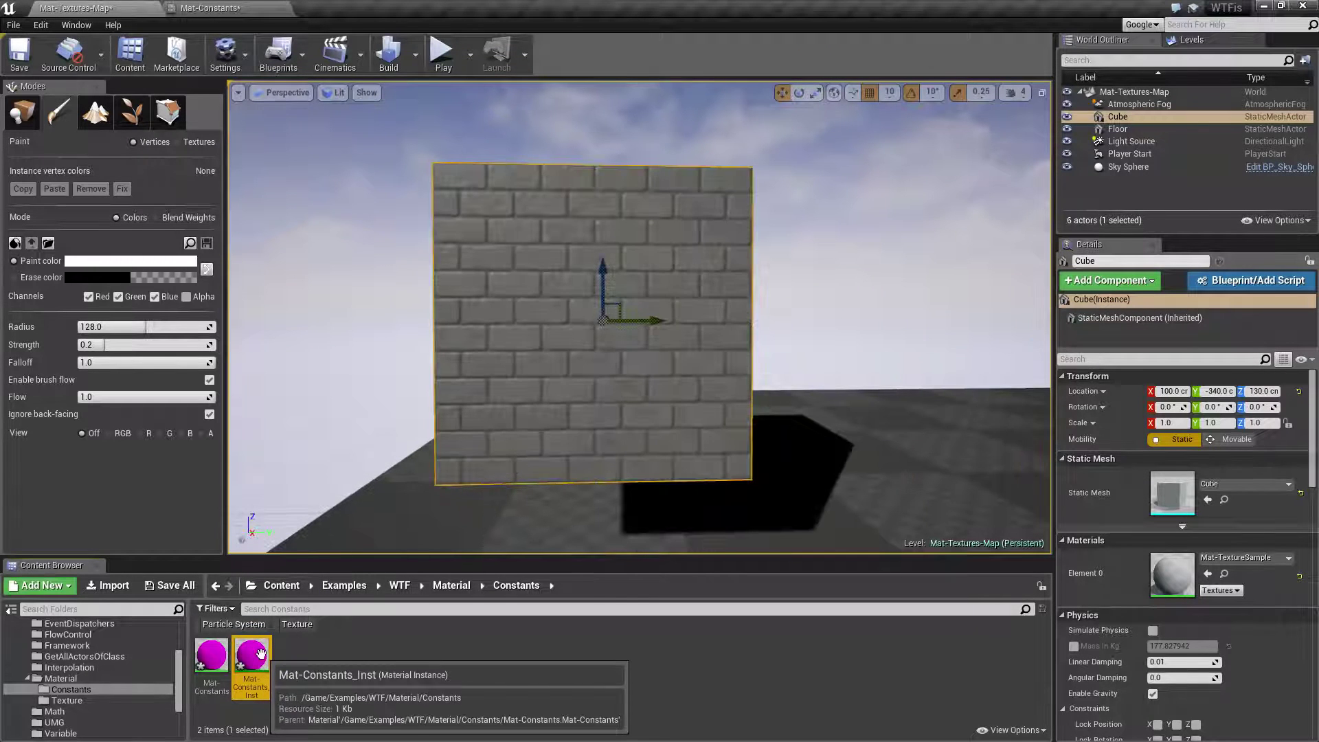
click(22, 112)
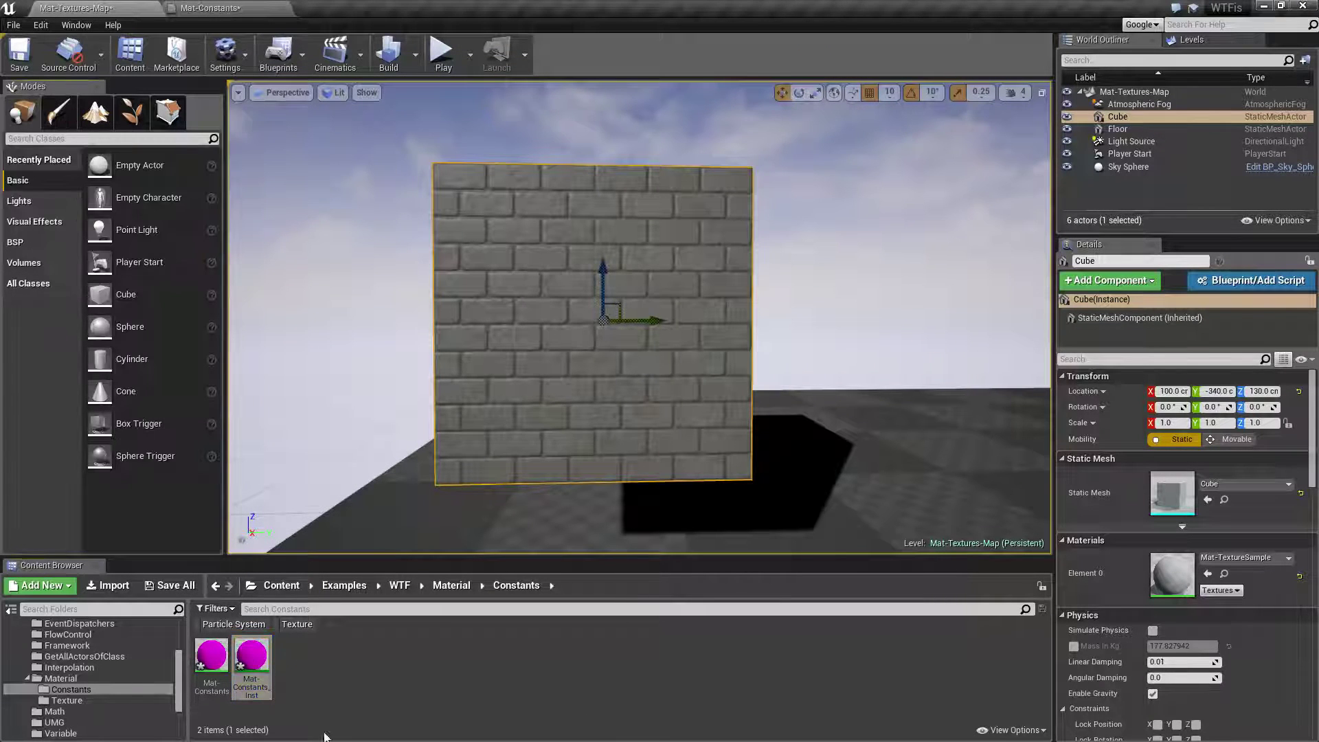
Open Mat-Constants_Inst in the Material Instance Editor to view its inherited parameters.
double_click(252, 659)
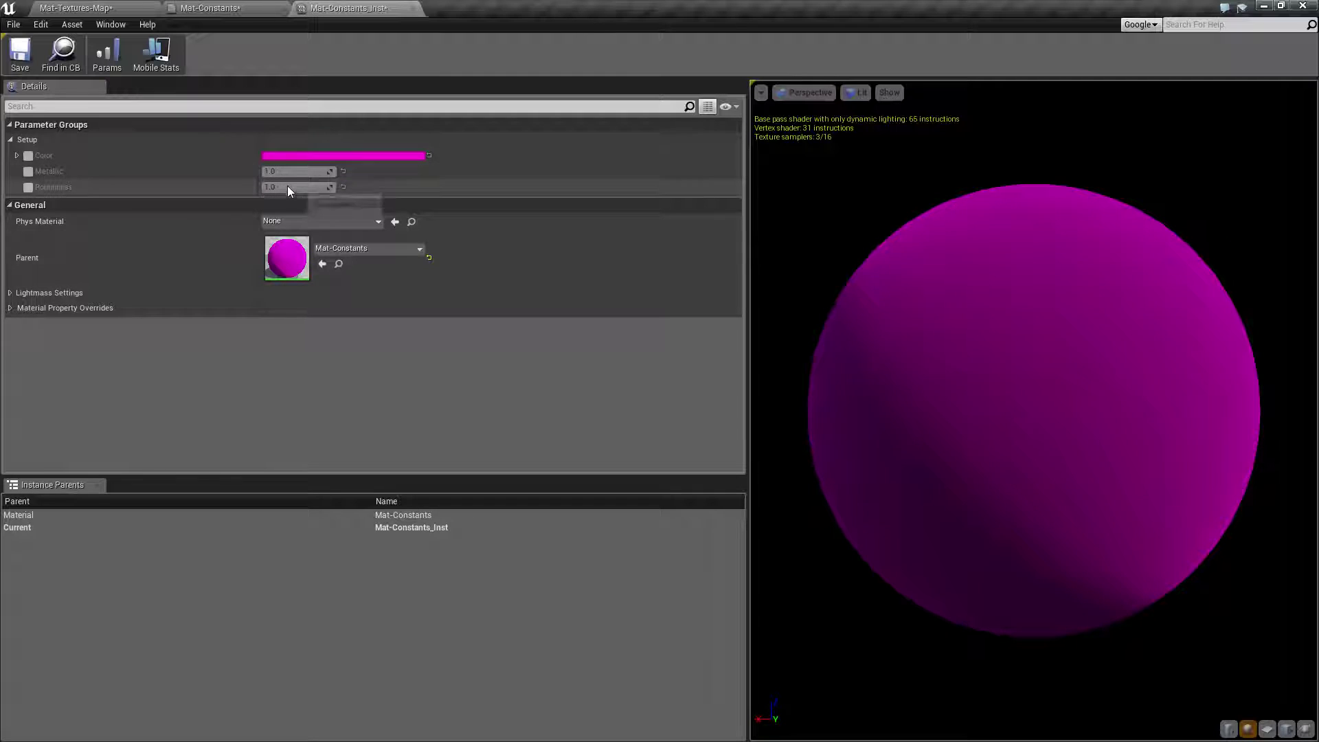
Apply Mat-Constants_Inst to the cube, turning it magenta.
click(411, 8)
click(128, 9)
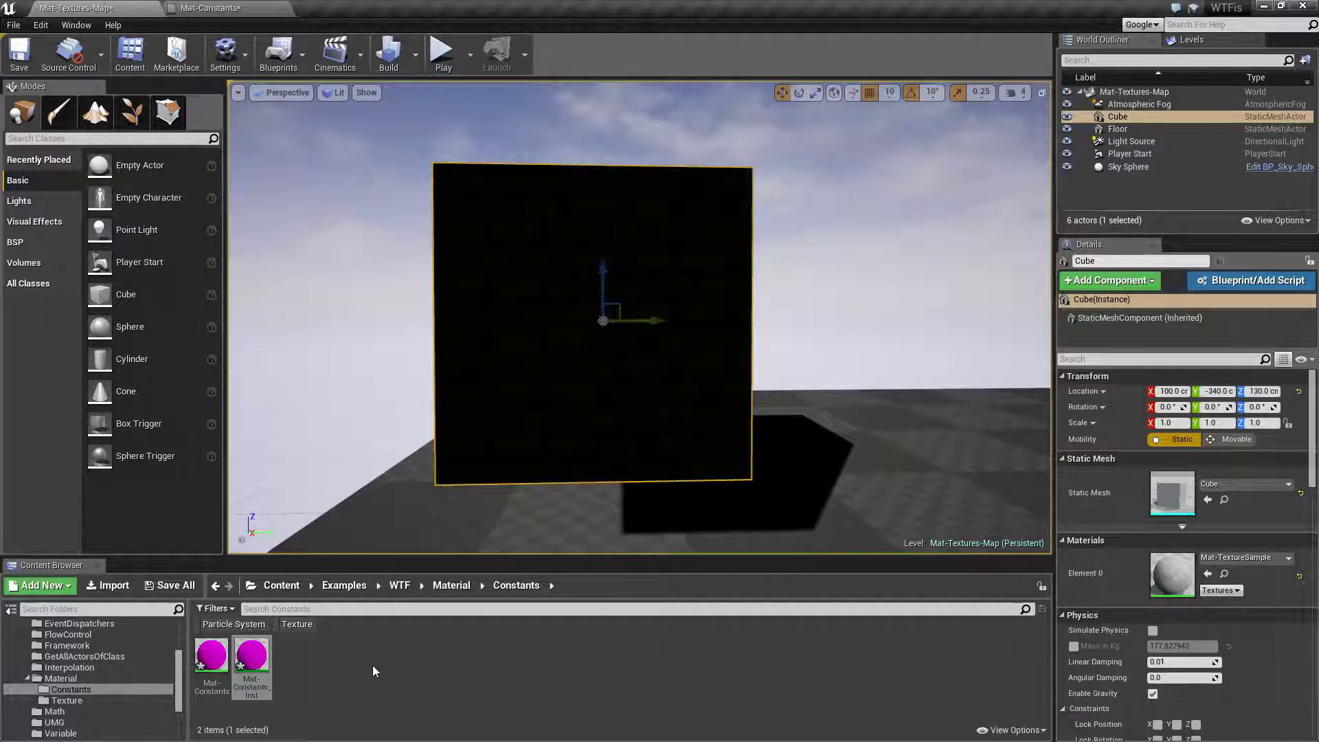
drag(251, 656, 593, 364)
right_drag(594, 364, 650, 346)
Duplicate the cube along Y as Cube2 and create a second instance, Mat-Constants_Inst2.
alt+drag(659, 343, 918, 336)
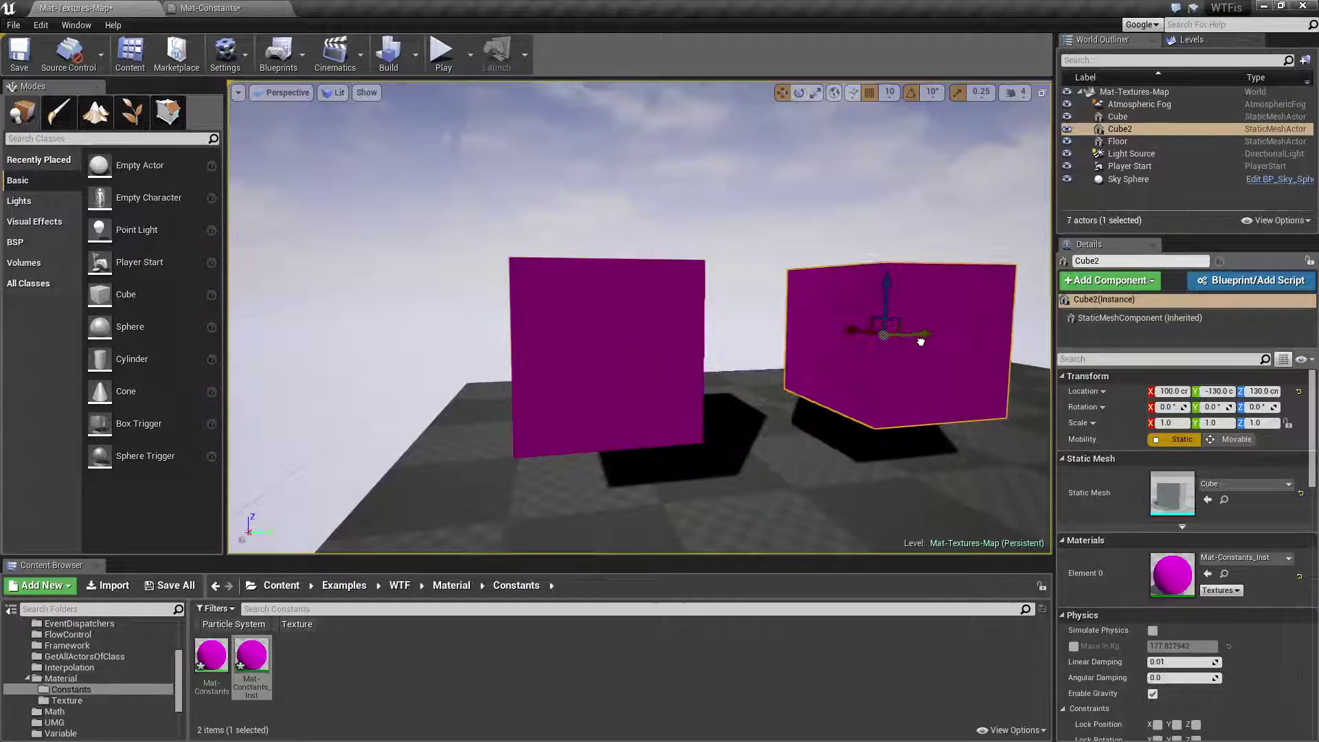
right_drag(919, 336, 824, 329)
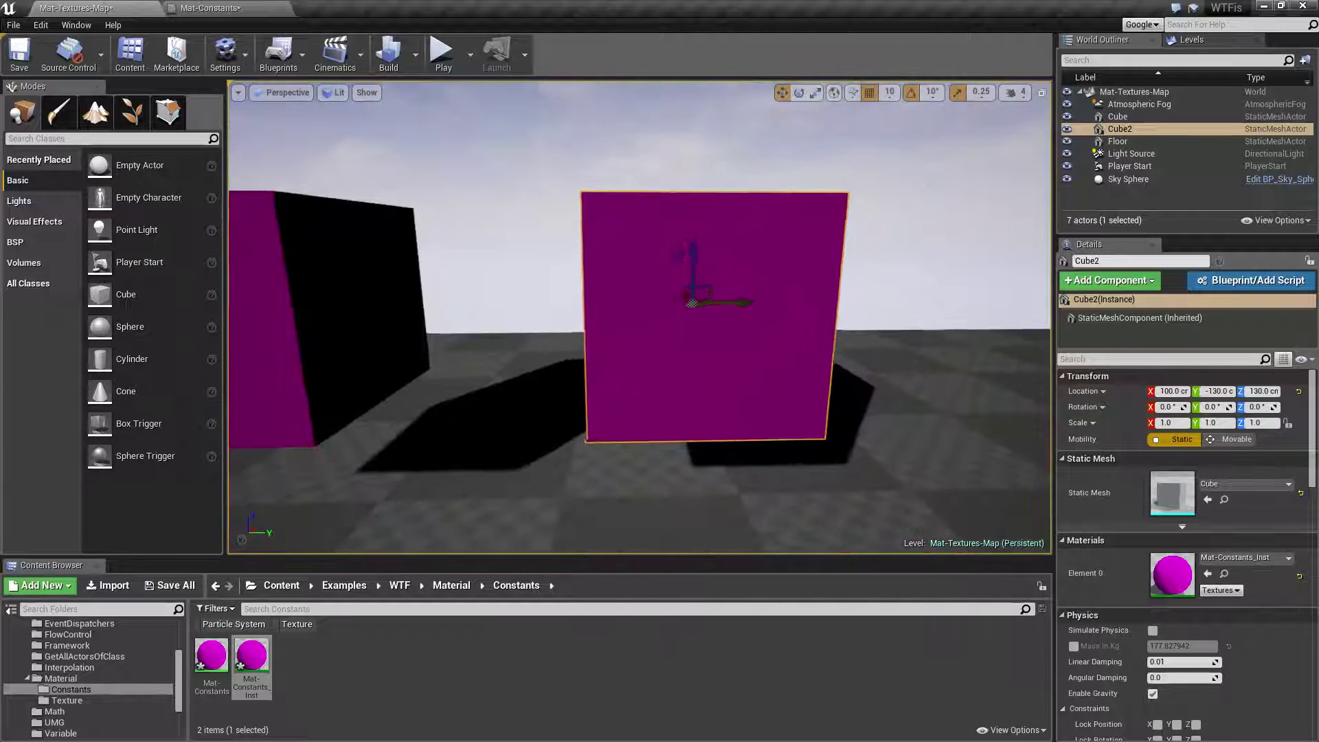
key(Escape)
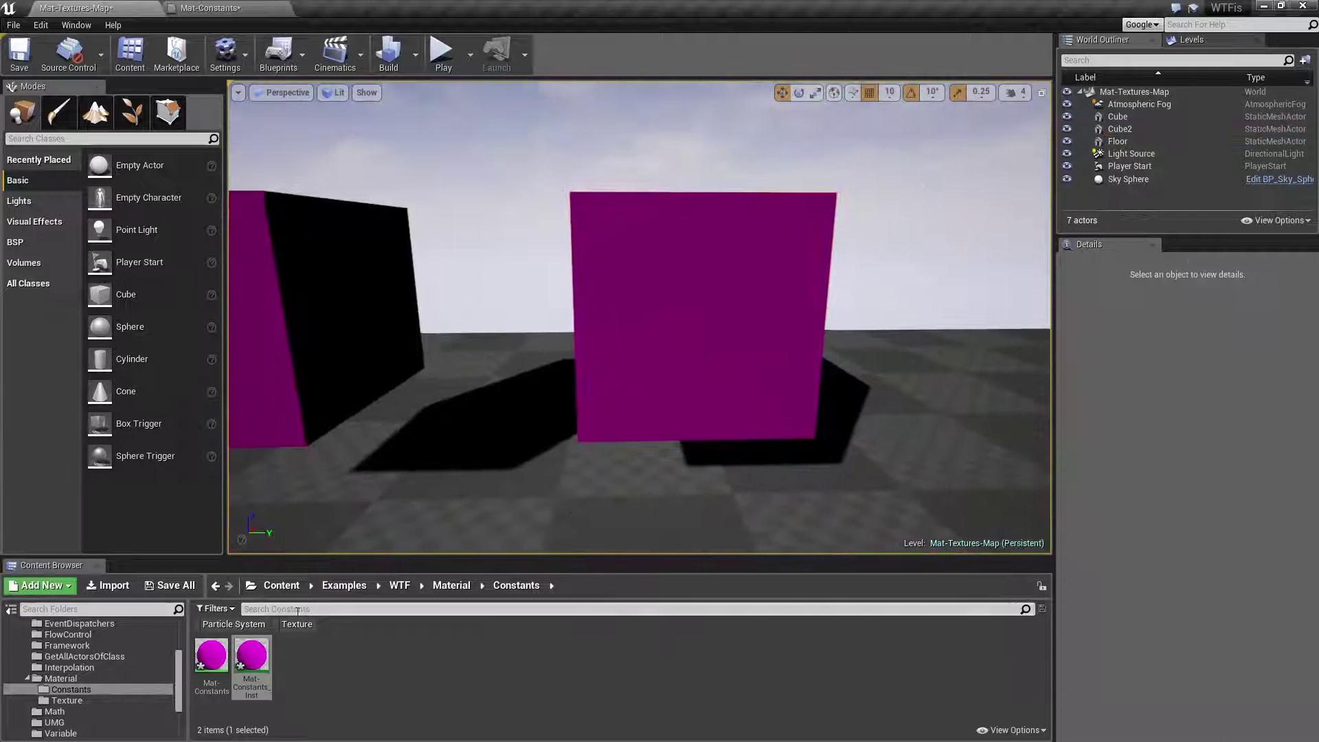
right_click(198, 670)
click(277, 457)
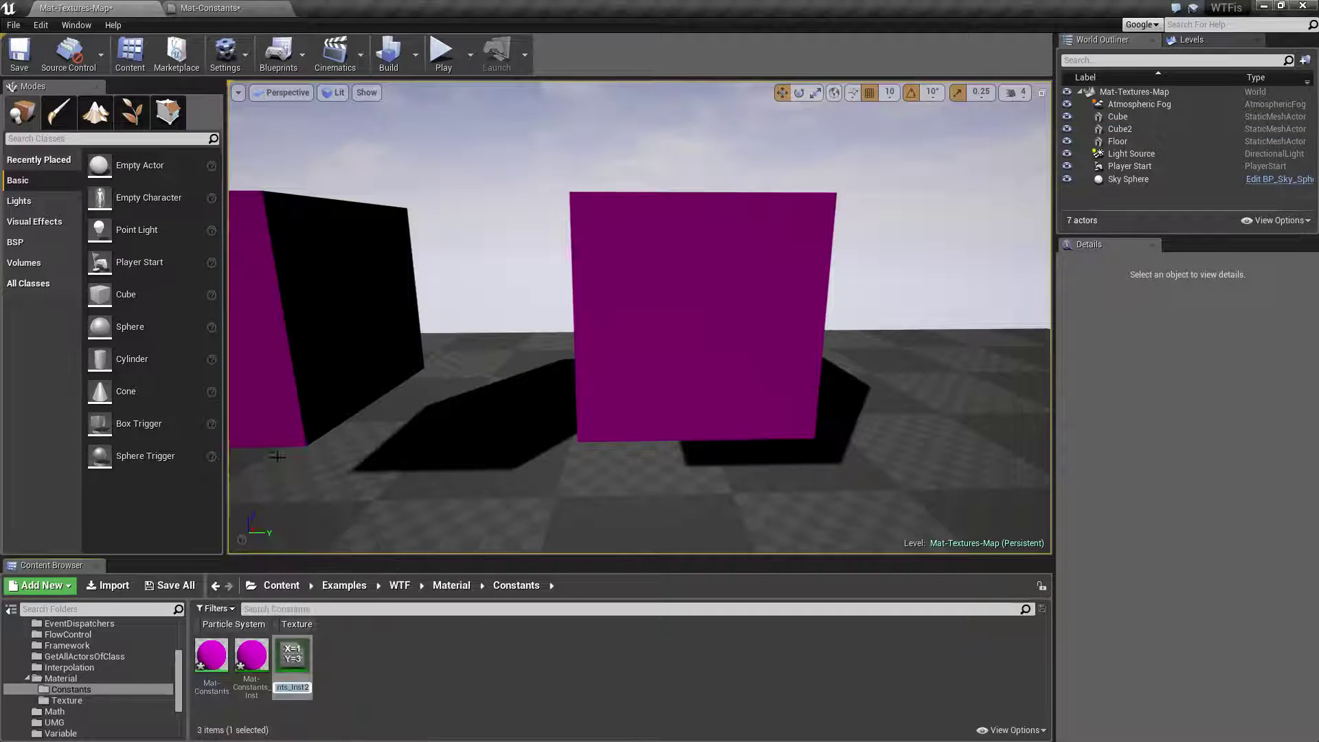
Override Mat-Constants_Inst2's Color parameter with bright green.
double_click(292, 658)
click(27, 157)
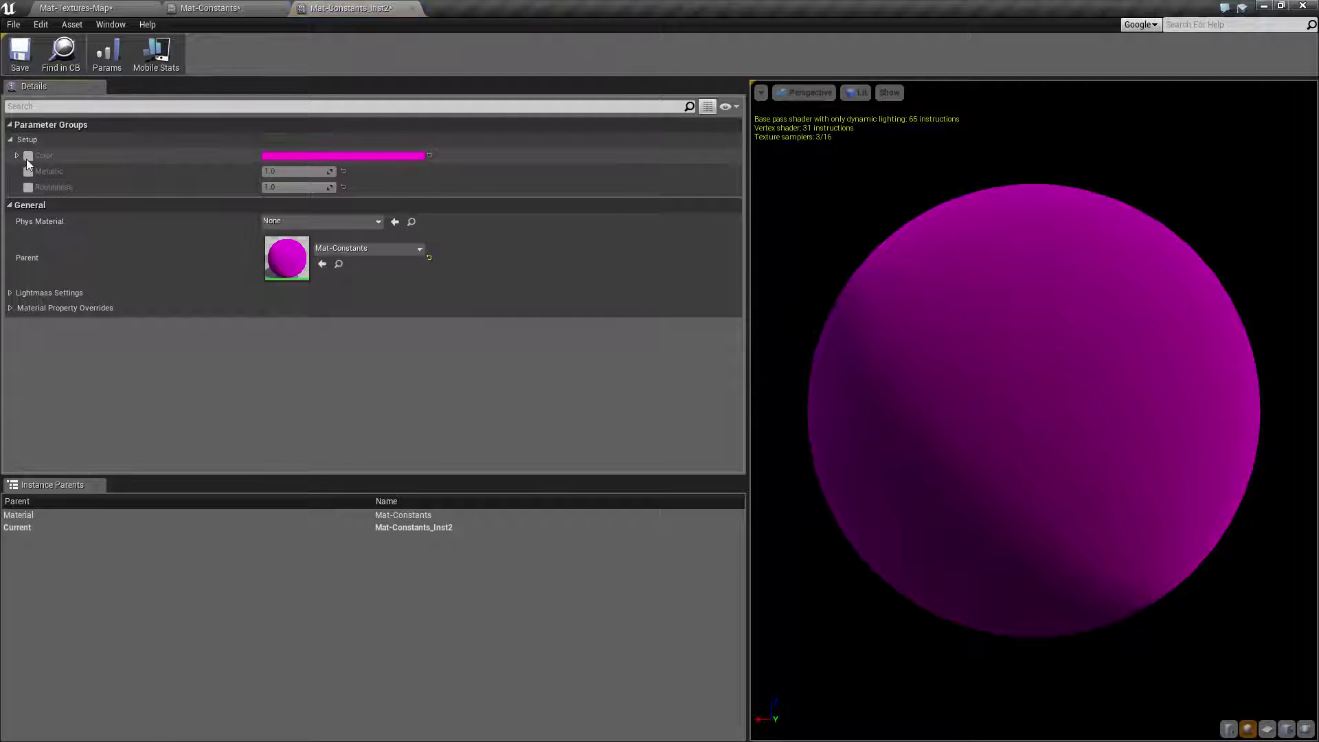
click(307, 157)
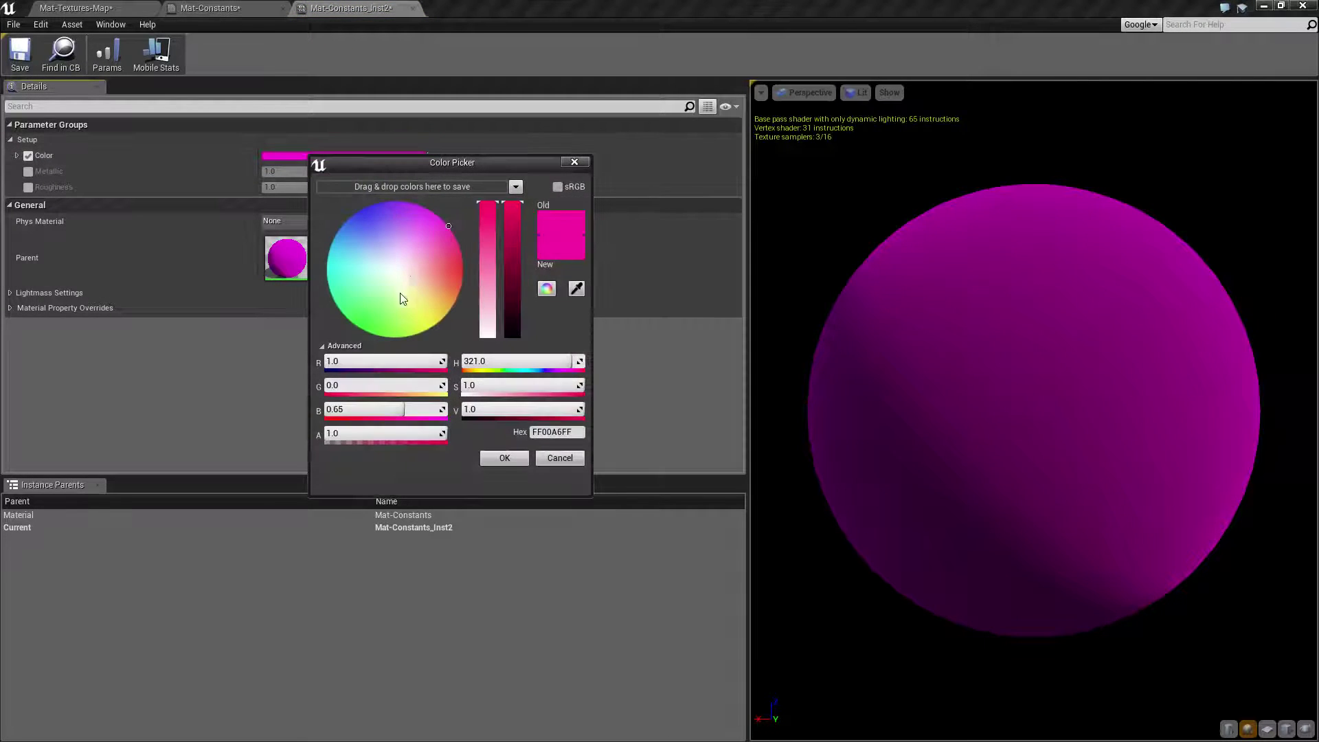
click(350, 322)
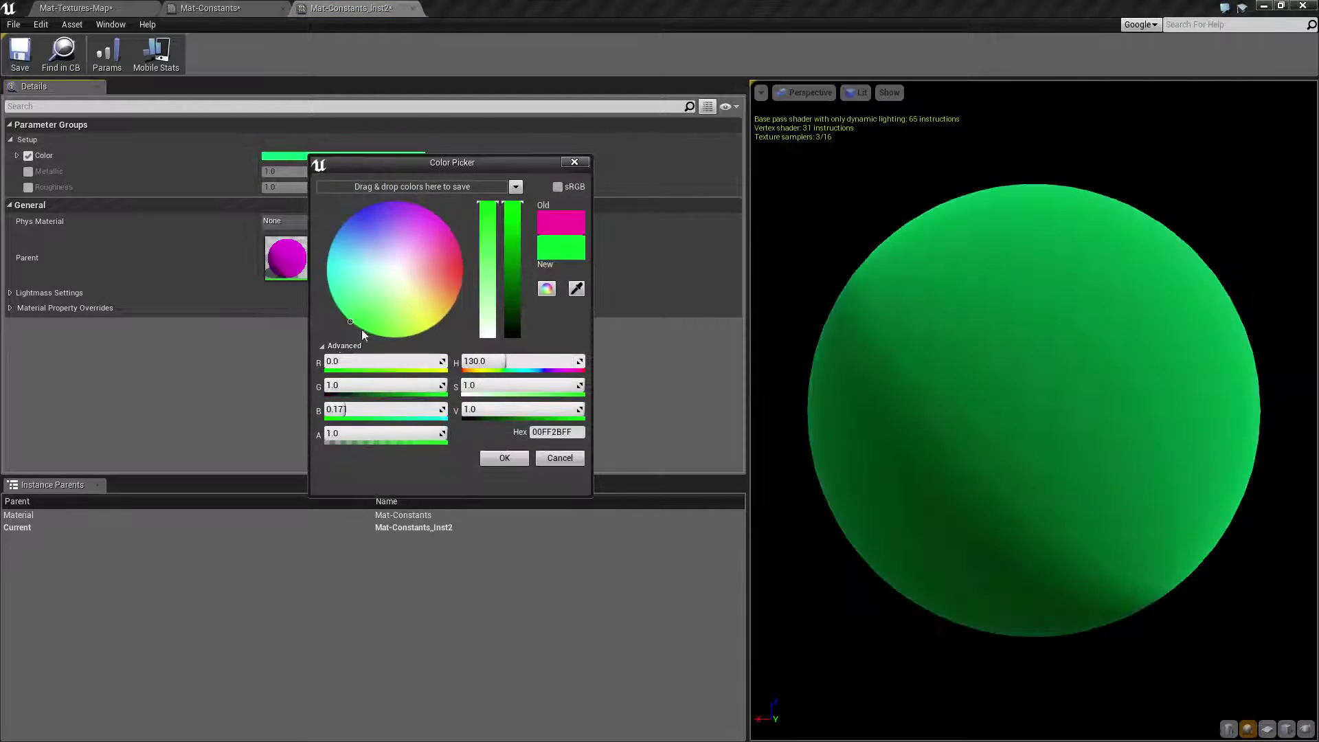
click(505, 459)
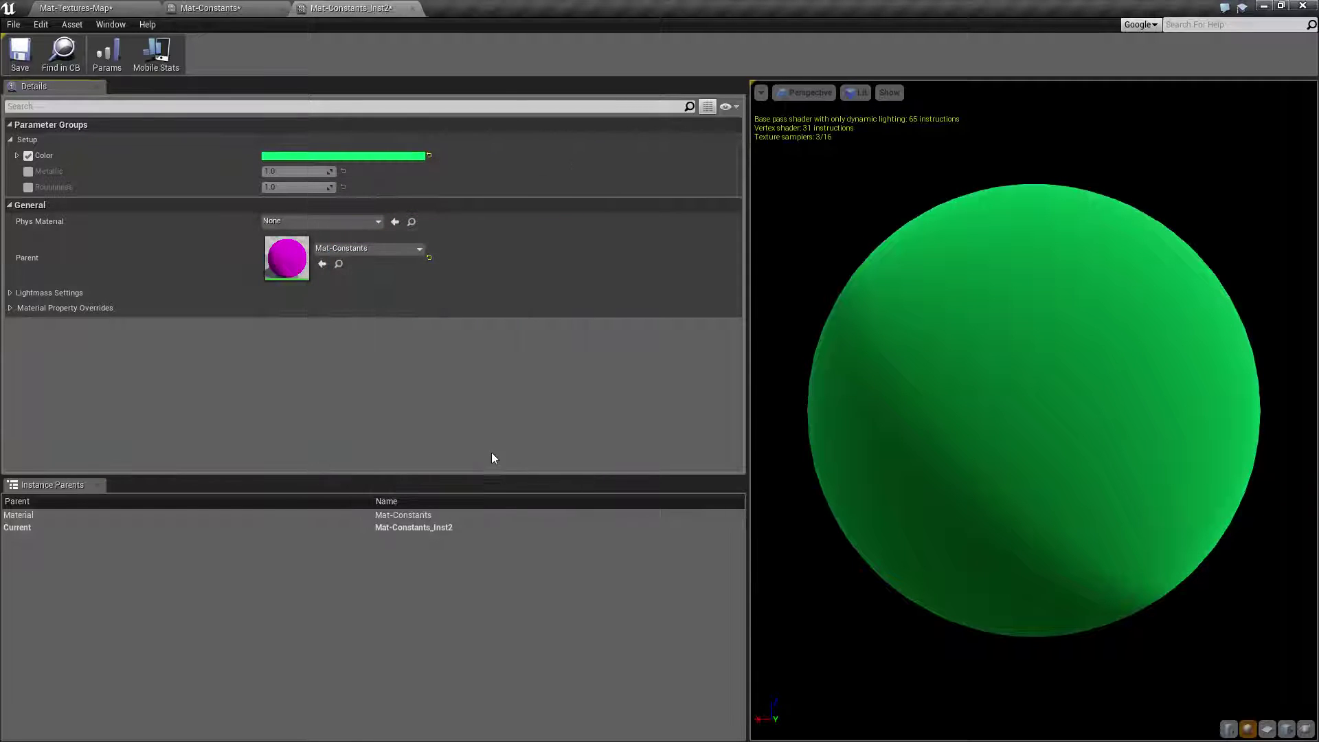
Apply Mat-Constants_Inst2 to the front cube, turning it green.
click(155, 9)
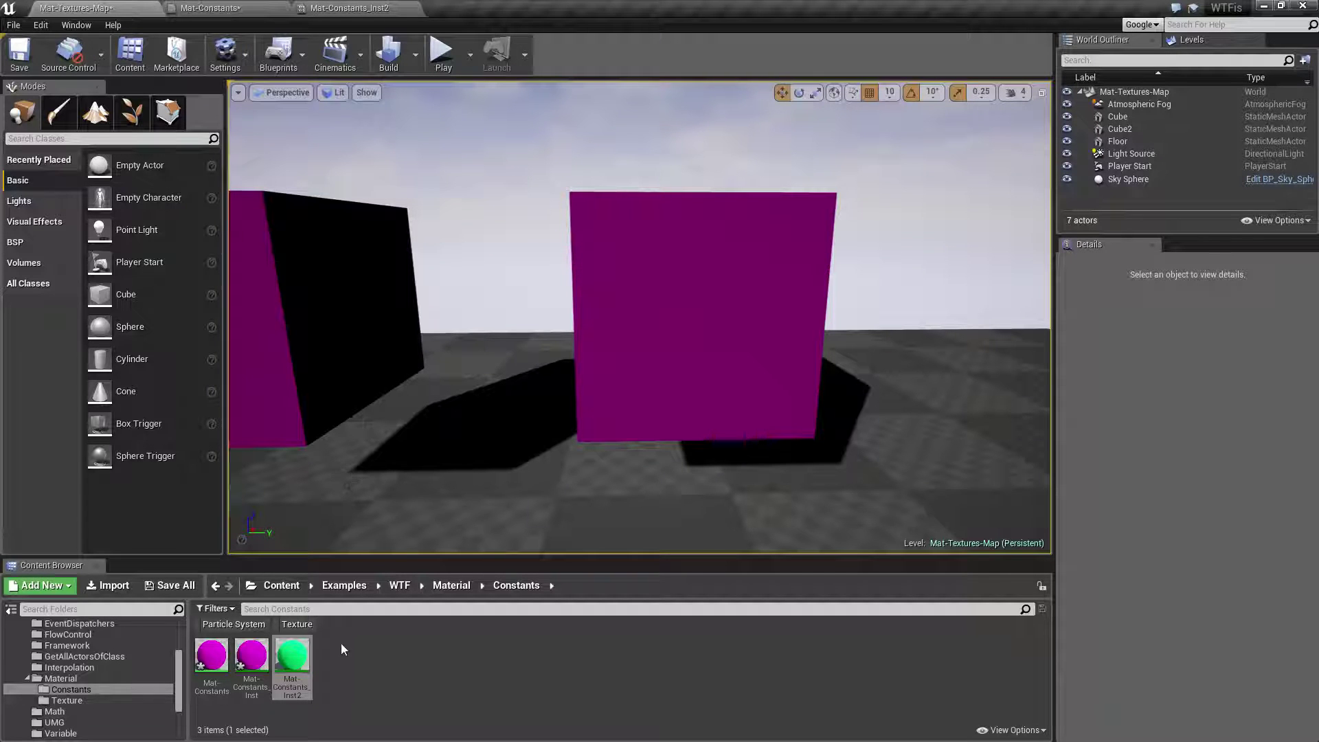
drag(292, 658, 709, 435)
mouse_move(710, 435)
right_down()
mouse_move(699, 477)
mouse_move(701, 453)
mouse_move(735, 439)
mouse_move(711, 448)
right_up()
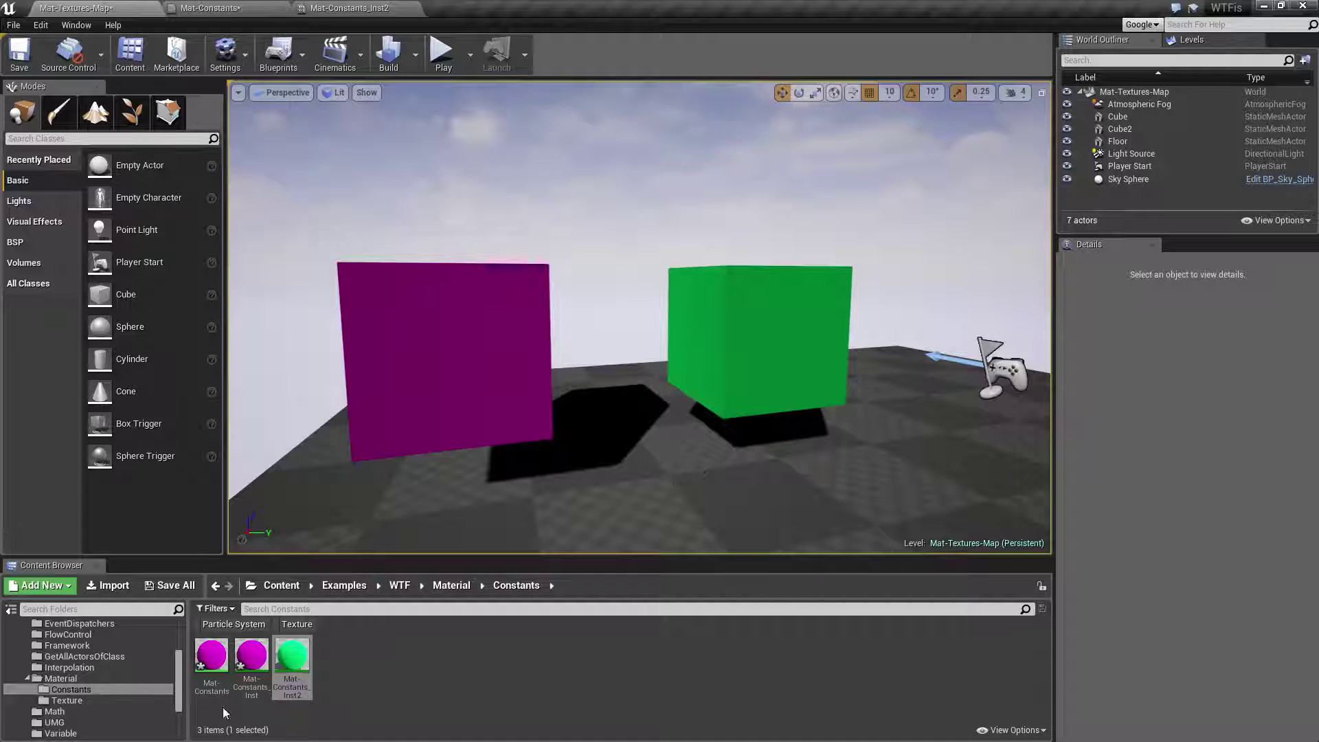
Create a third instance, Mat-Constants_Inst3, and open it for editing.
right_click(213, 656)
click(287, 460)
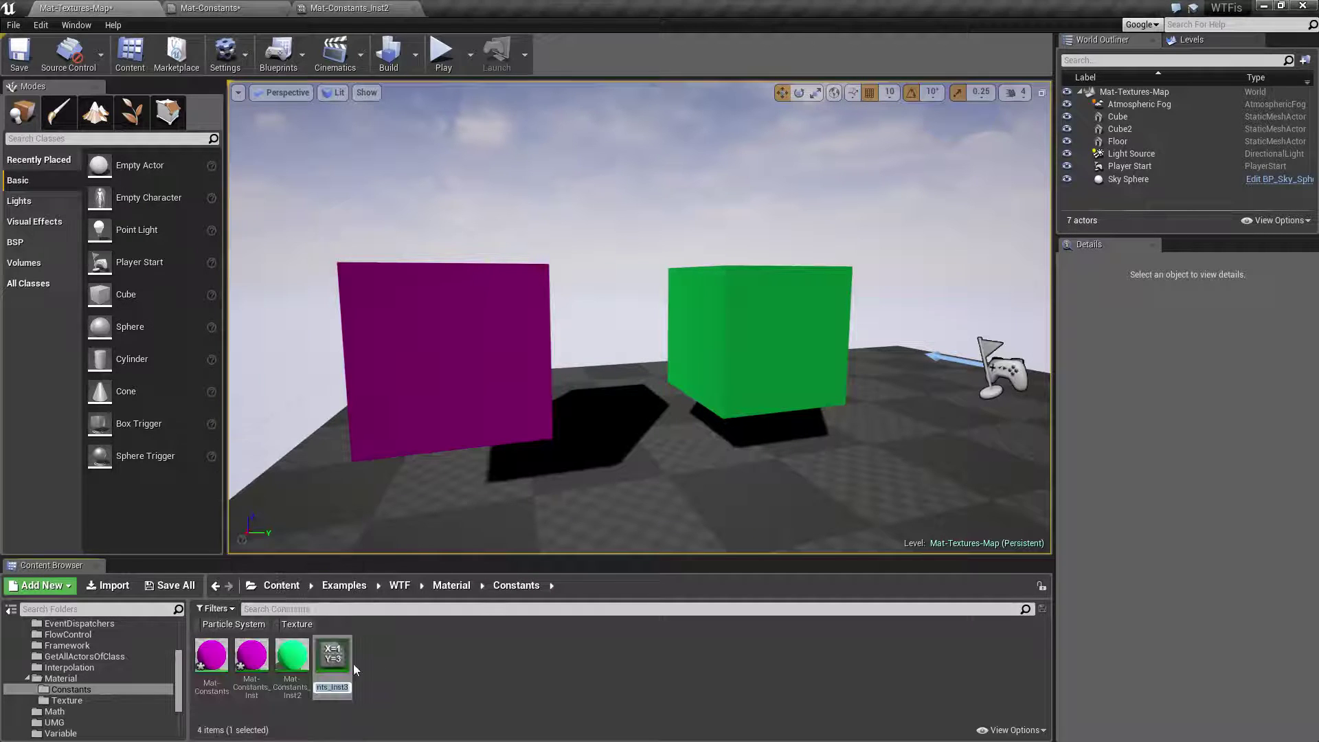
double_click(343, 656)
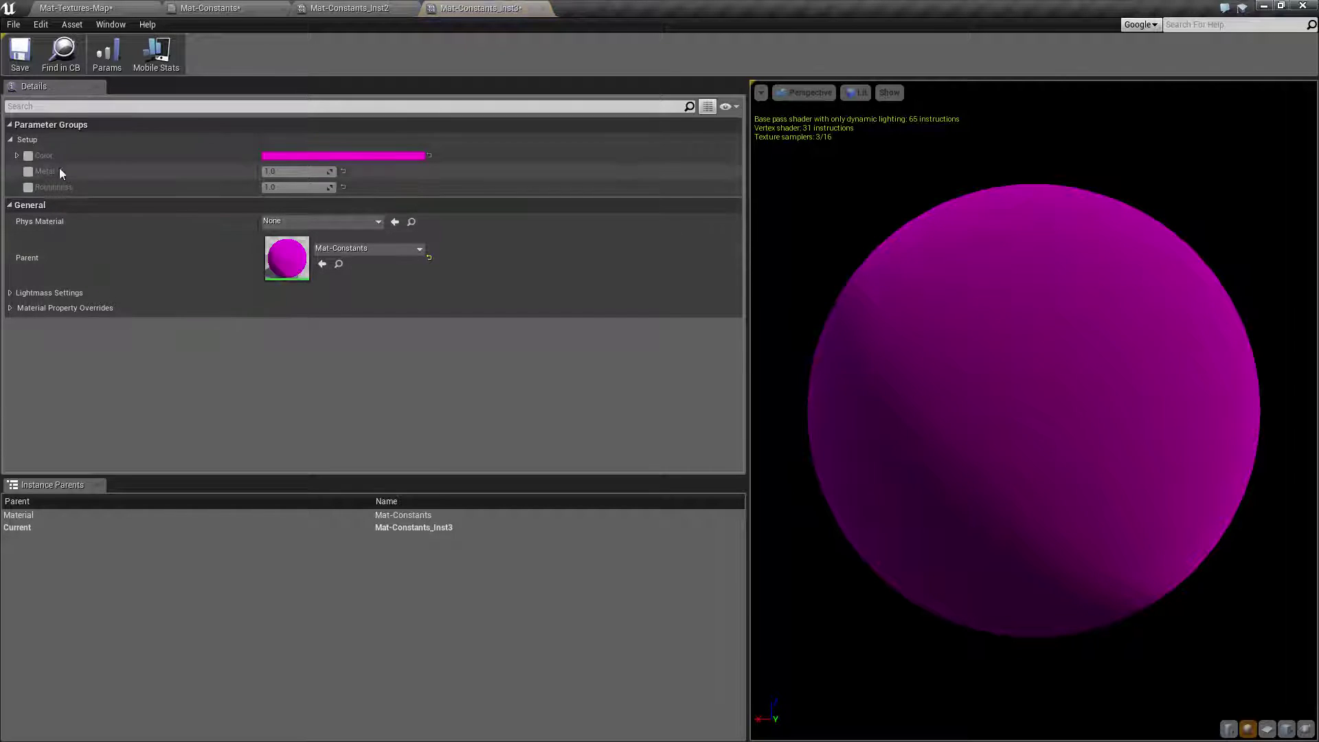
Override Mat-Constants_Inst3's Metallic parameter to 0.
click(28, 172)
click(296, 171)
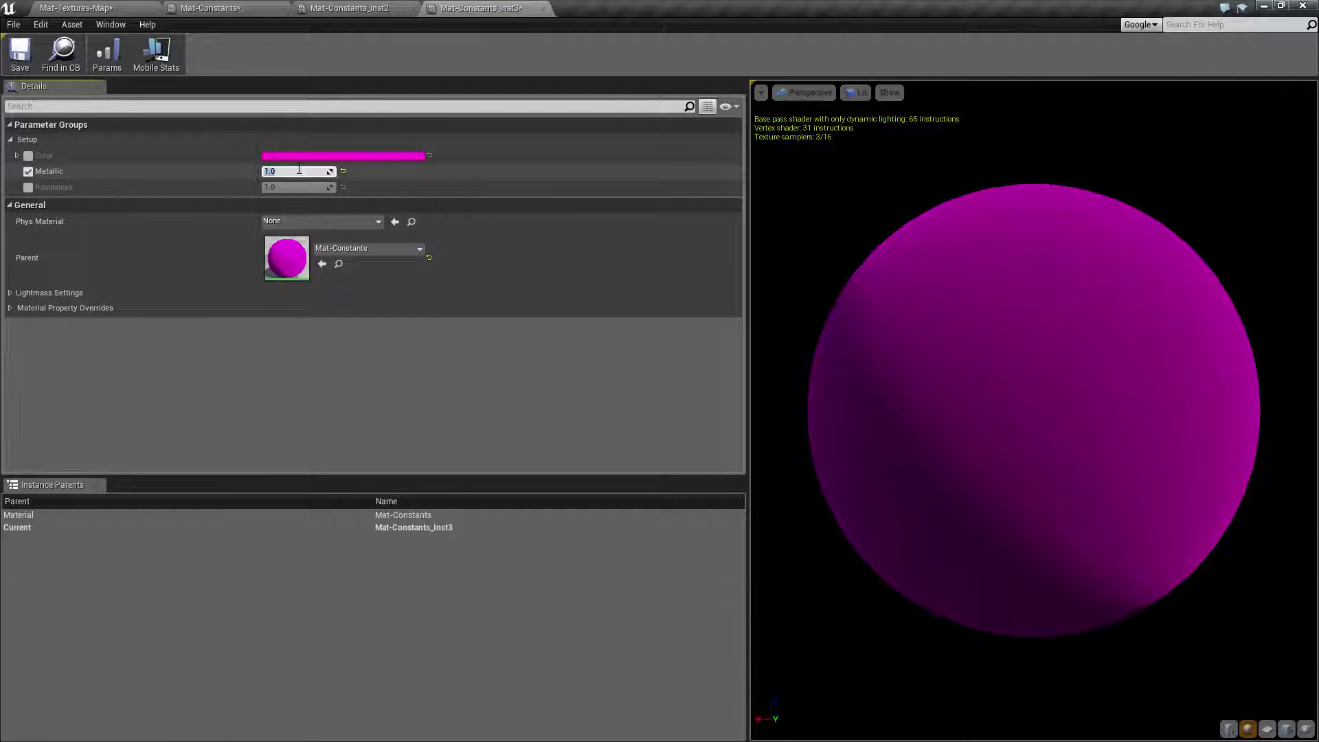
text(0)
key(Return)
click(120, 6)
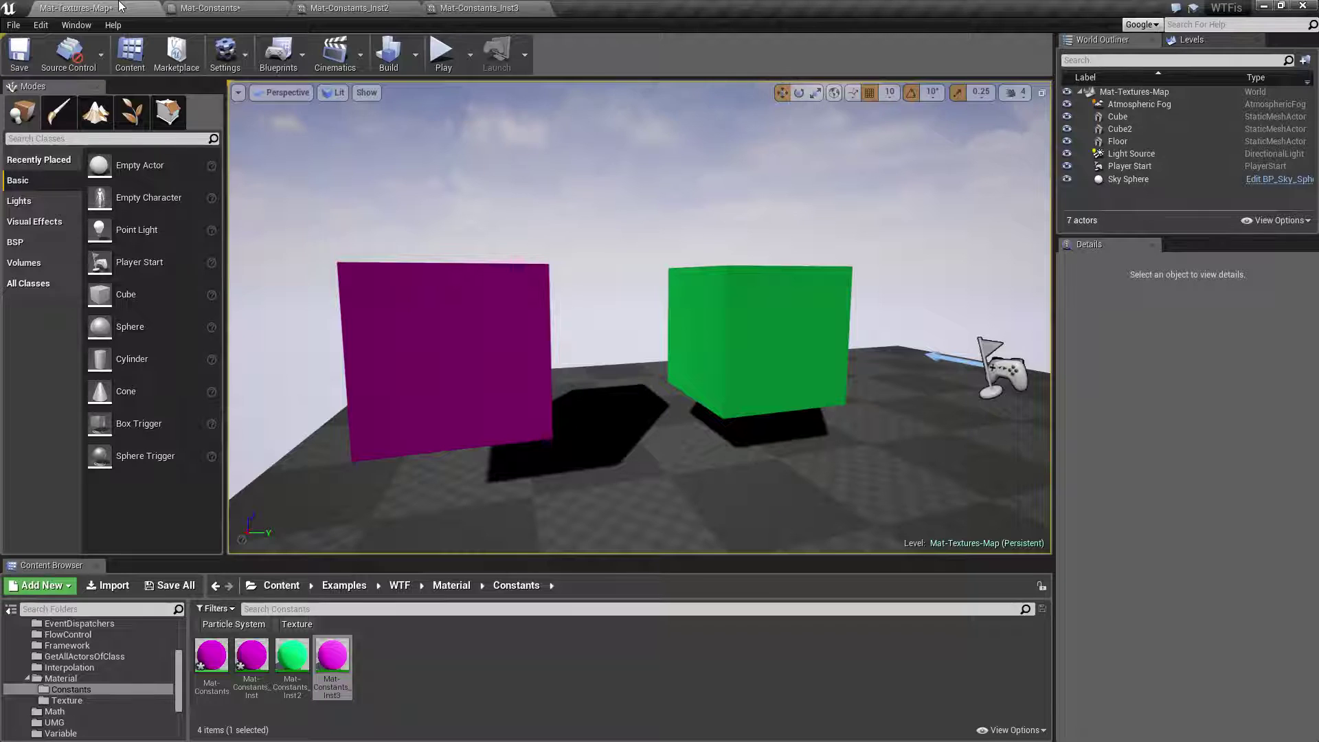
click(336, 645)
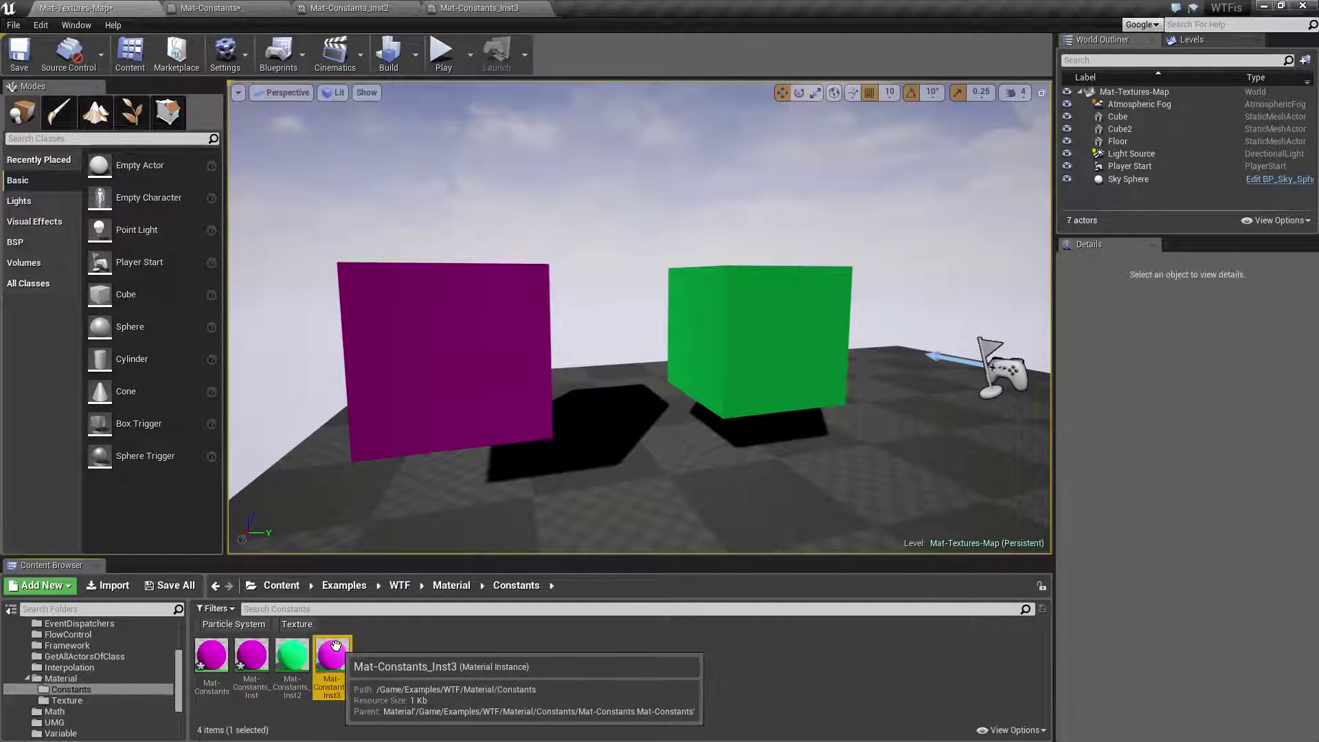
Create a child instance Mat-Constants_Inst3_Inst from Mat-Constants_Inst3 and open it.
right_click(336, 646)
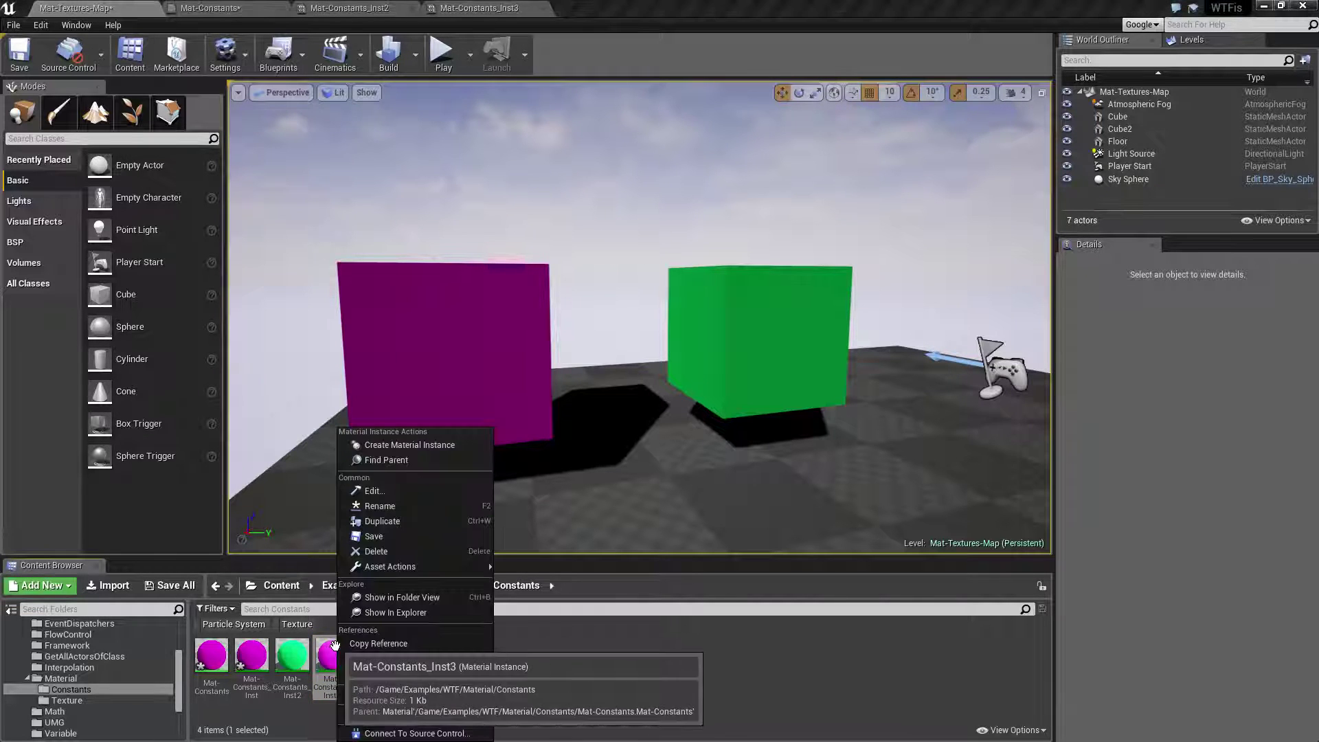
click(384, 447)
key(Return)
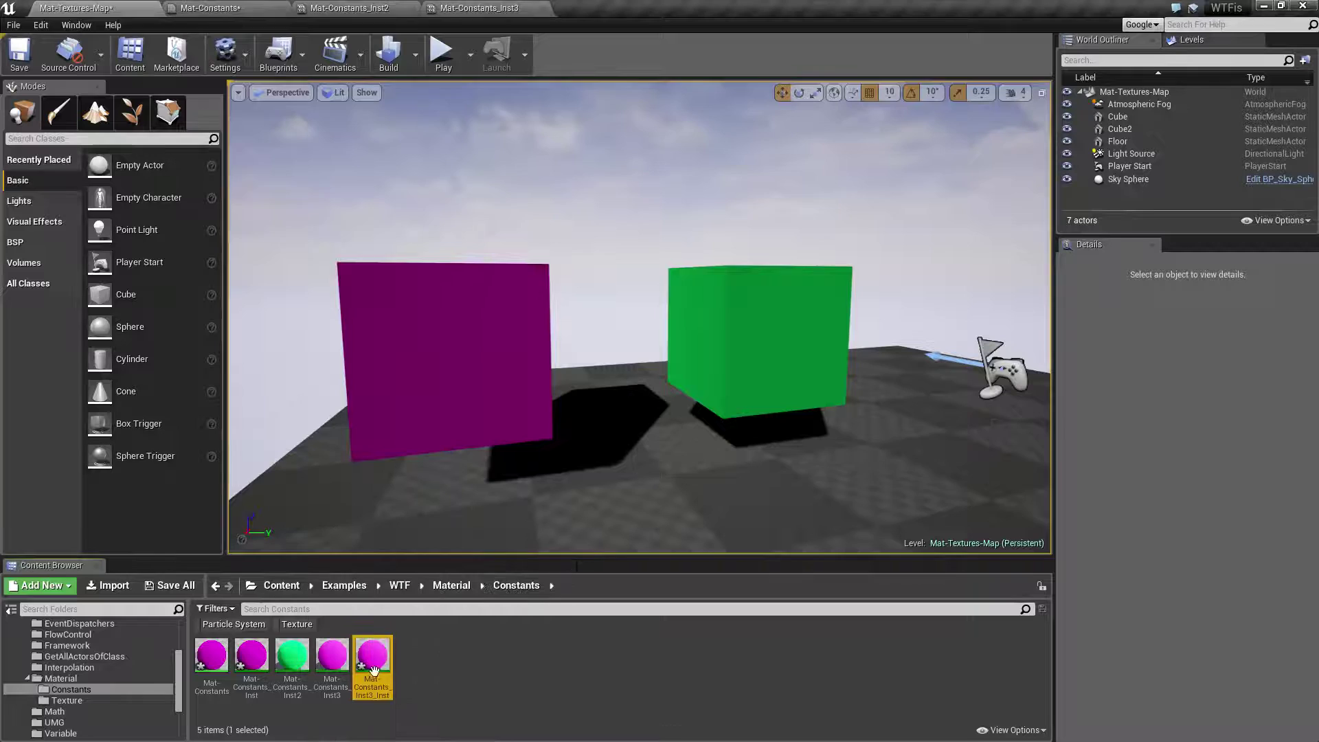
click(336, 658)
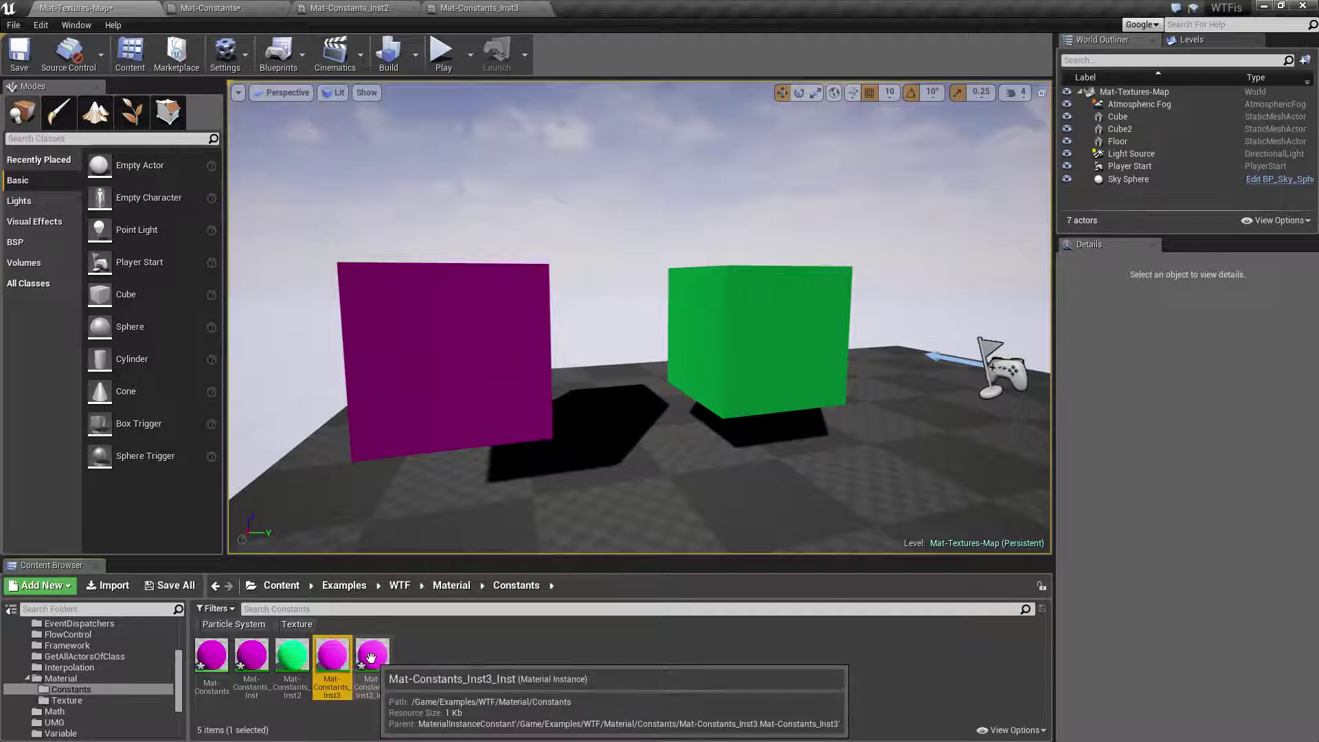
double_click(337, 656)
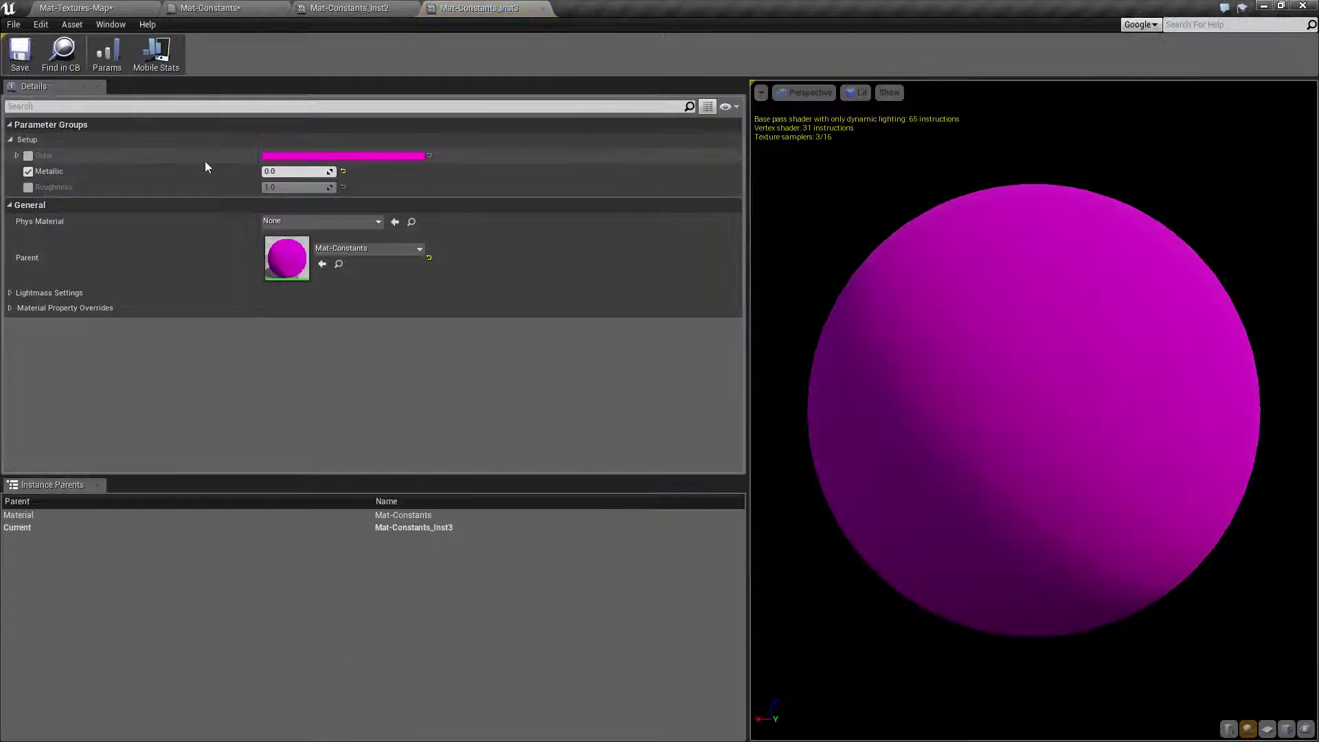
click(543, 9)
double_click(361, 653)
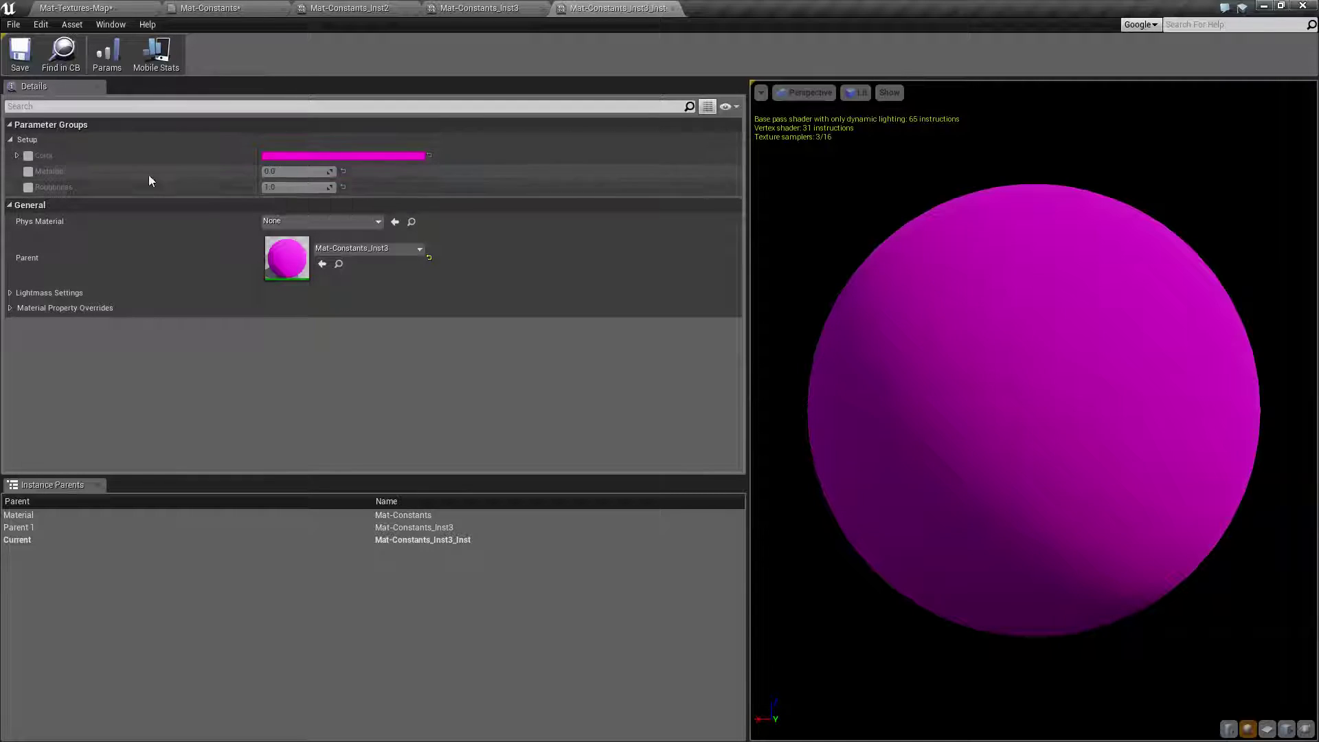
Override Roughness to 0.0 on Mat-Constants_Inst3_Inst for a glossy preview sphere.
click(27, 187)
click(310, 187)
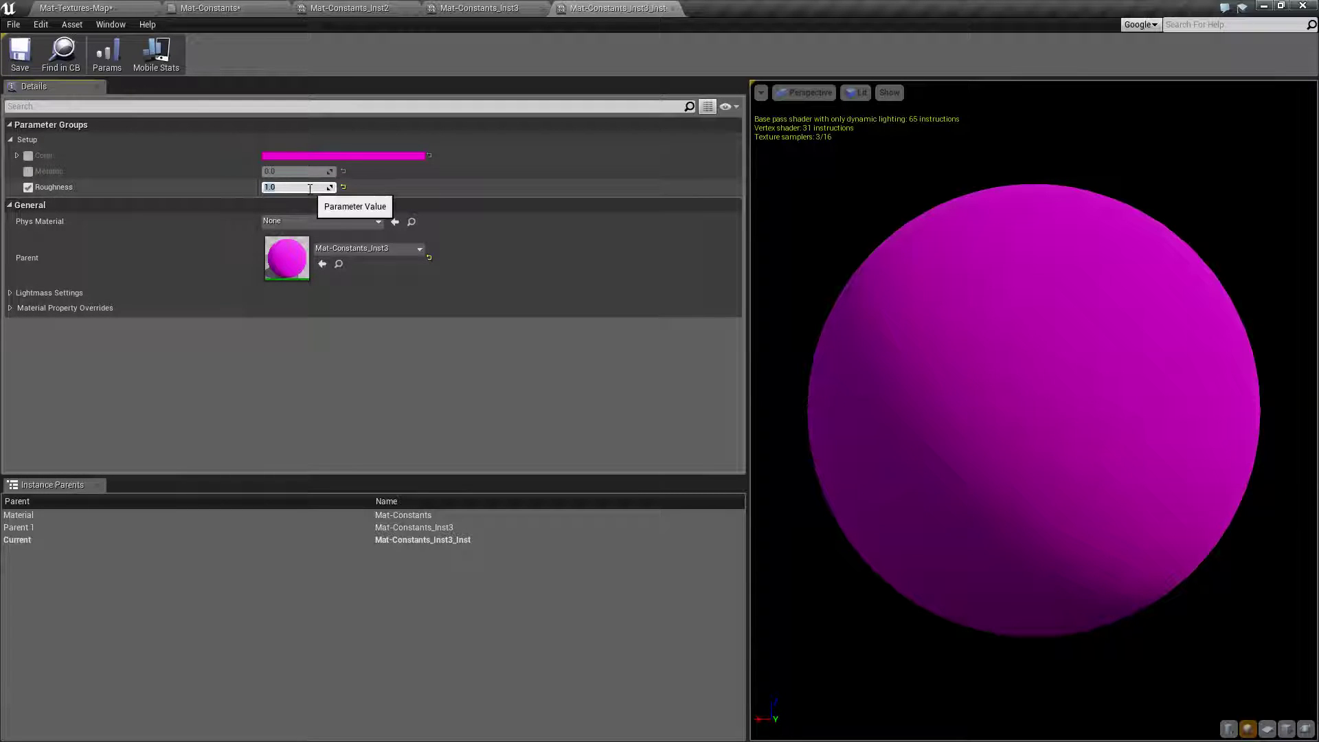
text(0)
key(Return)
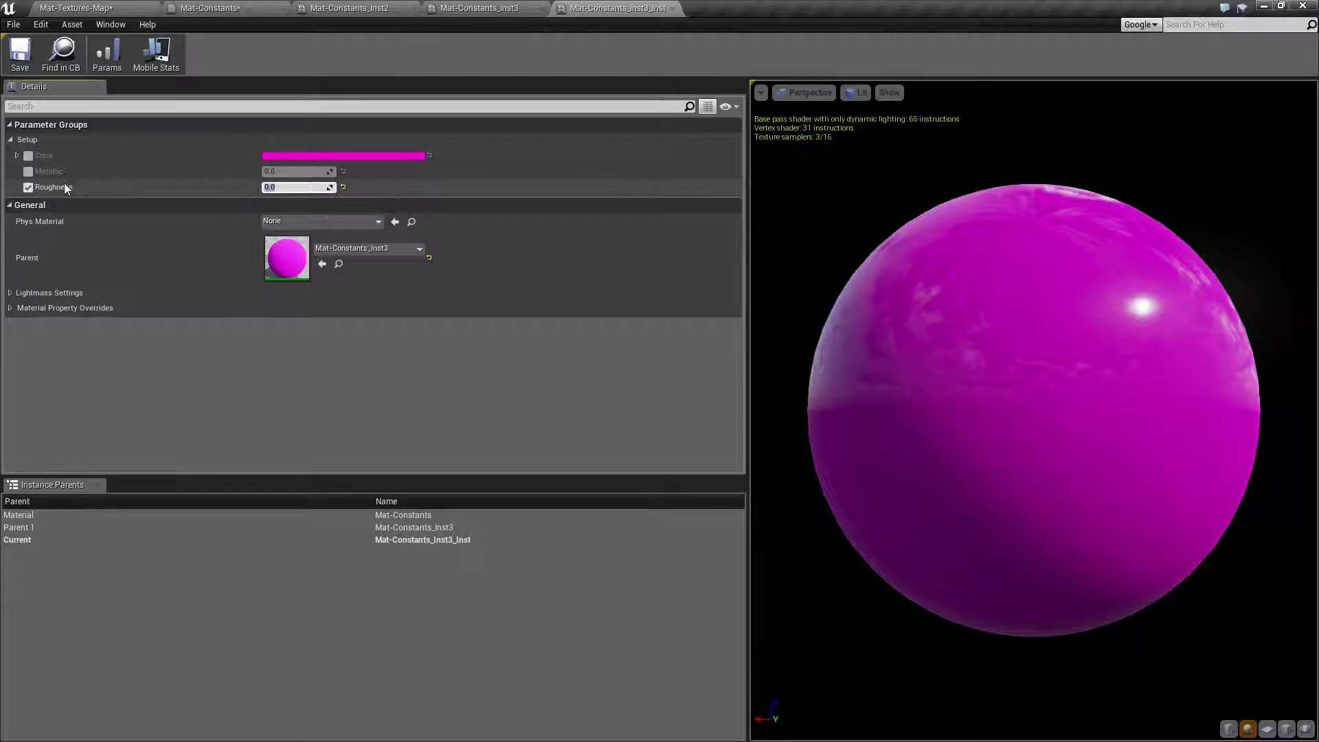
click(289, 186)
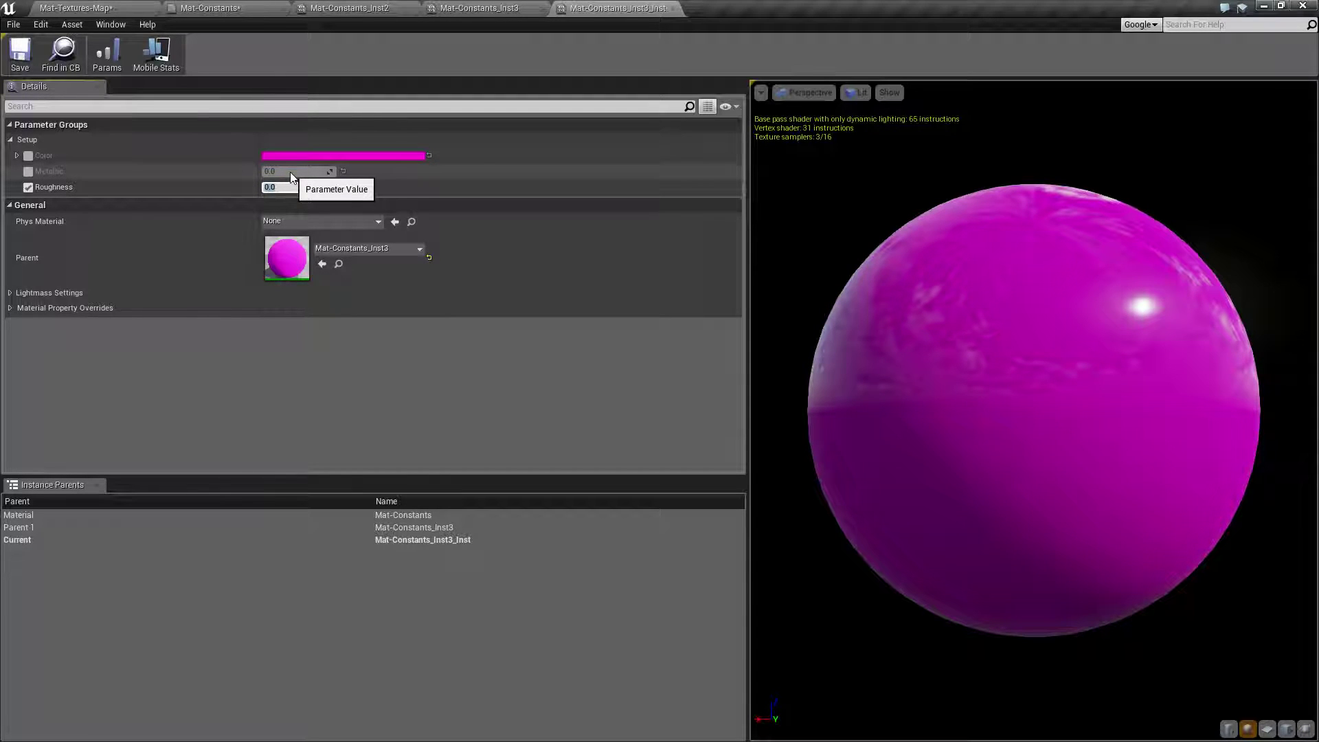
key(Return)
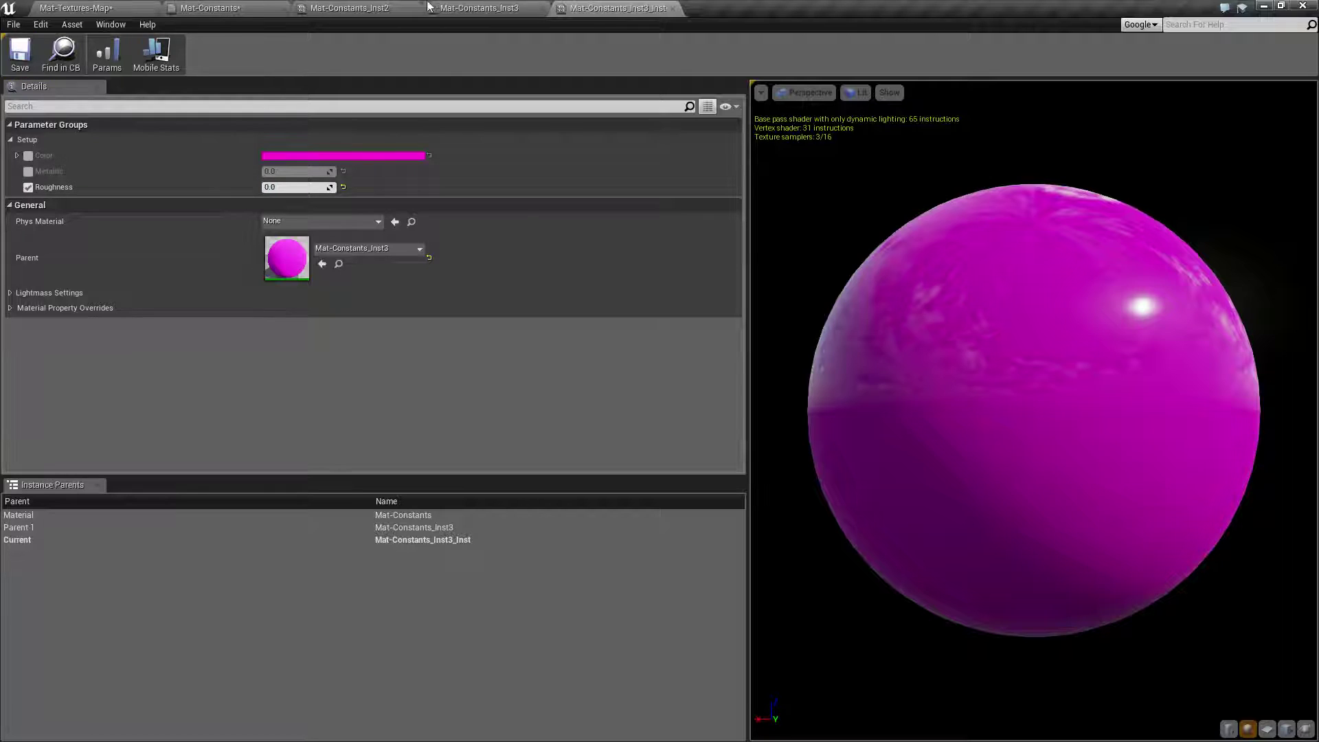
Re-enable the Metallic override on Mat-Constants_Inst3 and set it to 0.5.
click(433, 8)
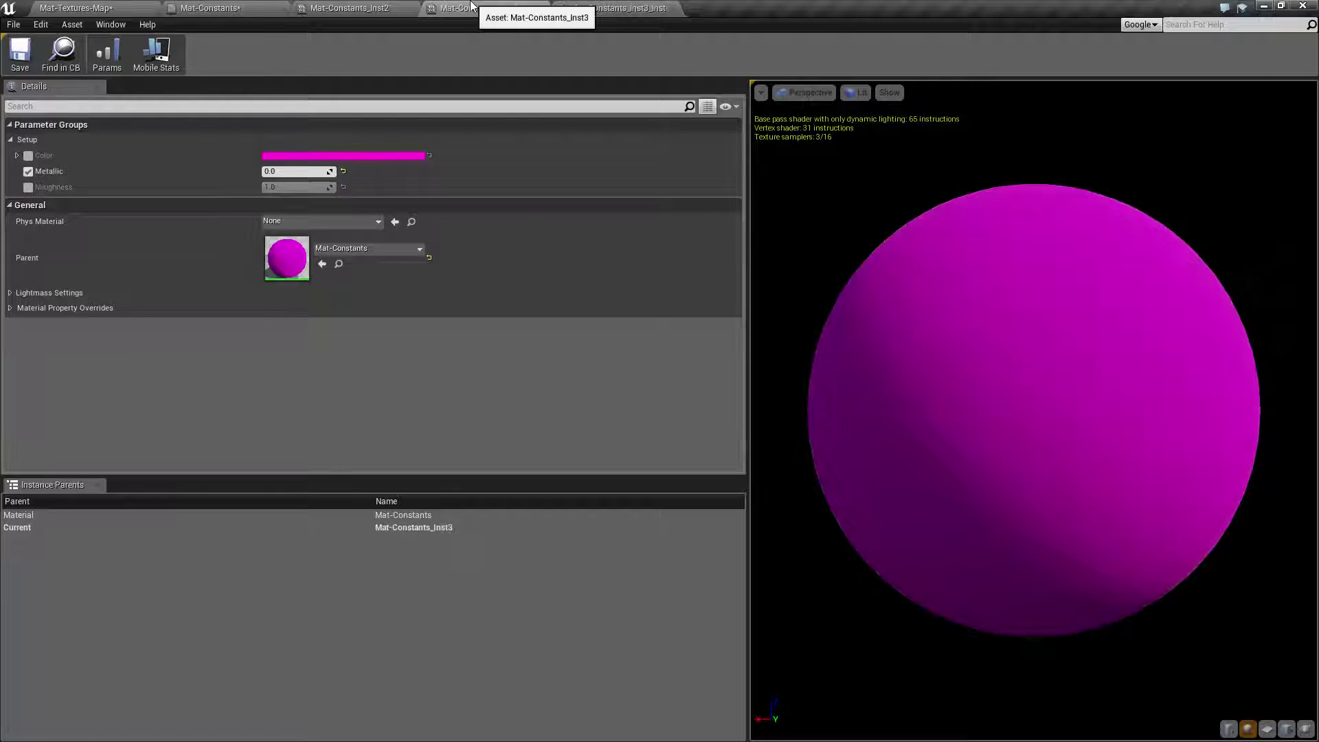
click(28, 171)
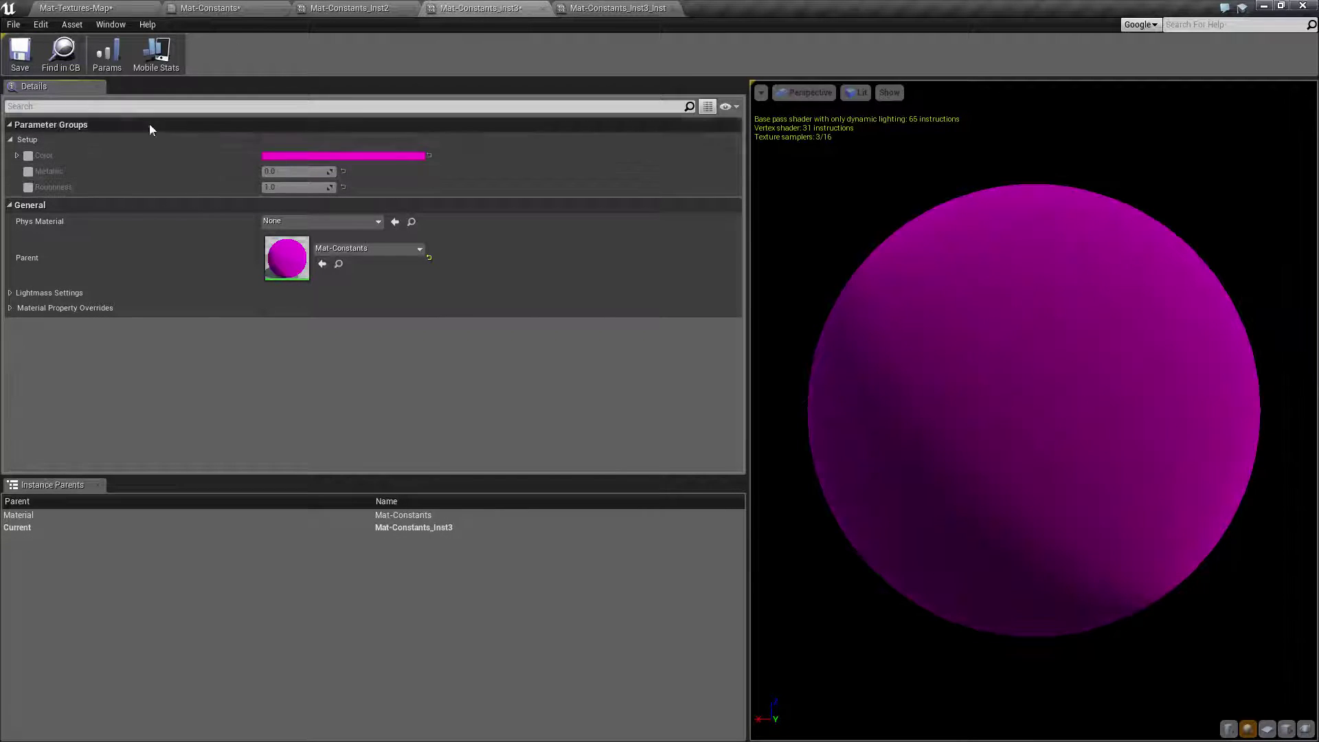
click(32, 172)
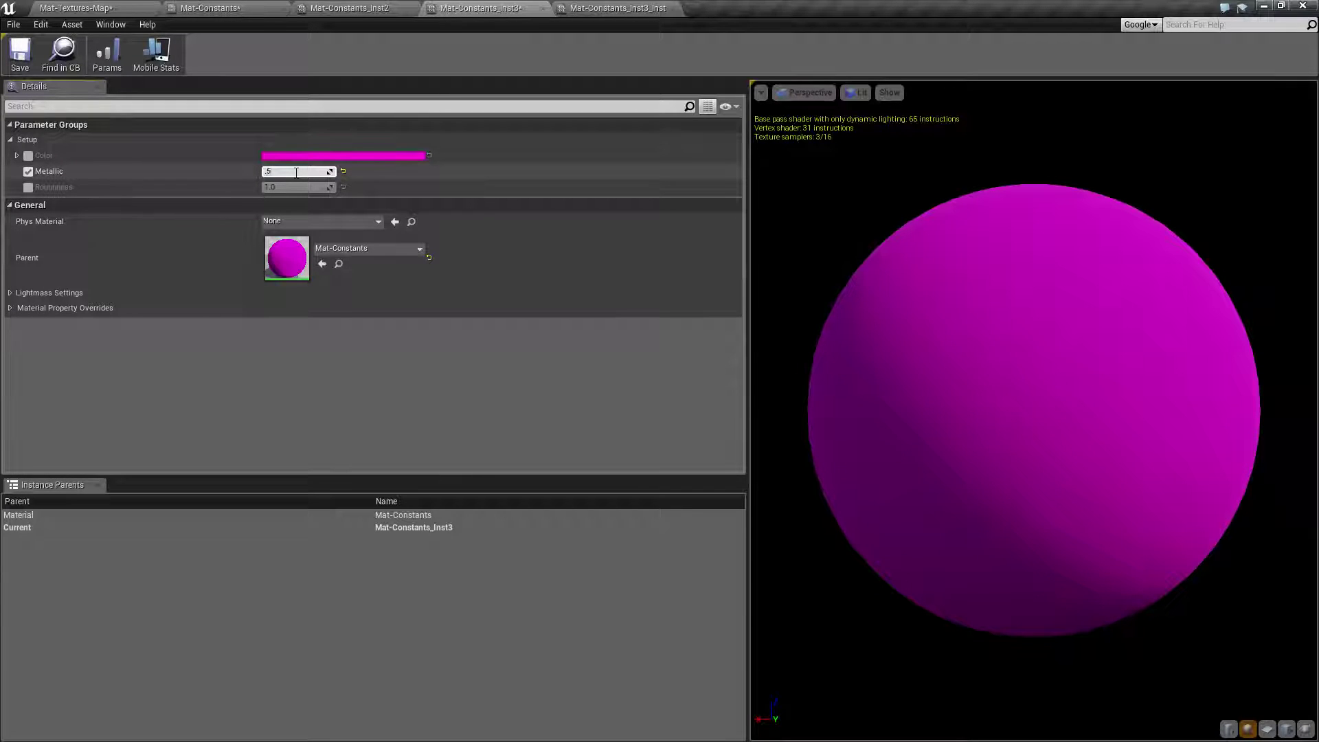
text(1)
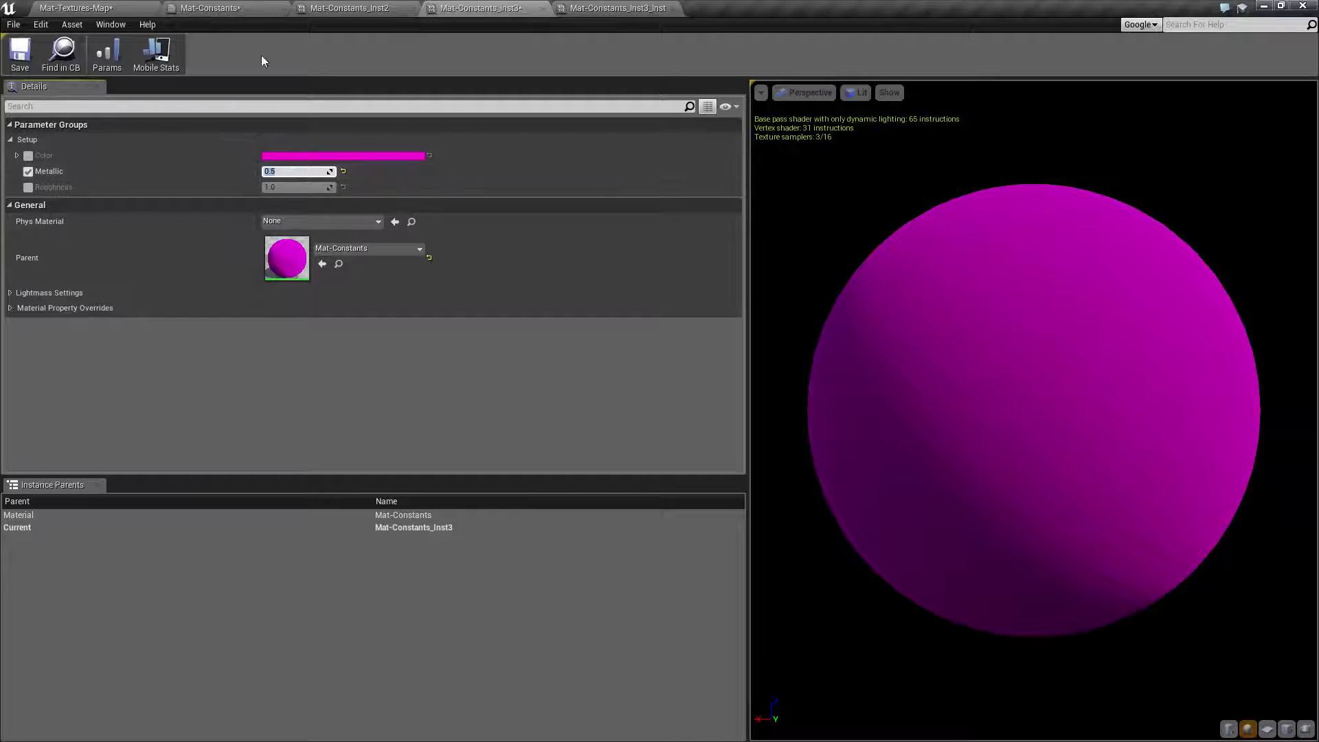
Close Mat-Constants_Inst3_Inst and reopen it from the Content Browser to see the inherited Metallic.
click(611, 9)
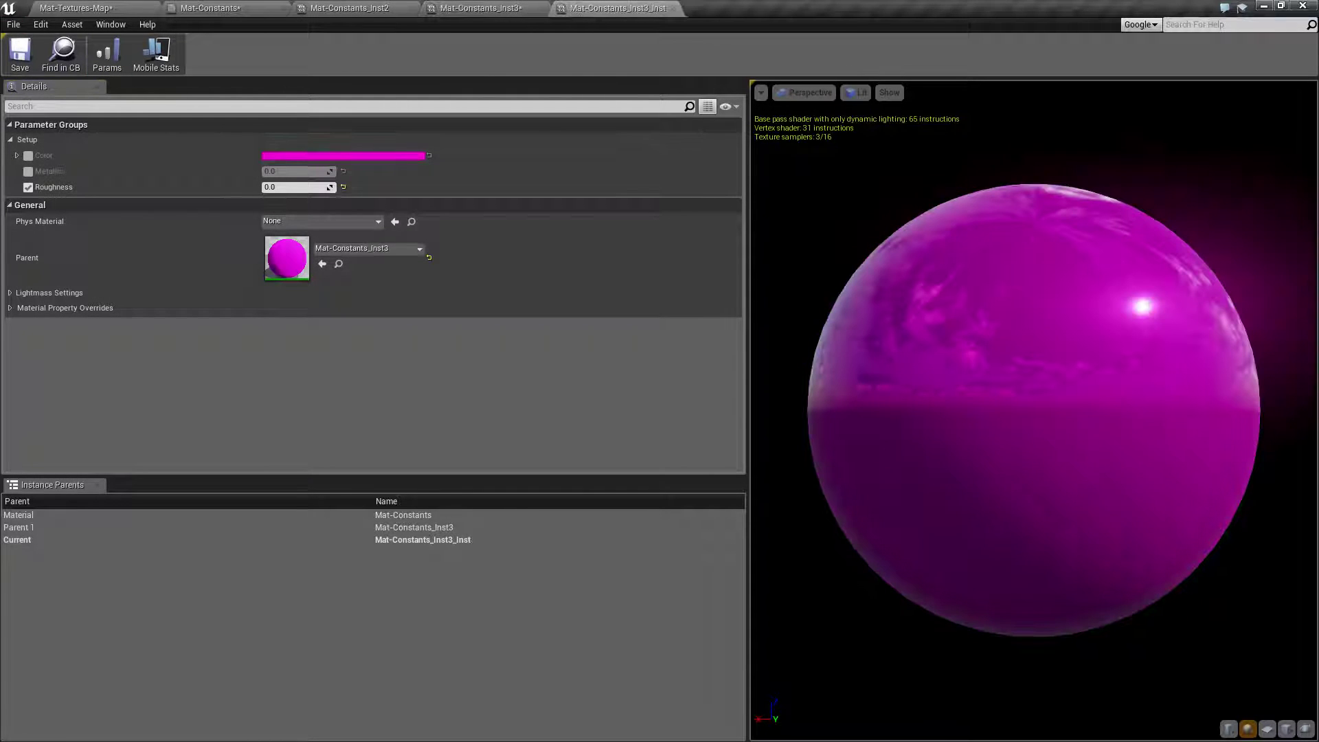
click(673, 9)
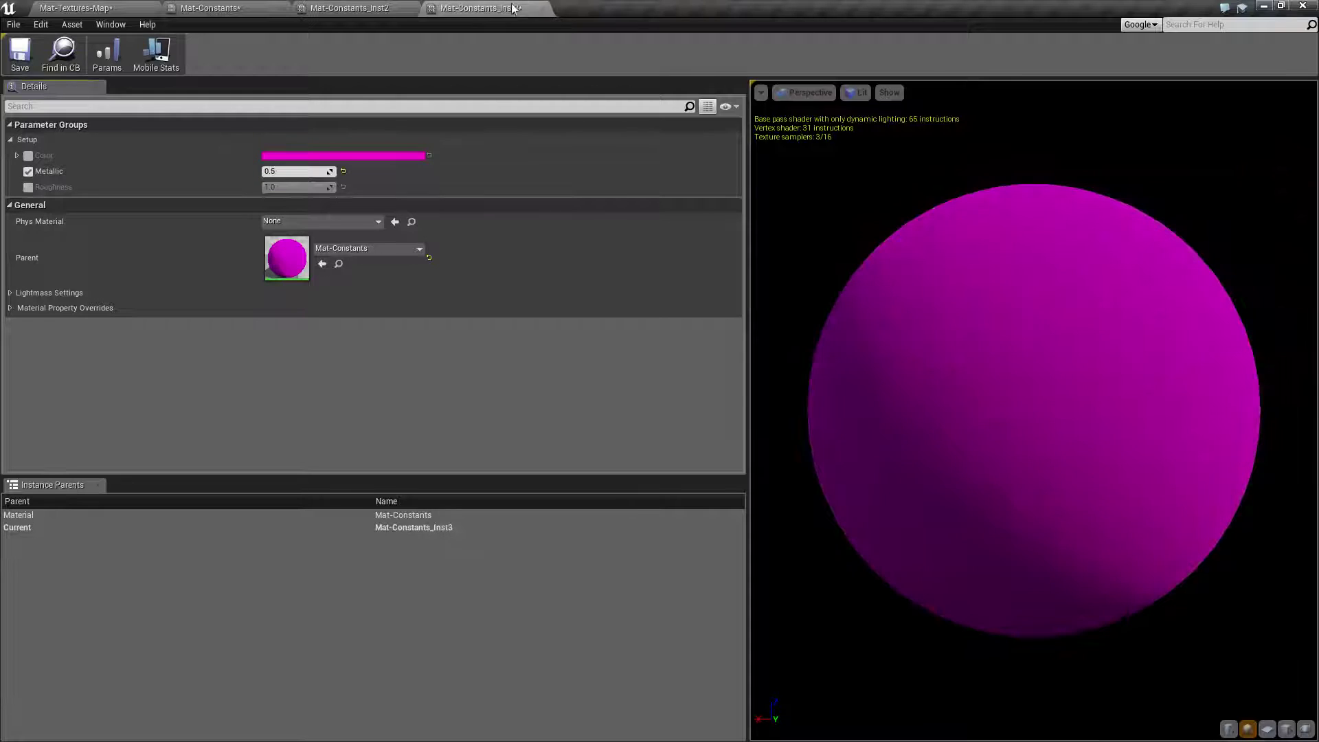
click(115, 6)
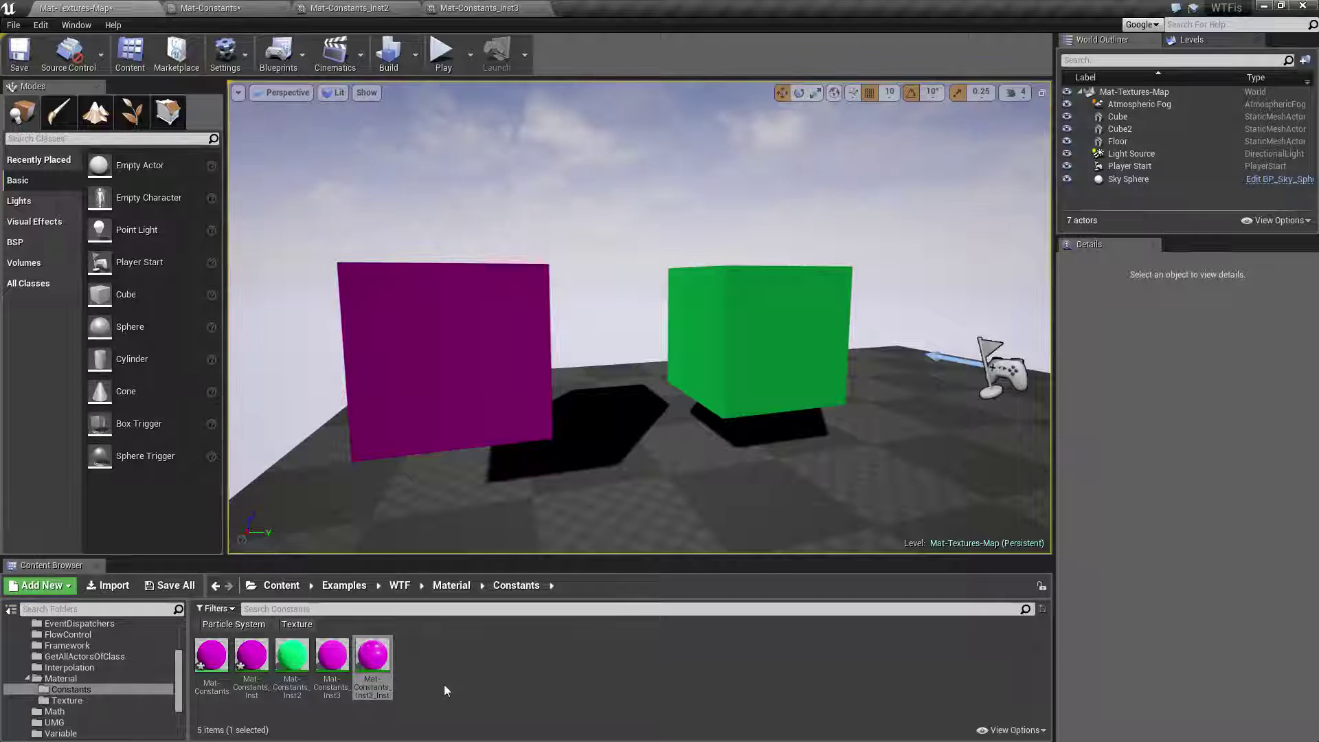
double_click(372, 649)
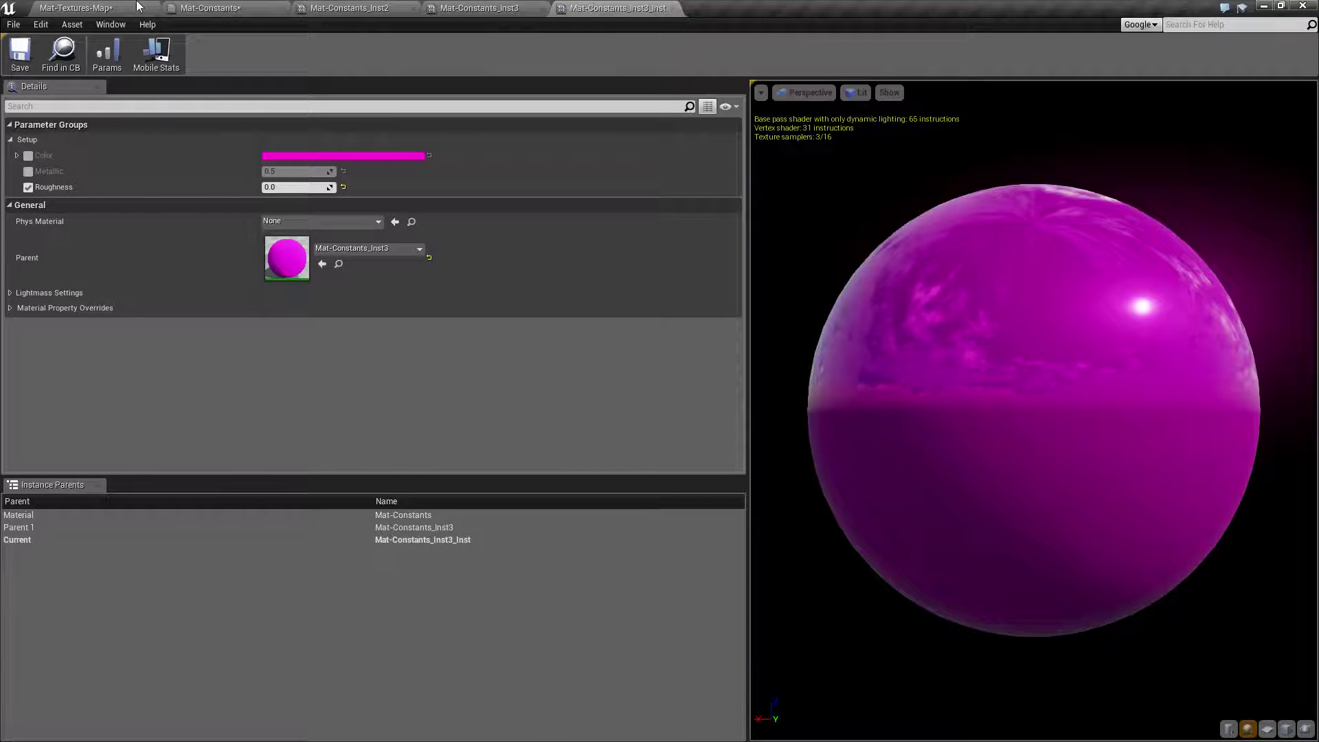
Return to the Mat-Constants graph and inspect the Color and Metallic parameter nodes.
click(137, 6)
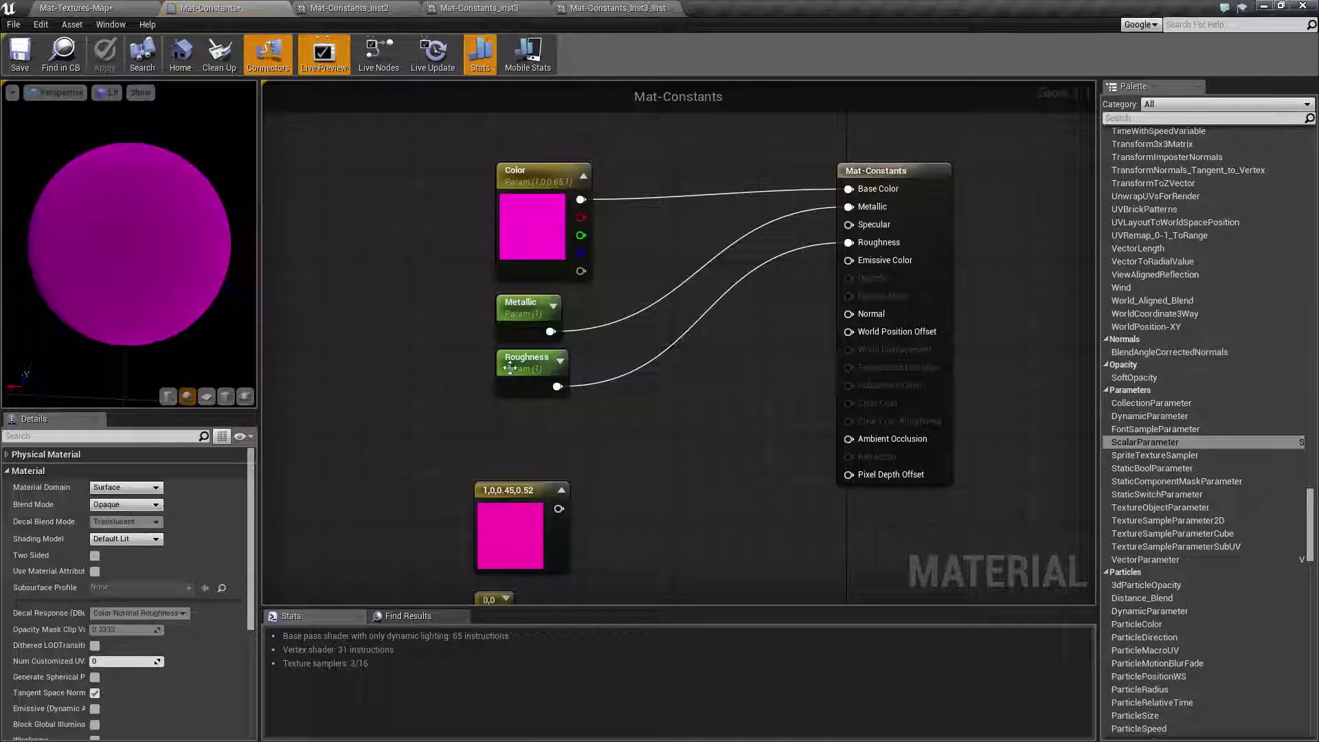
drag(485, 147, 677, 434)
click(677, 434)
right_drag(677, 434, 664, 466)
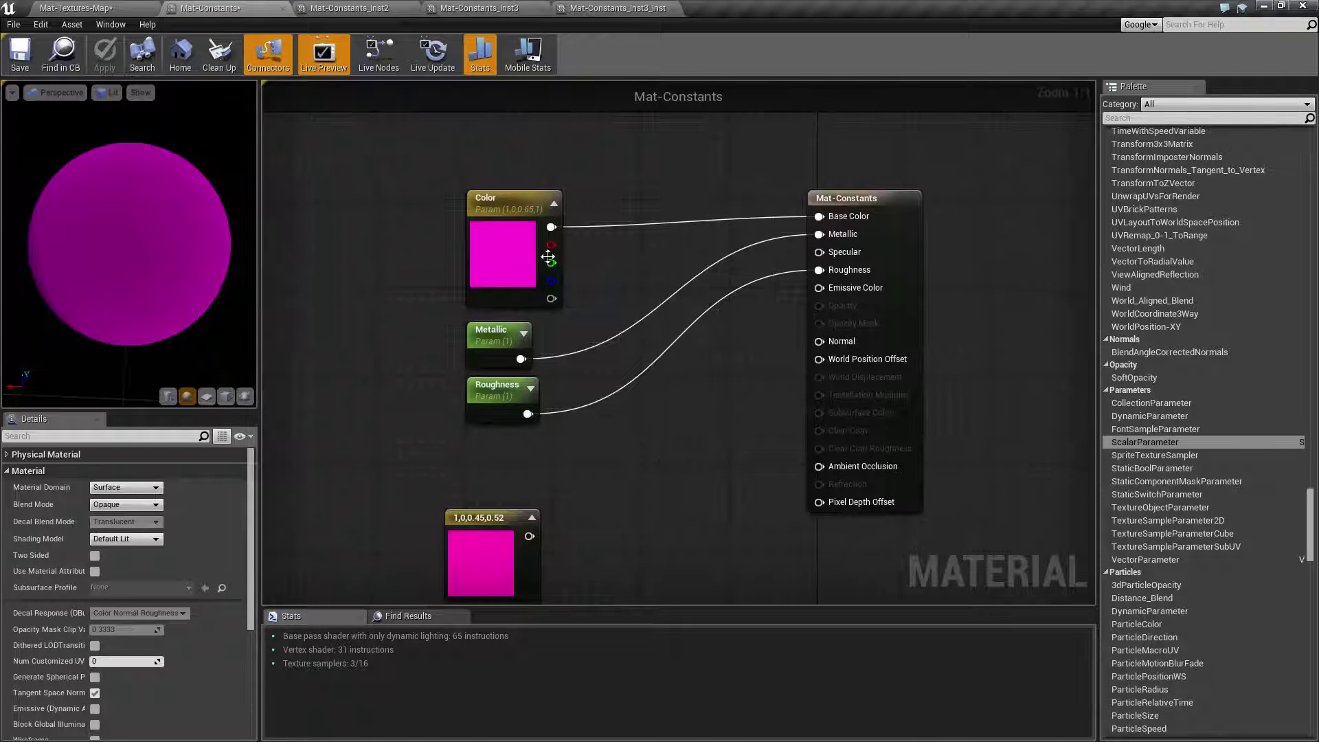
click(495, 207)
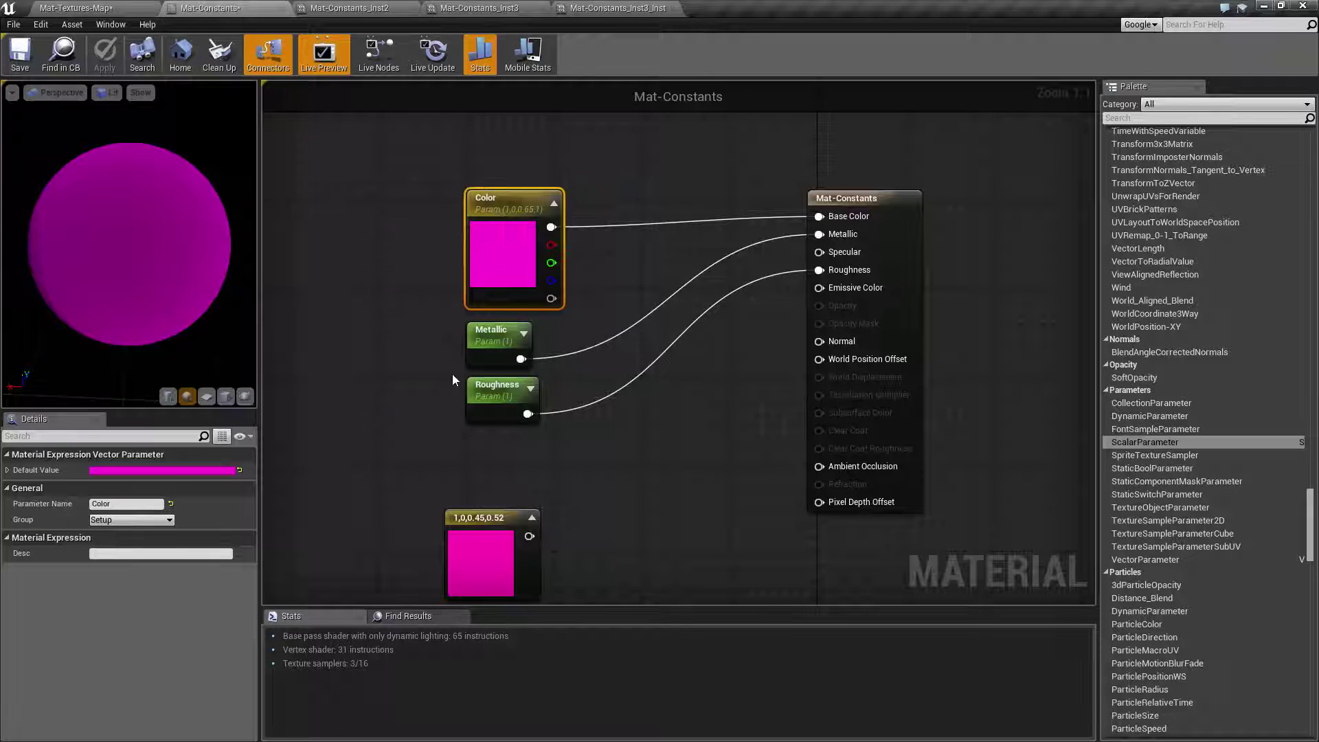
click(481, 334)
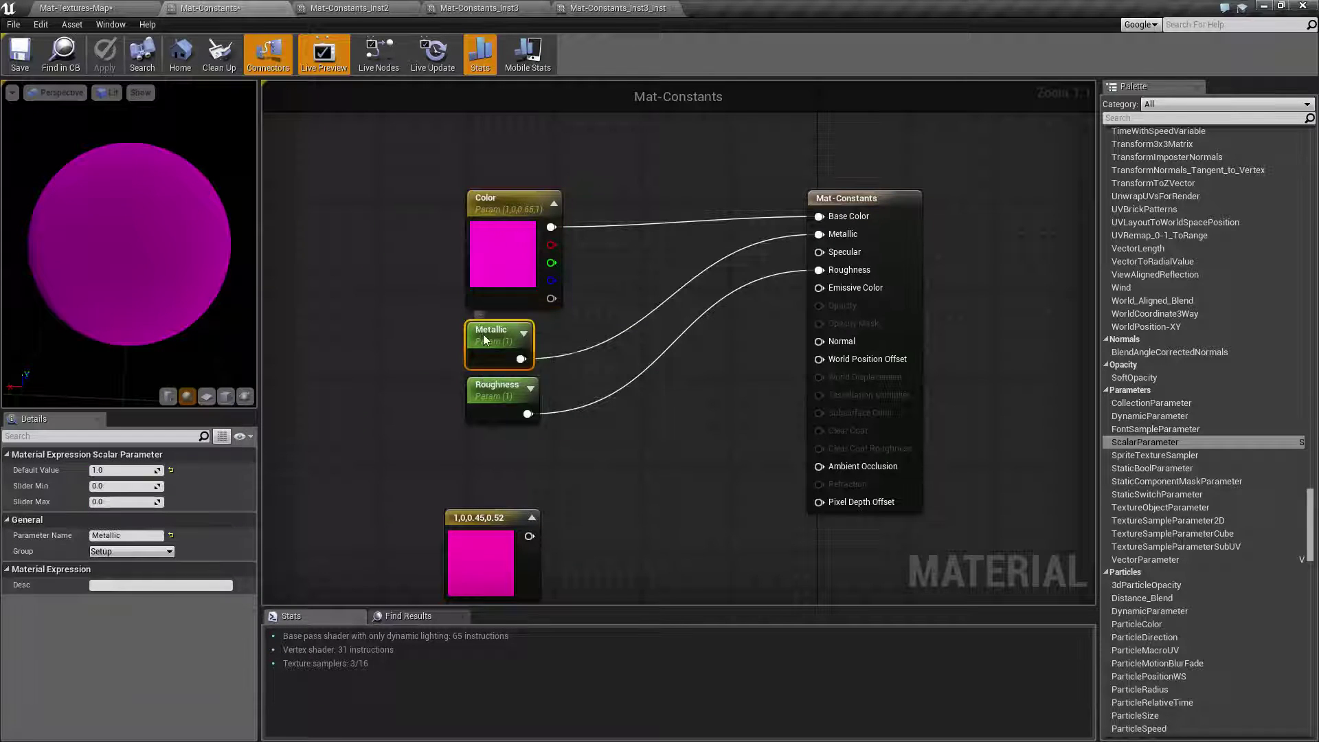
right_click(484, 334)
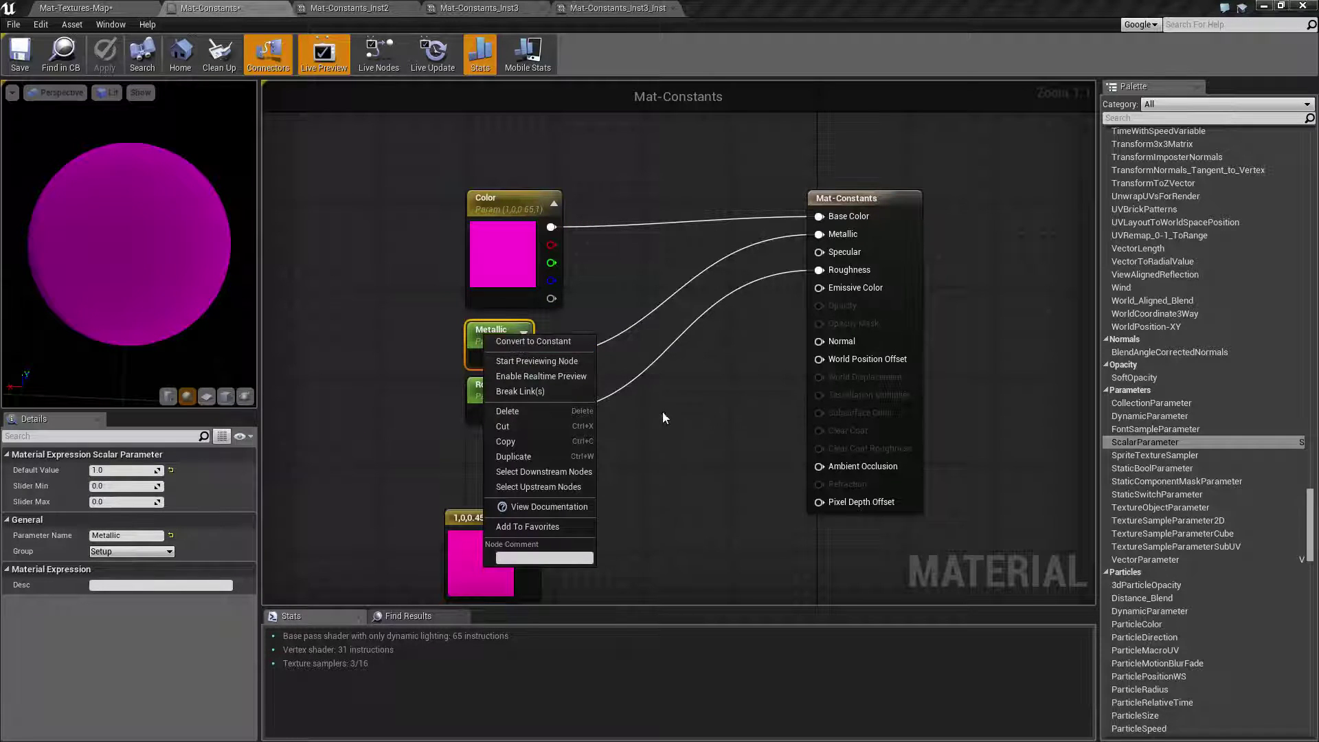
click(655, 431)
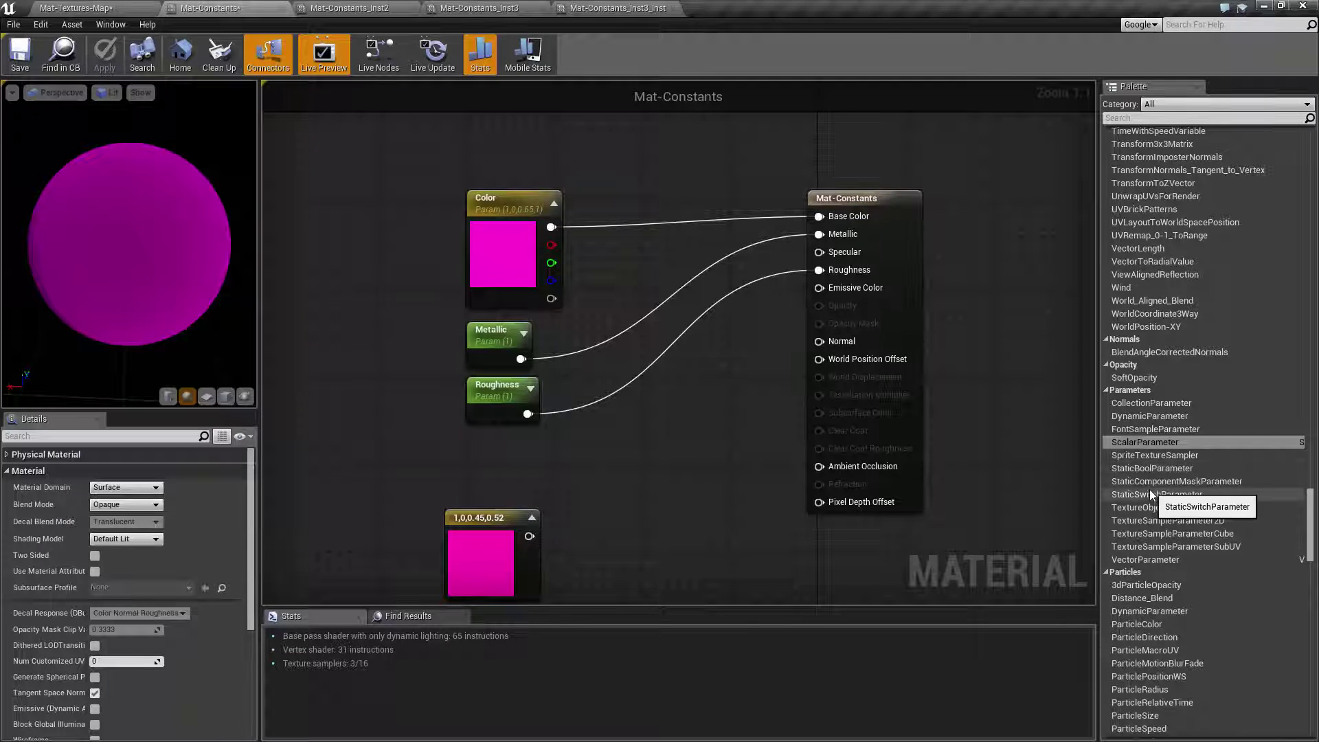
Add a StaticSwitchParameter node wired into Roughness, with Metallic feeding its True input.
right_drag(625, 508, 831, 501)
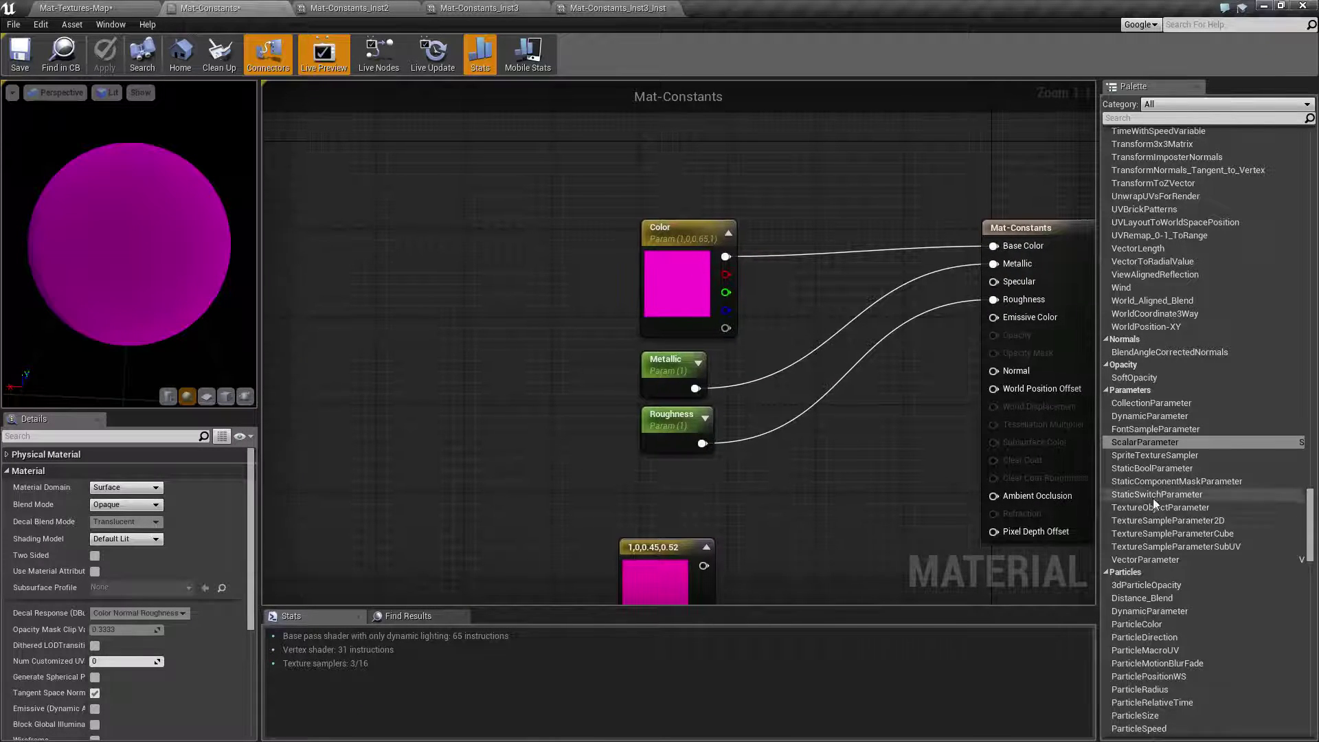
drag(1153, 499, 811, 447)
drag(670, 419, 549, 440)
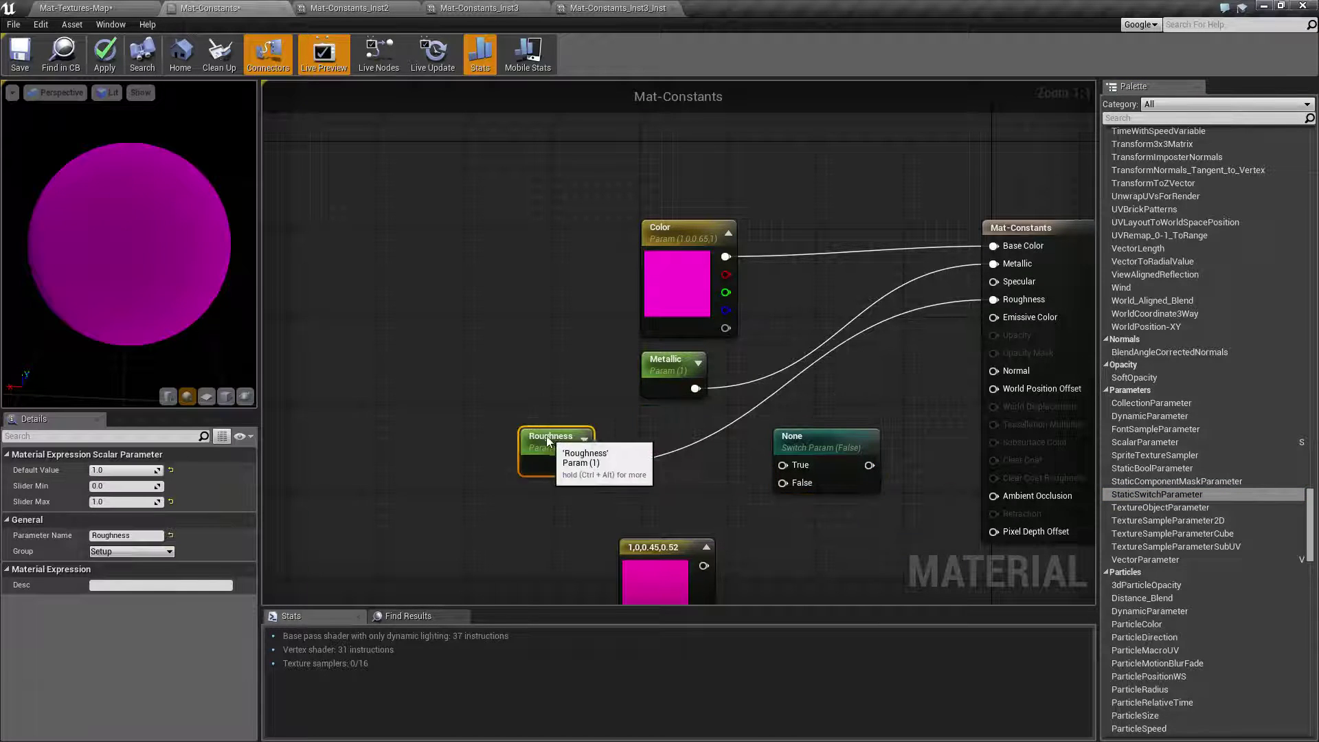
drag(671, 354, 550, 343)
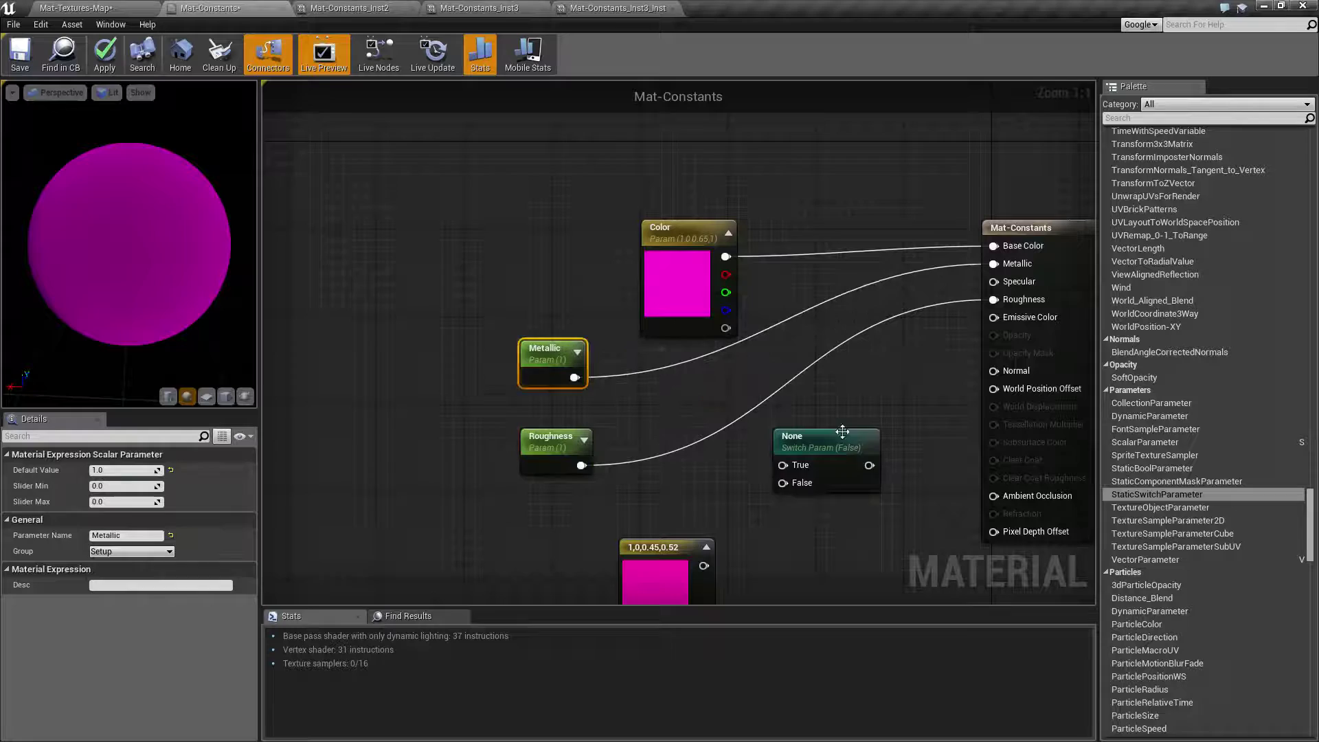
drag(842, 432, 994, 299)
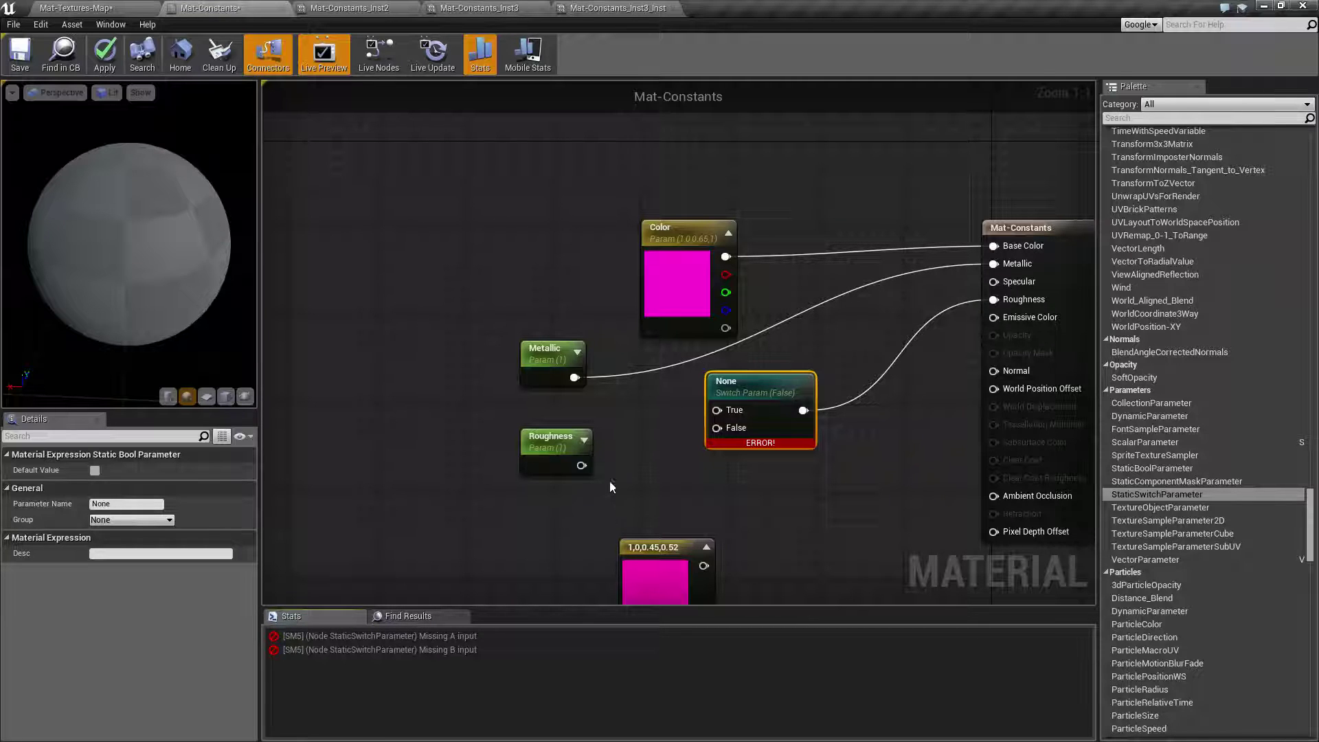
drag(574, 378, 735, 412)
Feed constant 1 into the switch's True input and constant 0 into False, then apply.
click(549, 440)
drag(549, 464, 536, 496)
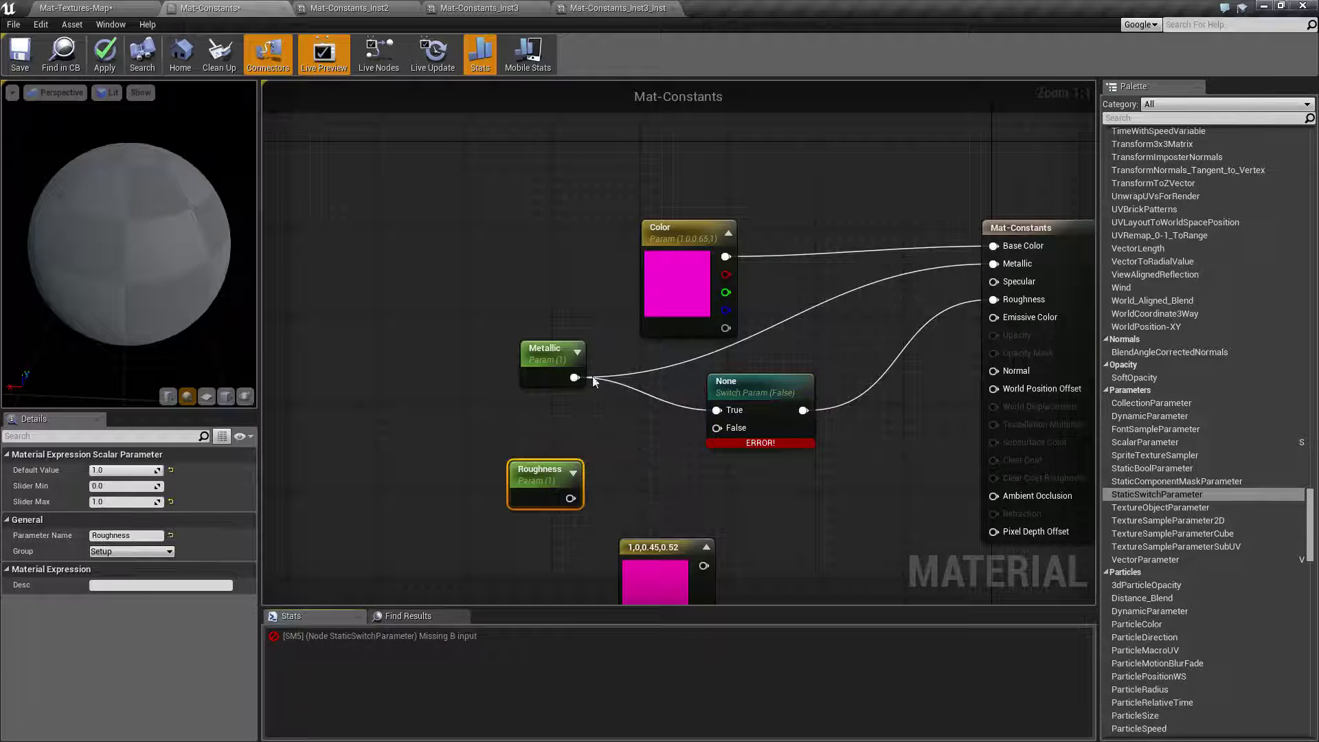
alt+click(993, 263)
drag(549, 365, 559, 386)
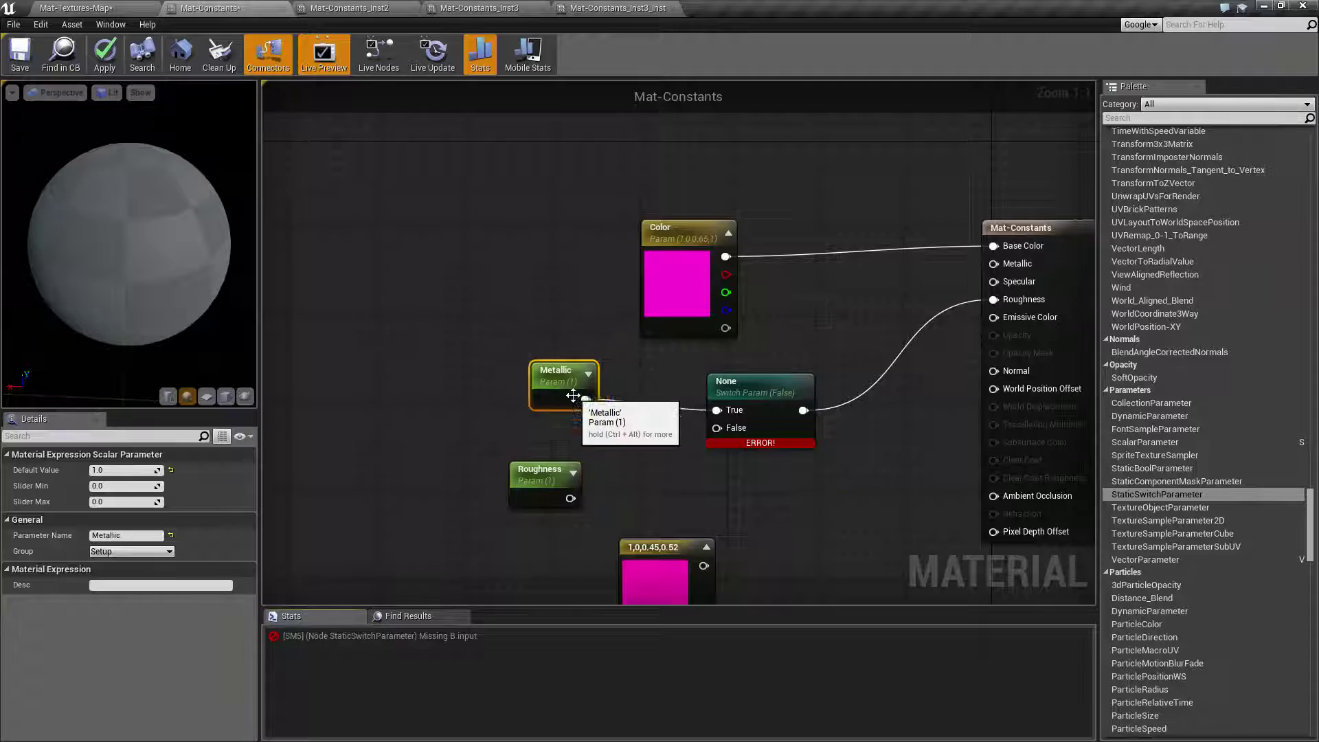
right_click(560, 386)
click(579, 393)
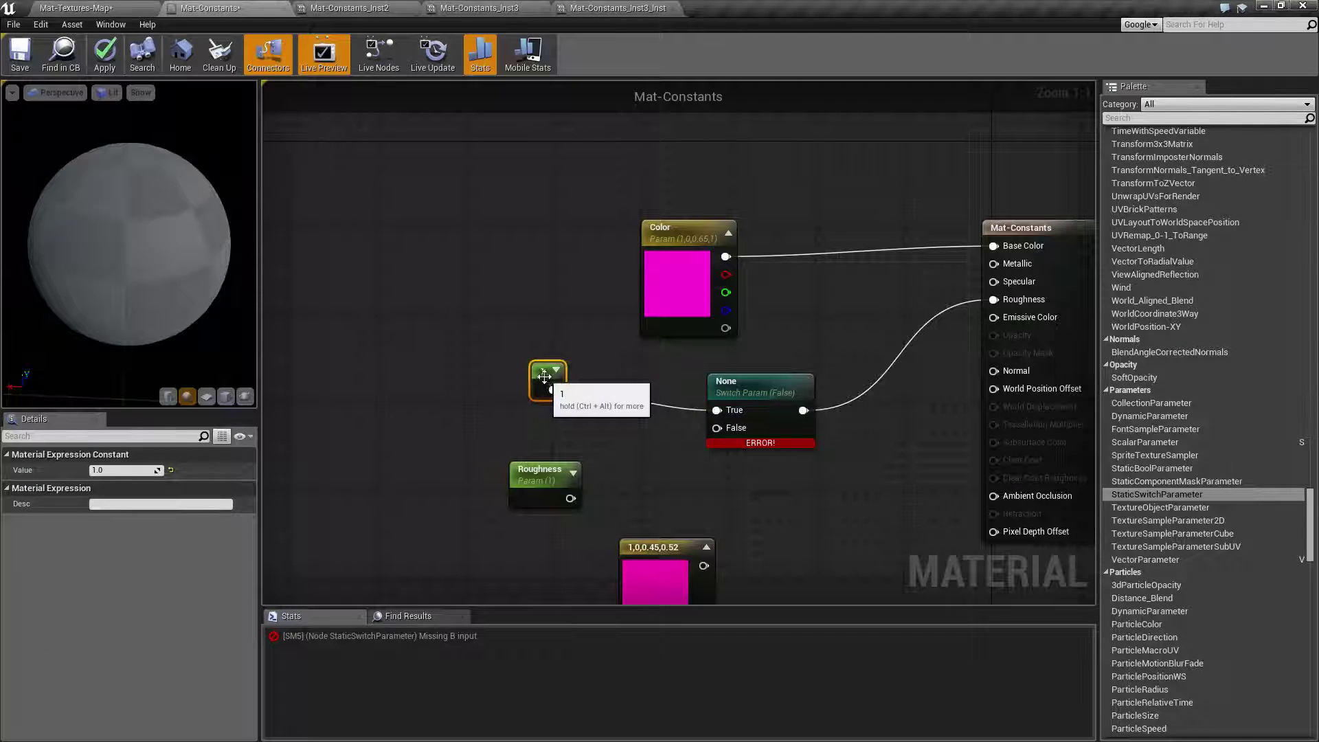
click(550, 395)
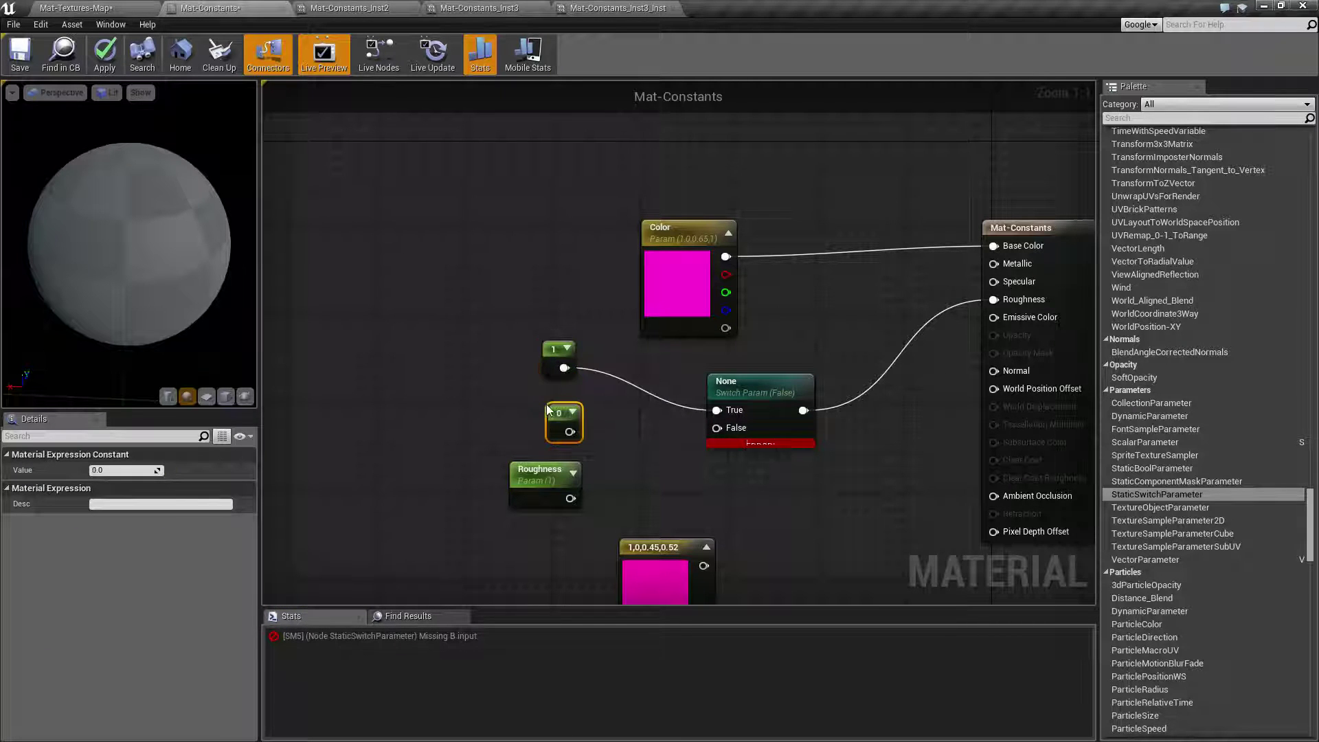
drag(568, 431, 733, 429)
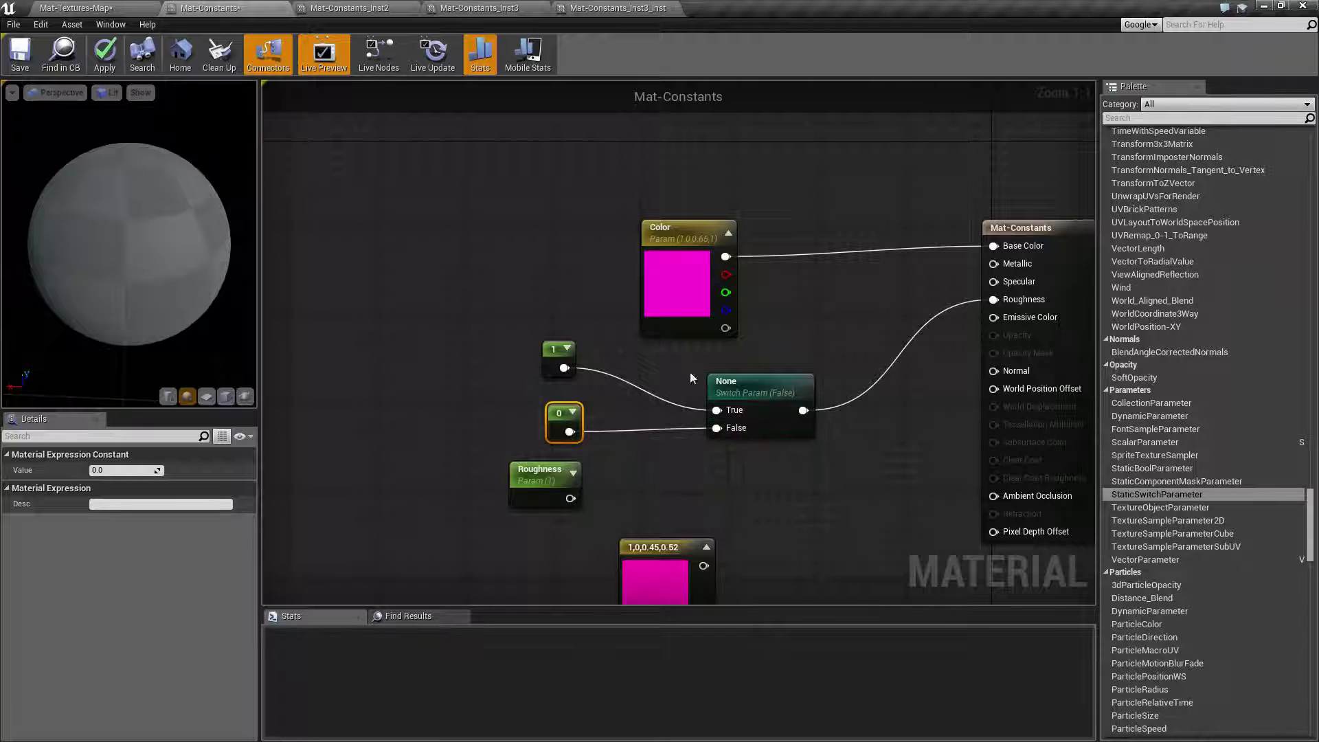
click(113, 63)
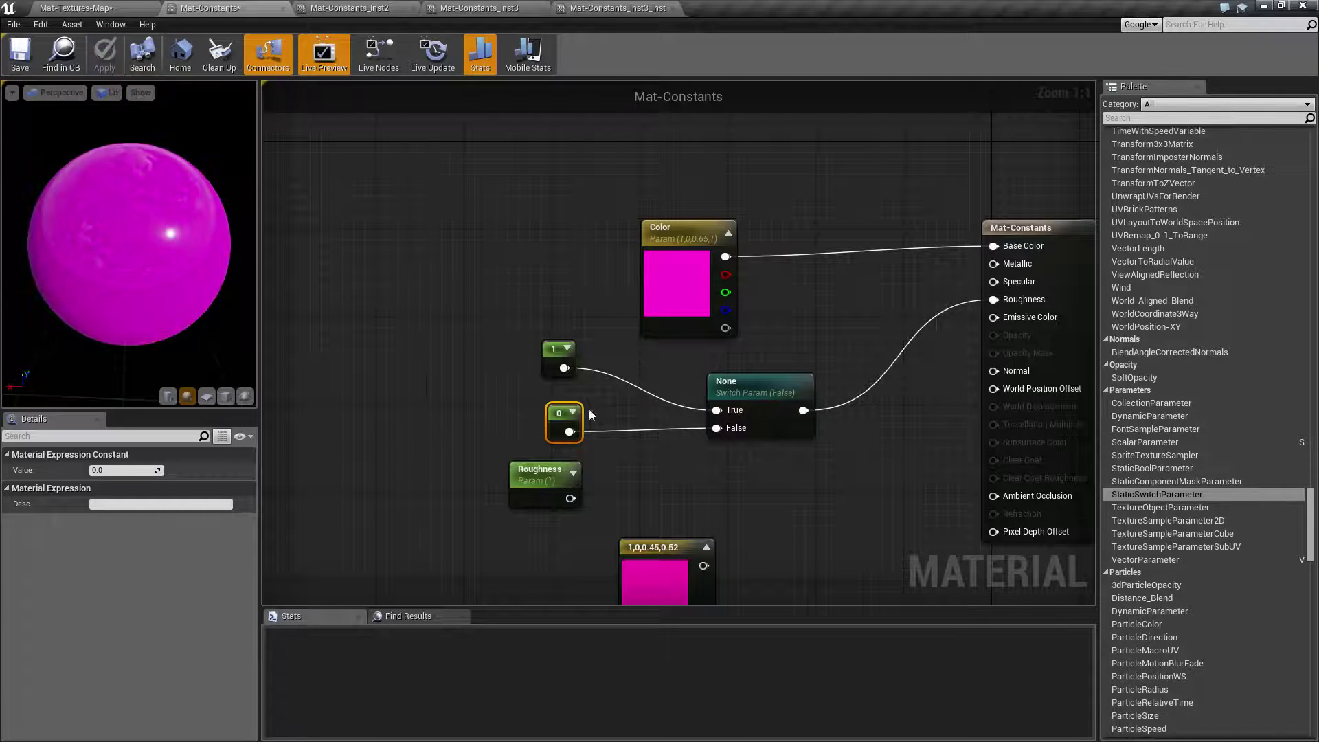
click(756, 391)
drag(562, 348, 716, 410)
click(759, 390)
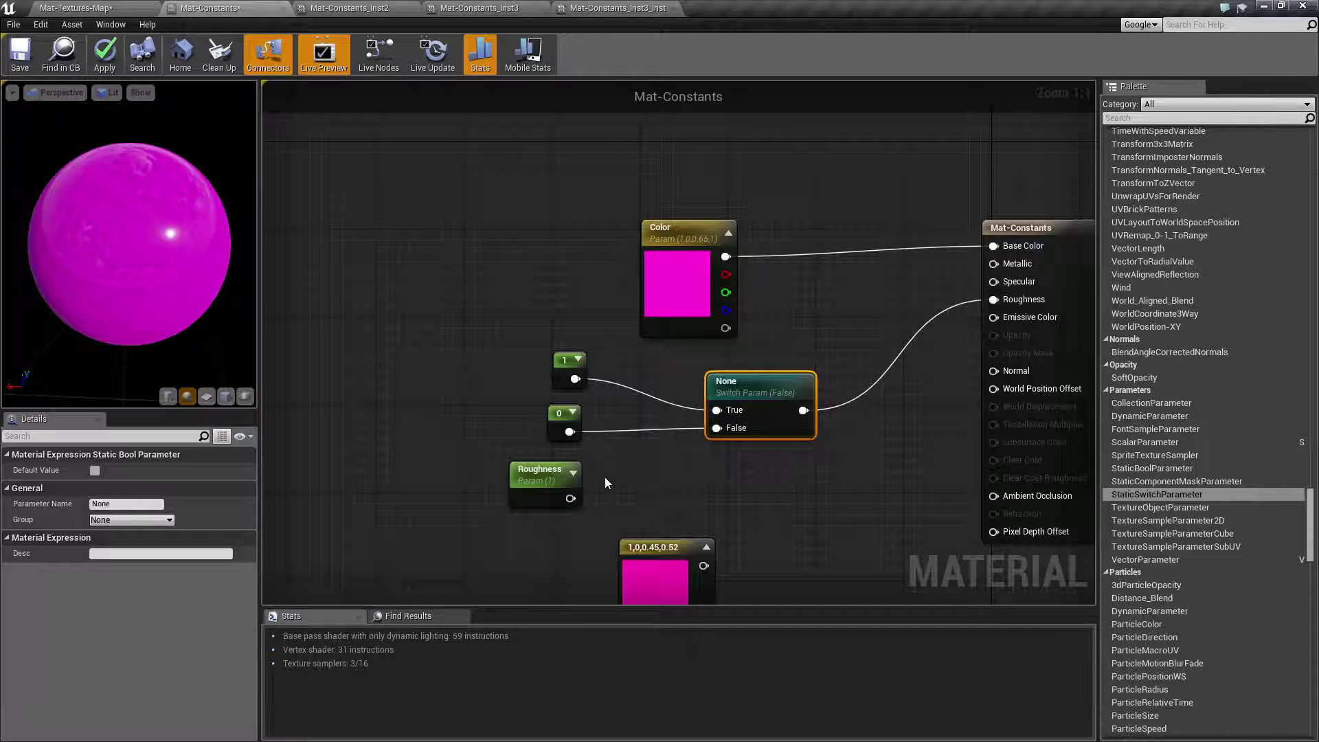
Apply the material and name the static switch parameter IsRough.
click(104, 53)
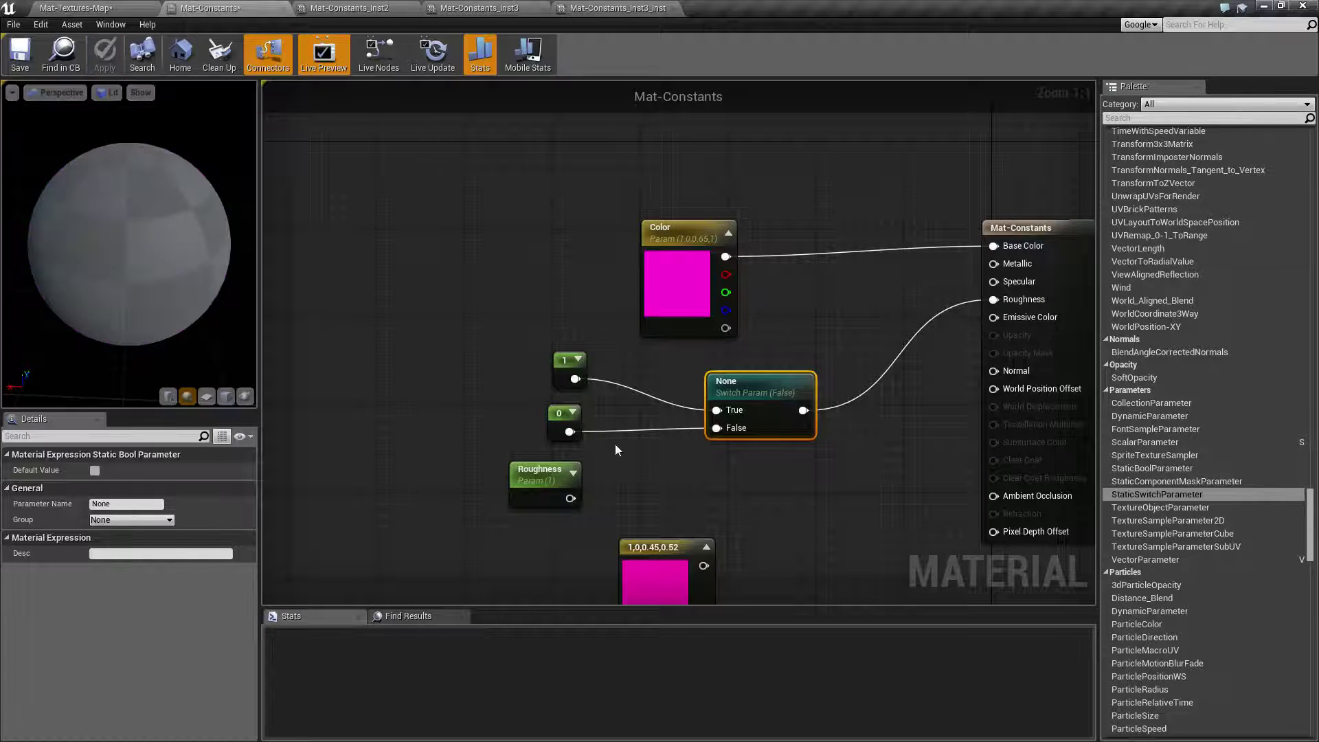
click(75, 7)
click(260, 662)
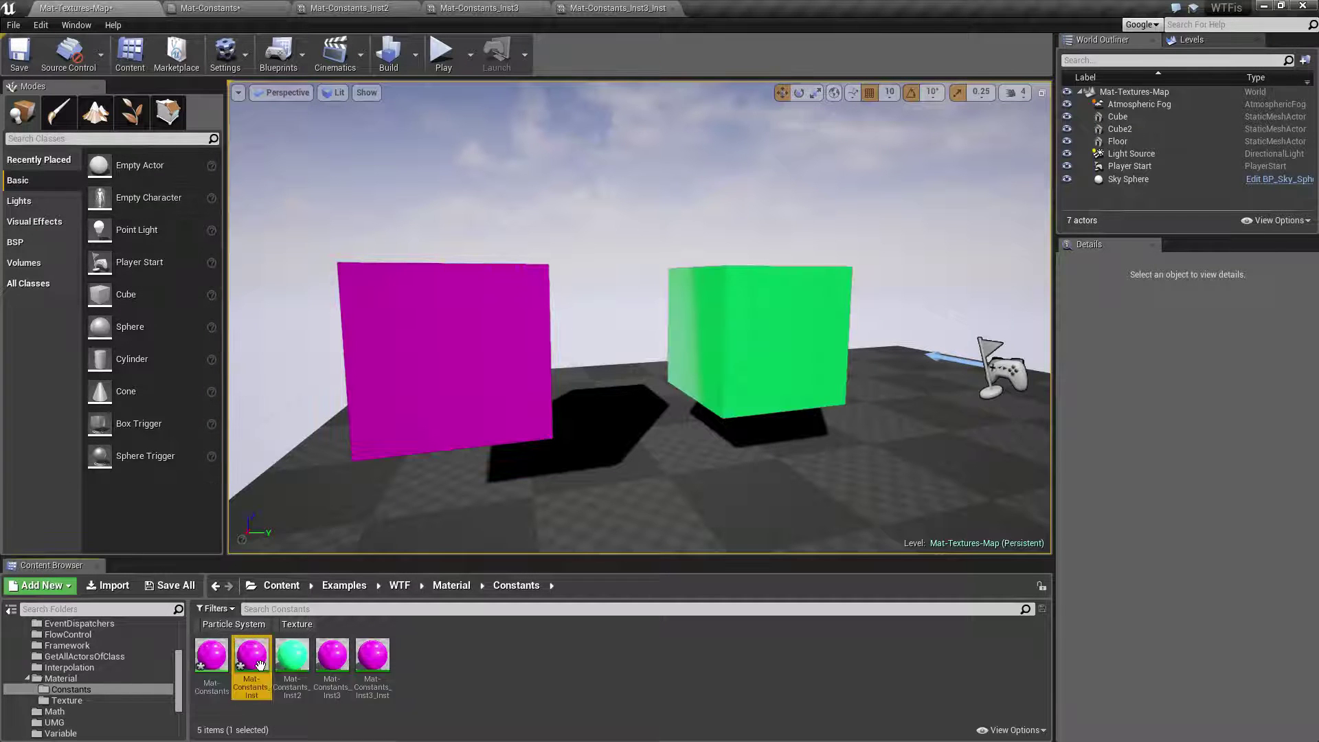
double_click(260, 663)
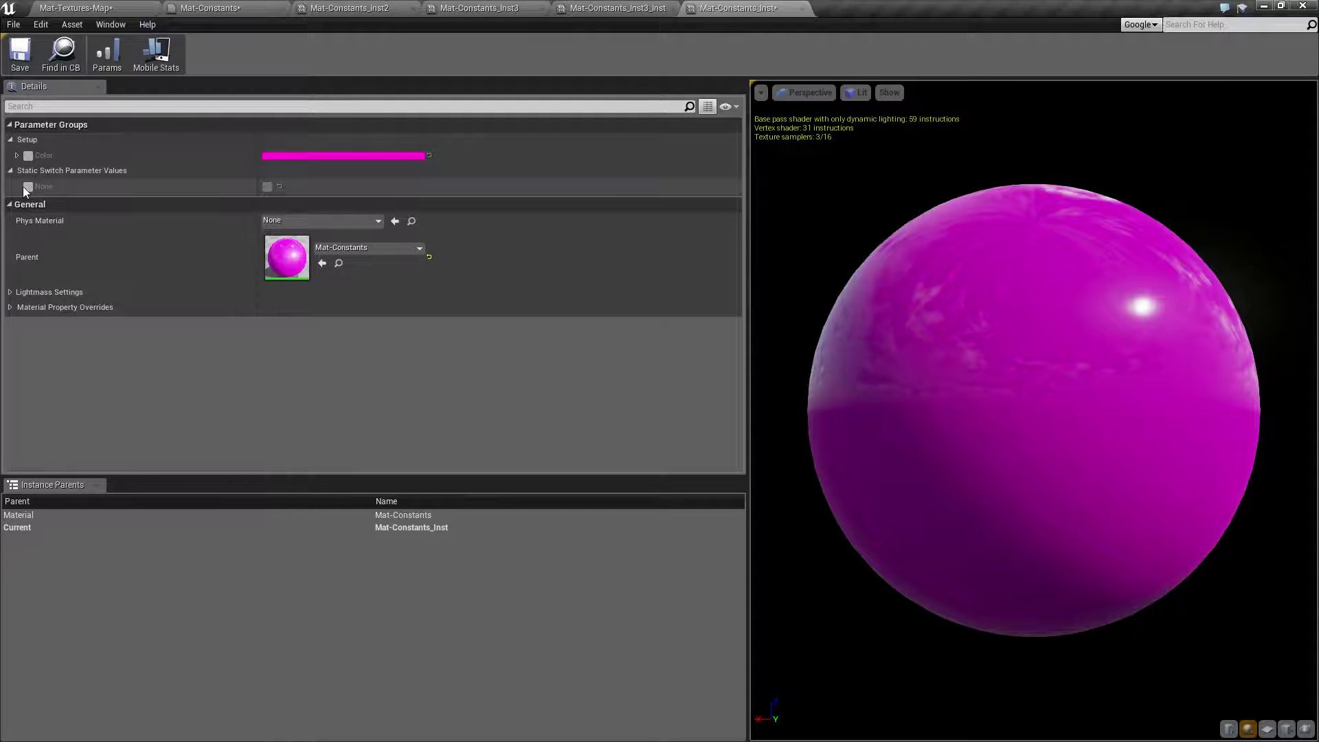
click(206, 7)
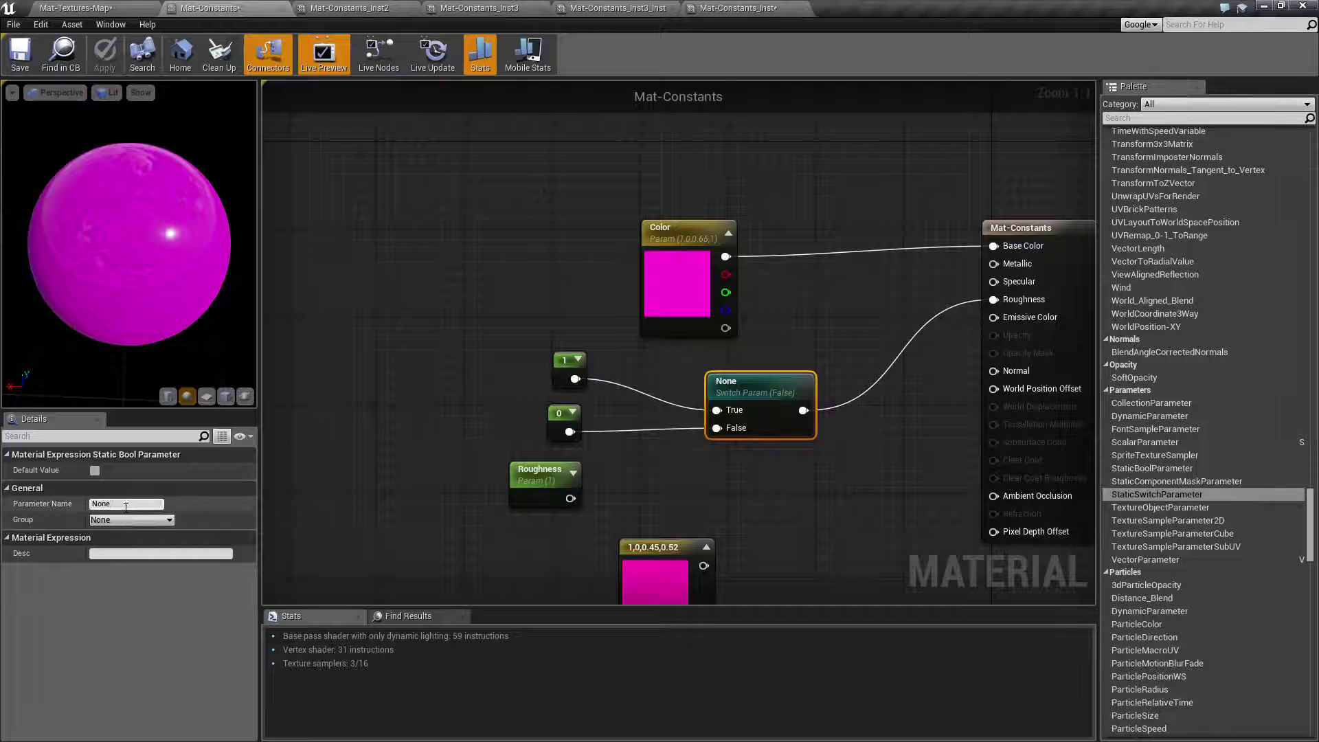
click(126, 506)
text(SRough)
key(Return)
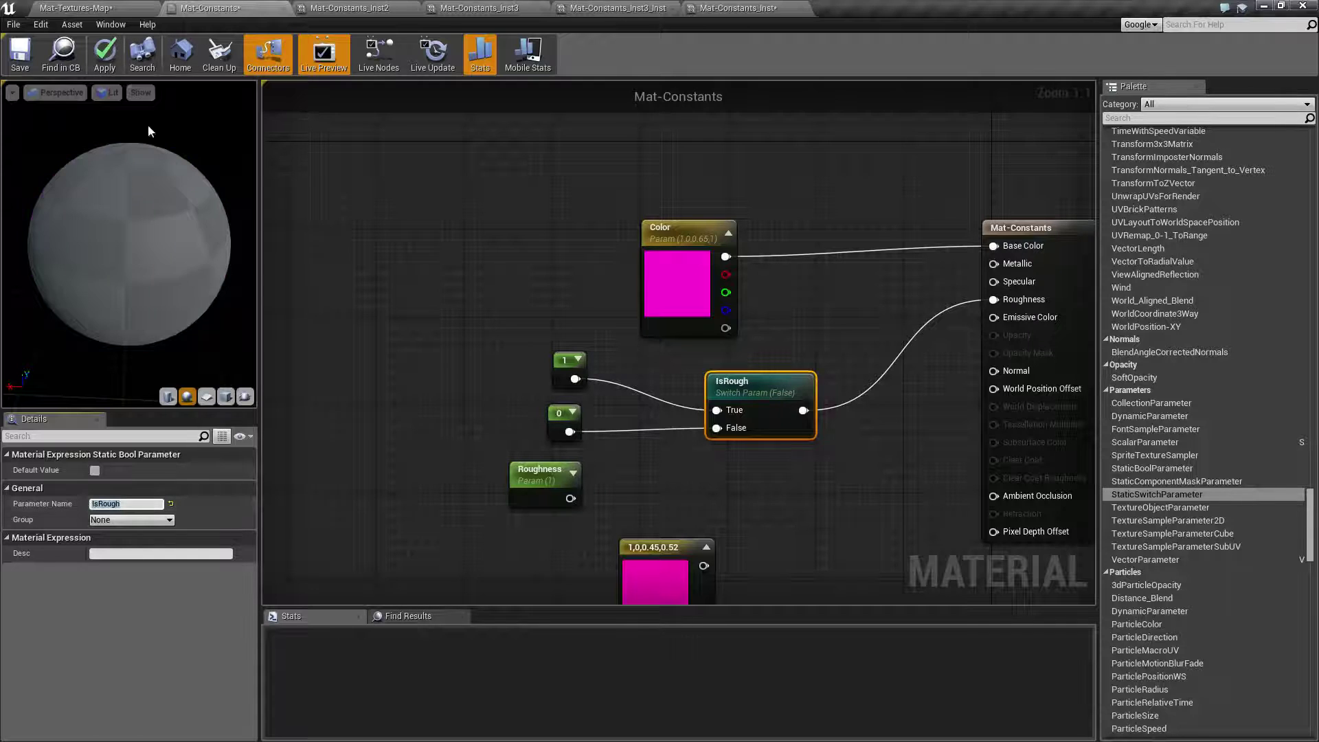
Reopen the Mat-Constants_Inst material instance from the level editor.
click(76, 7)
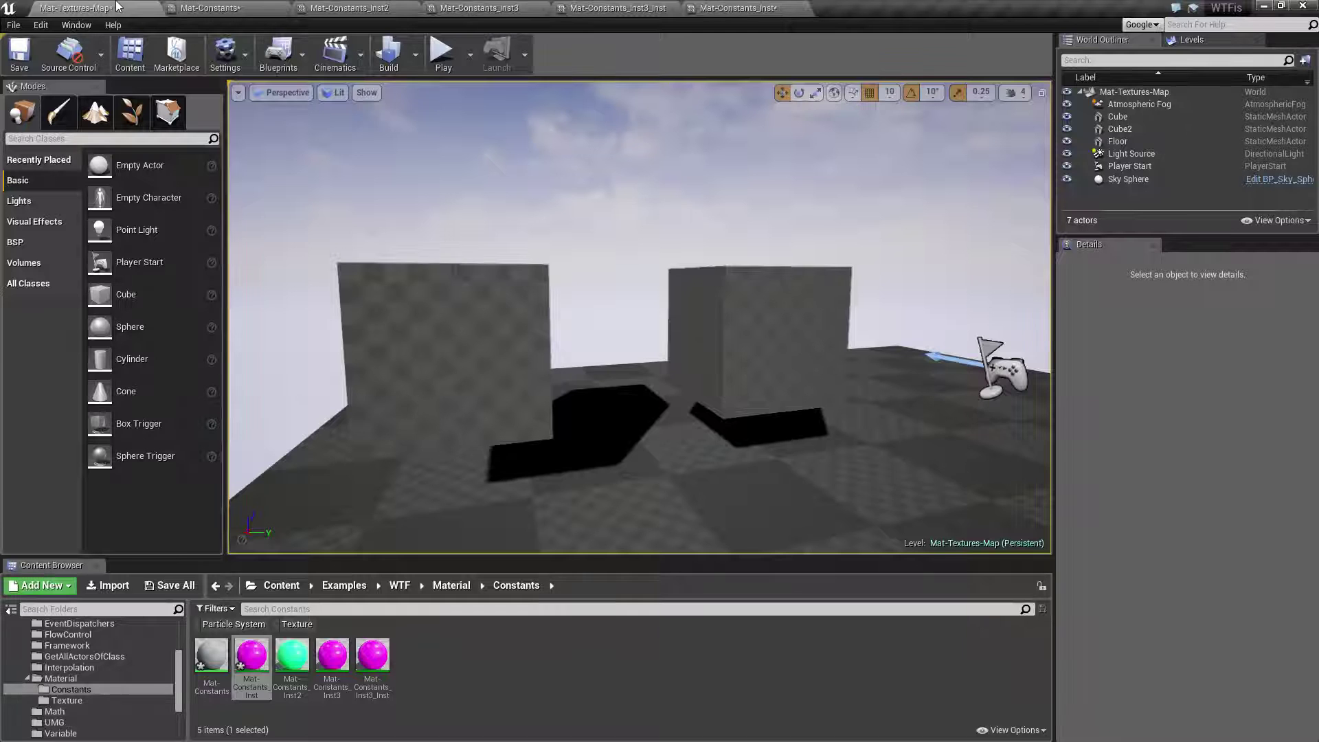
click(308, 7)
click(204, 9)
click(79, 8)
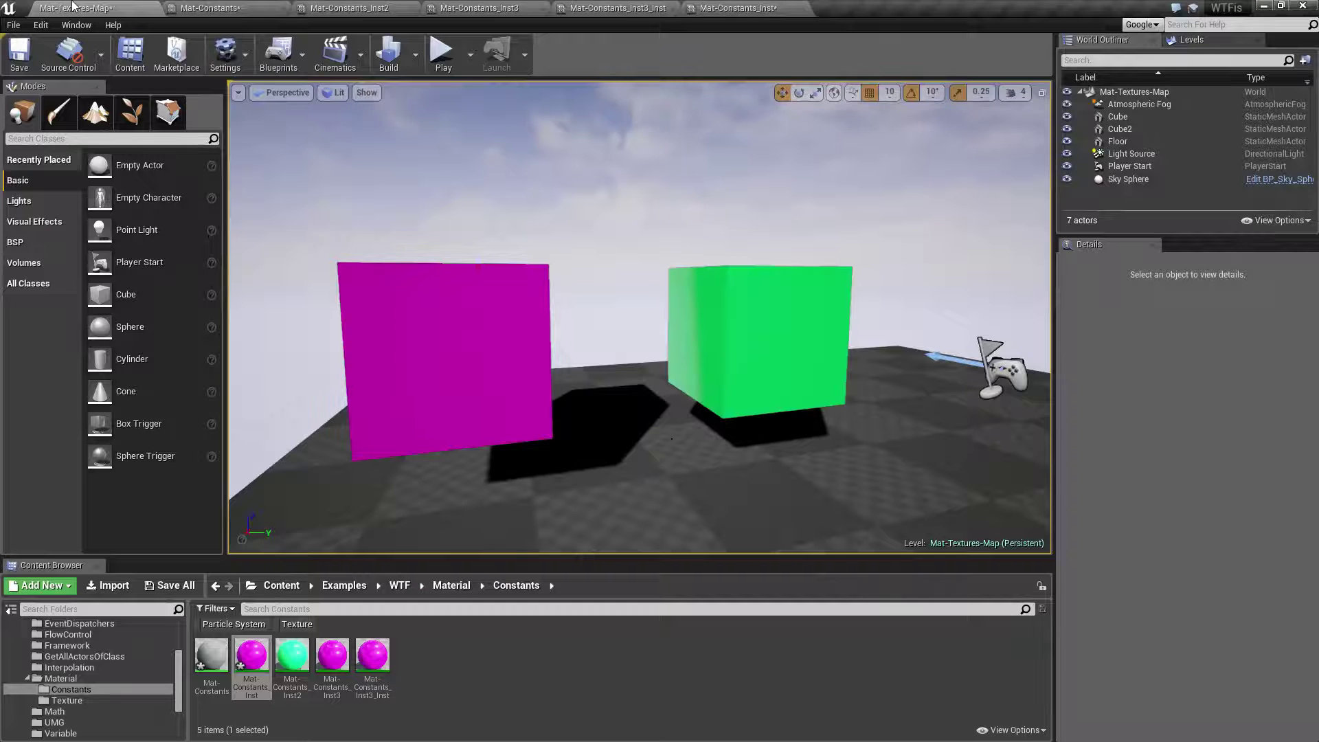
double_click(254, 661)
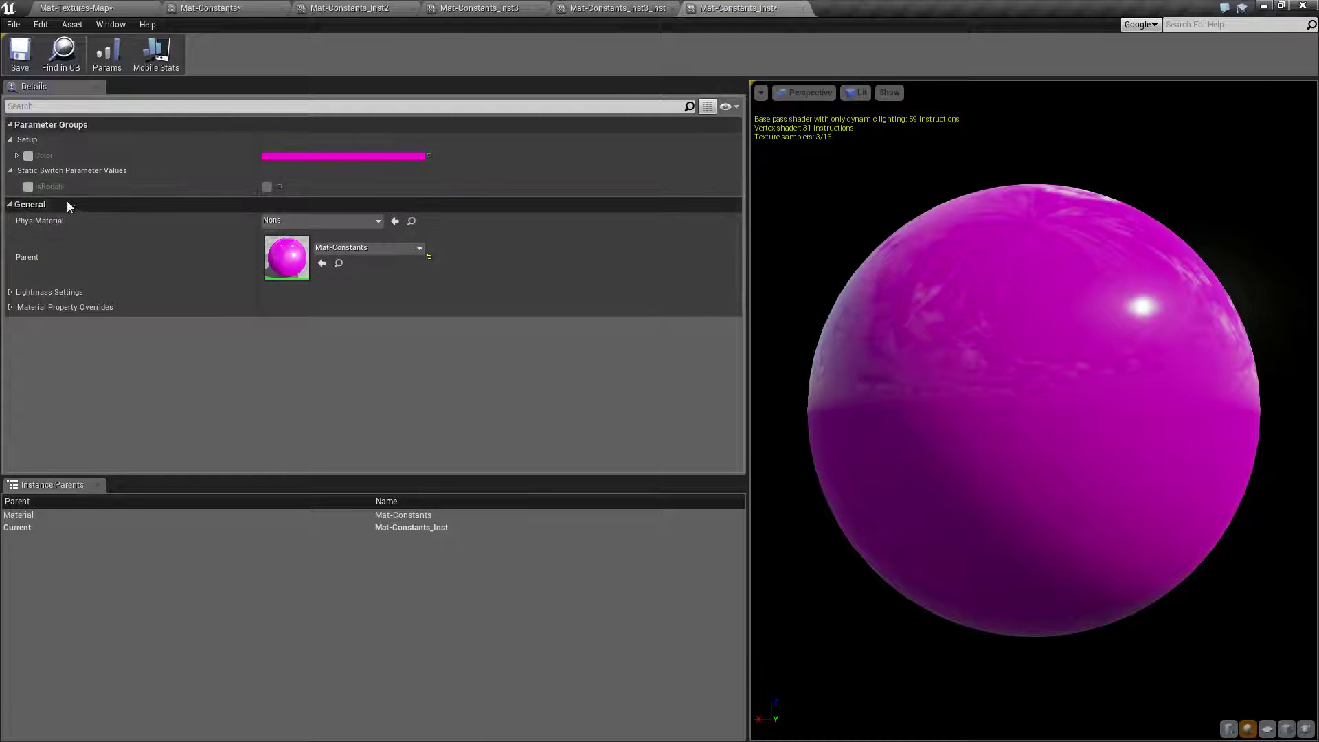
Override IsRough in Mat-Constants_Inst, toggle it to compare, and leave it off for glossiness.
click(27, 187)
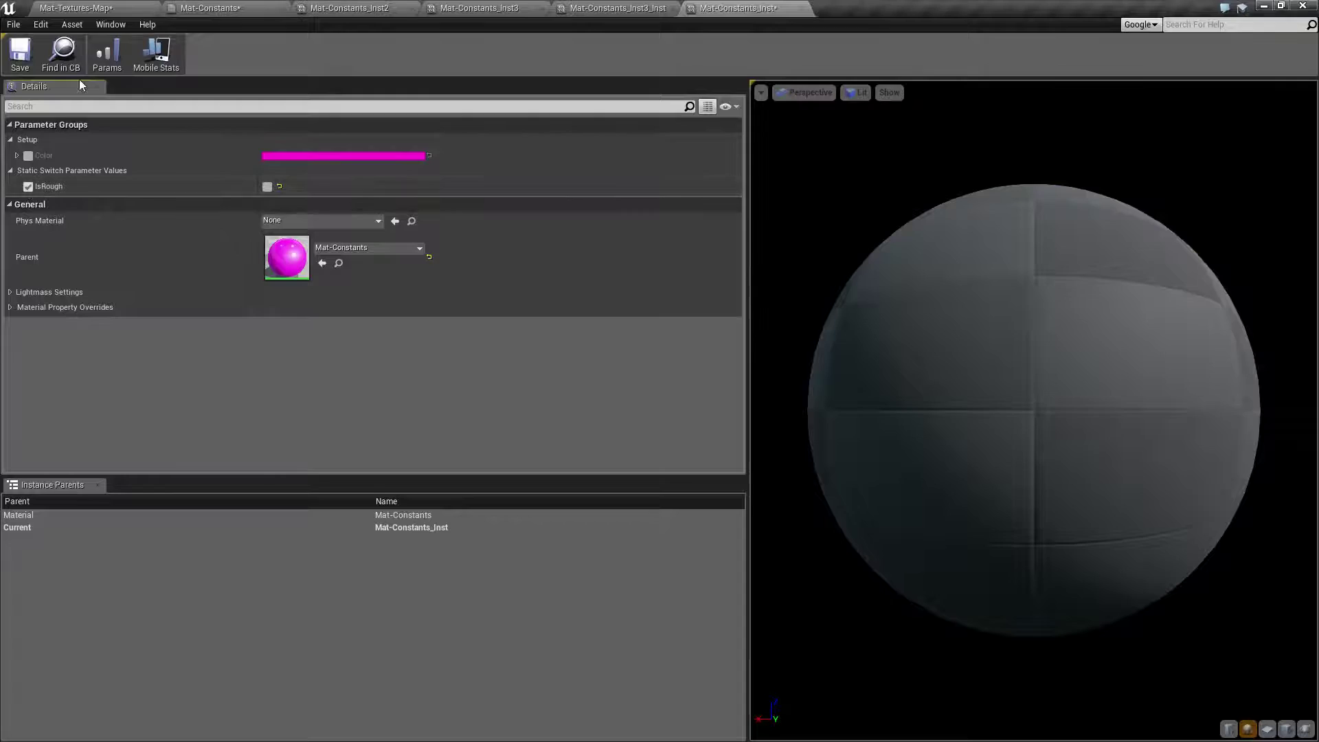
click(268, 187)
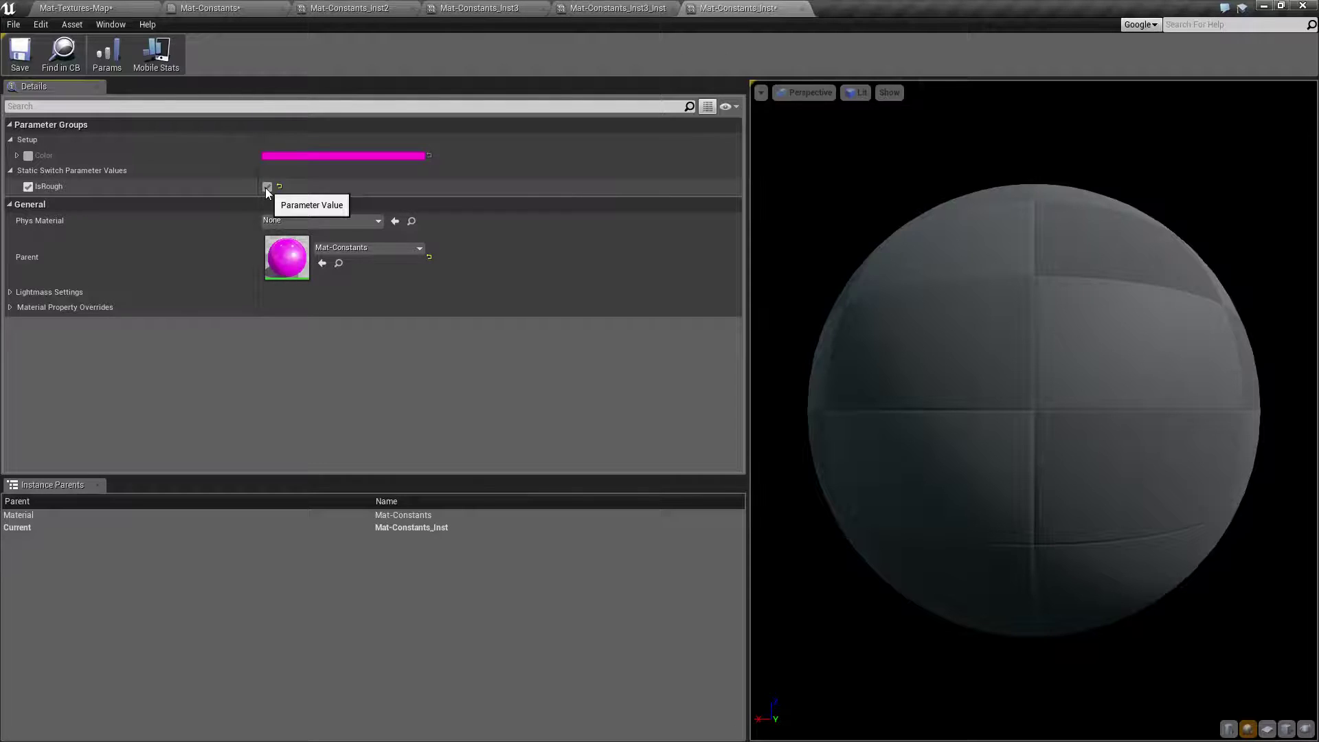
click(267, 188)
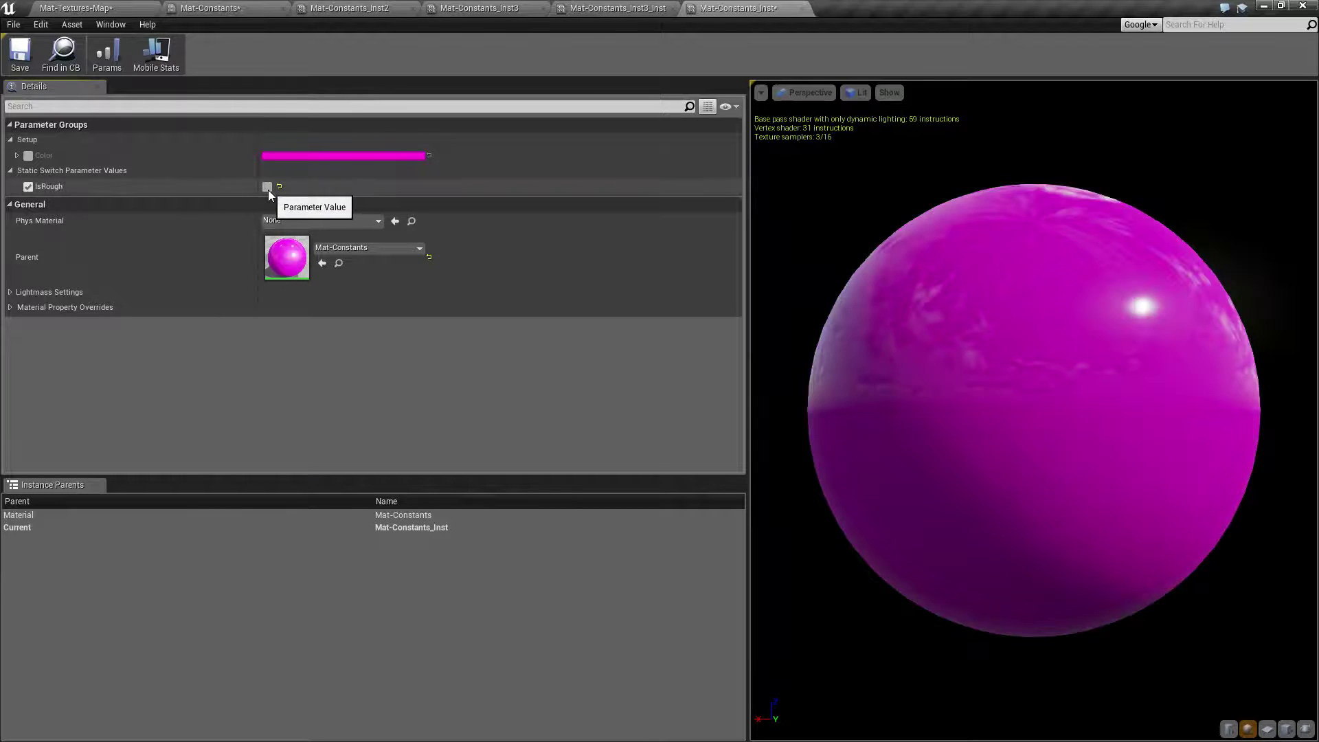
click(267, 188)
click(267, 187)
click(268, 187)
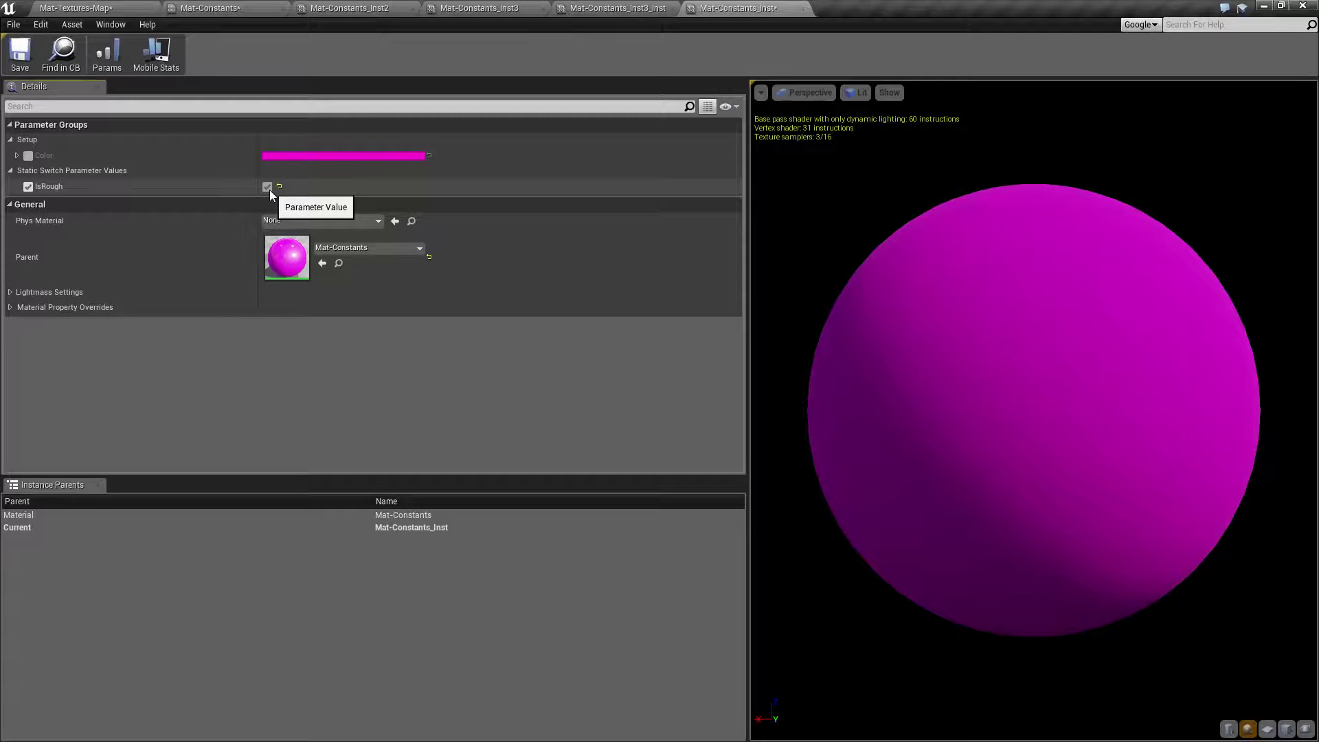
click(267, 188)
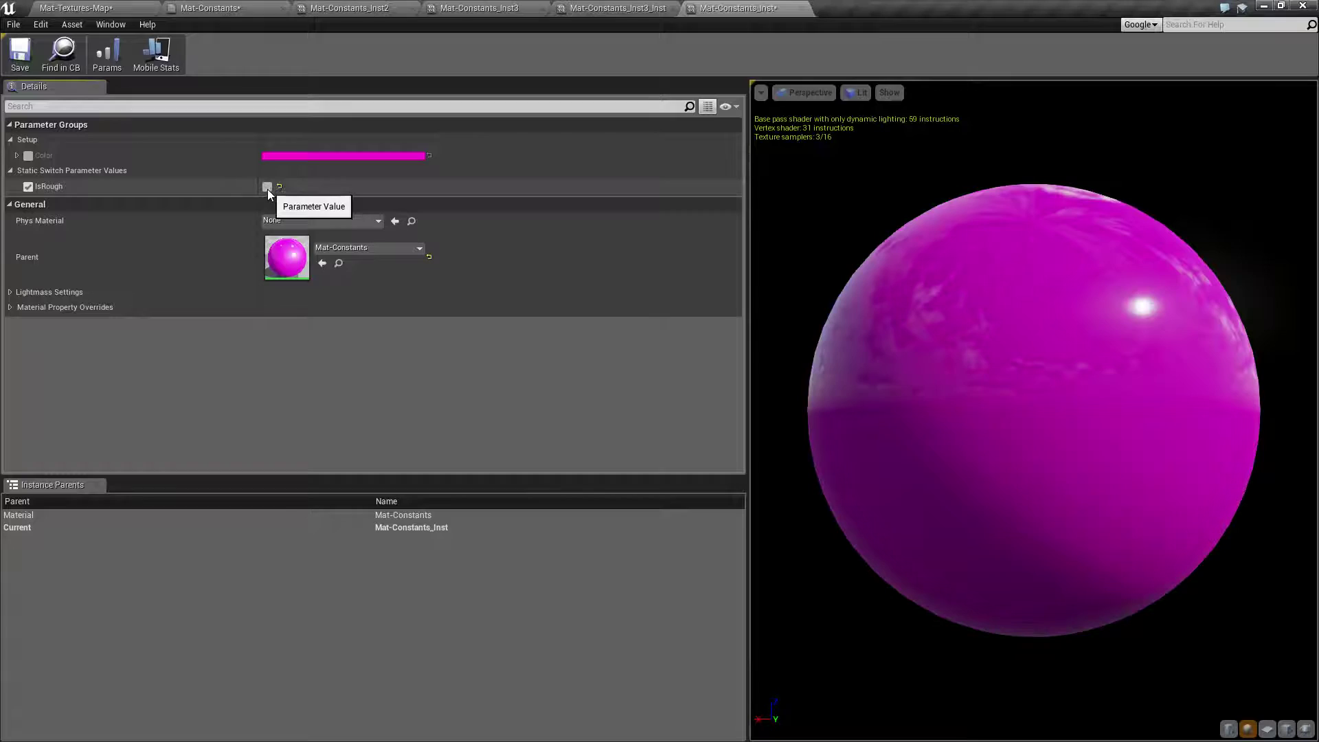
click(209, 7)
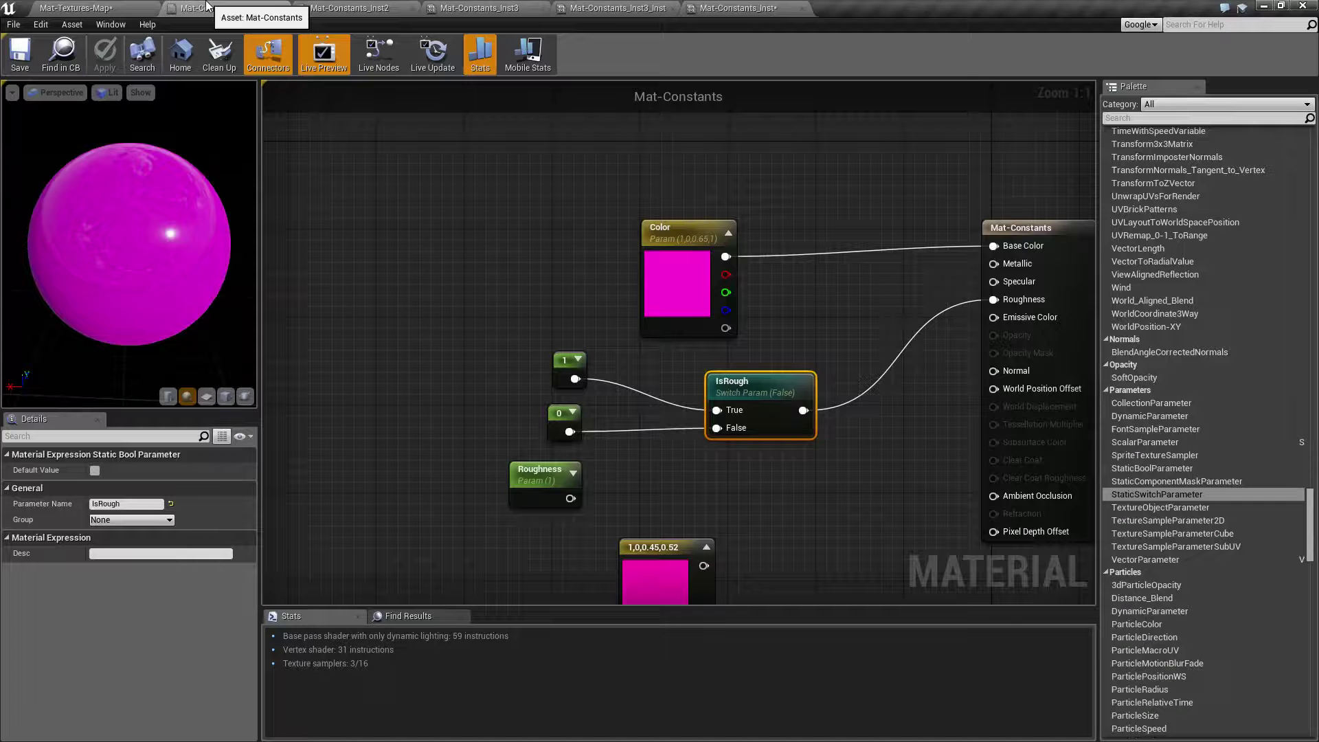
right_drag(725, 516, 623, 435)
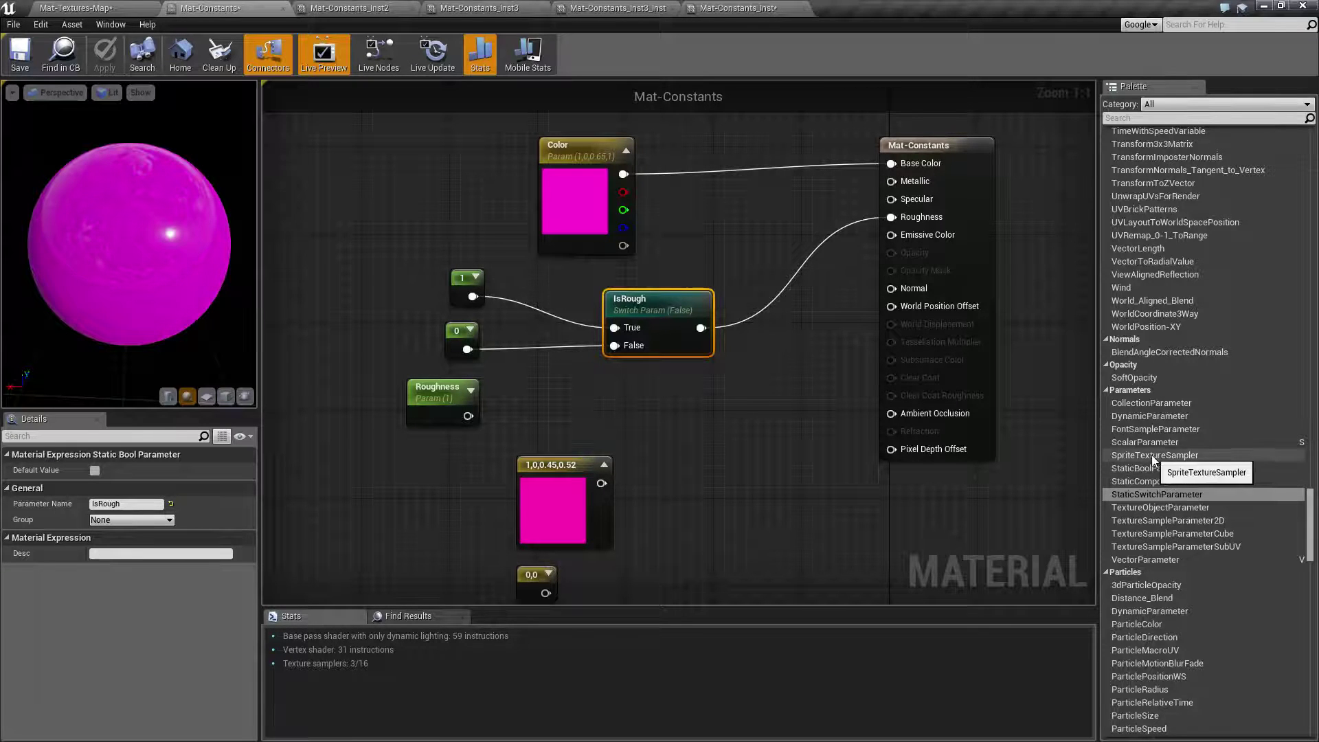
click(1142, 405)
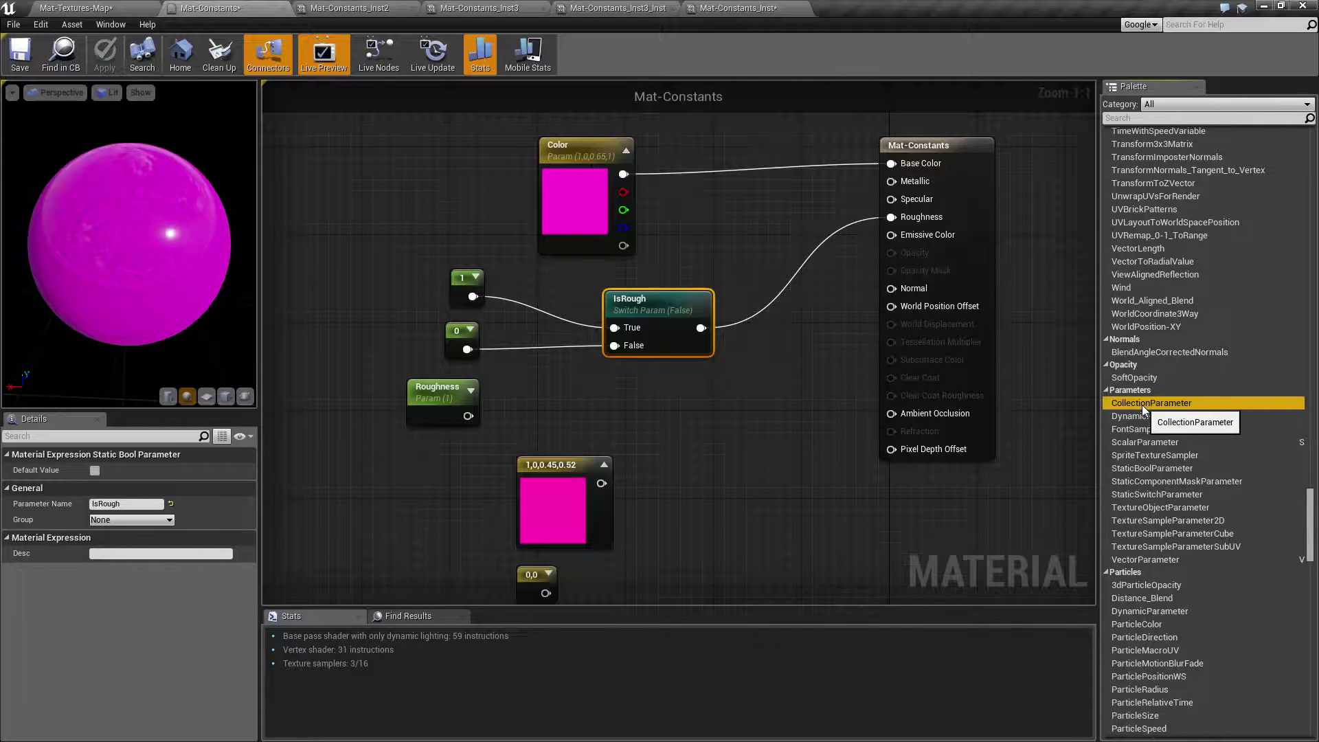
right_drag(745, 485, 713, 483)
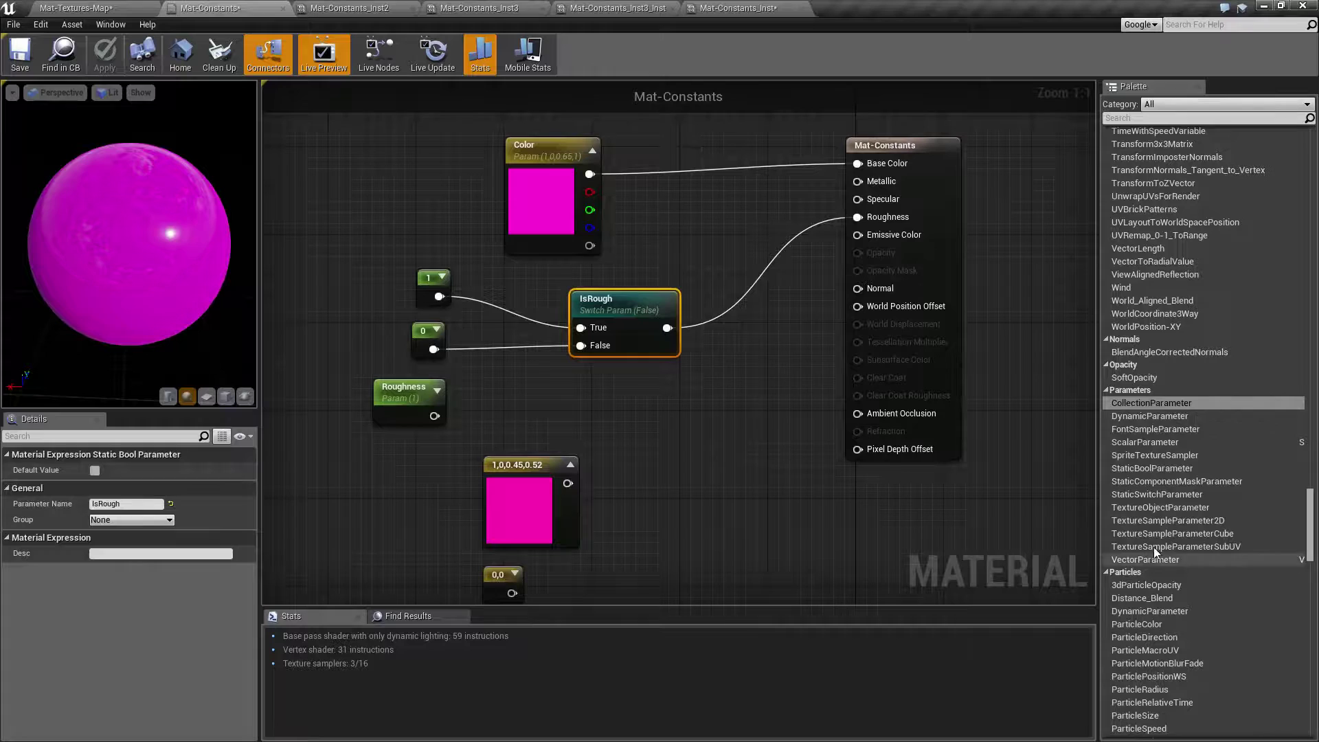
drag(1151, 406, 731, 498)
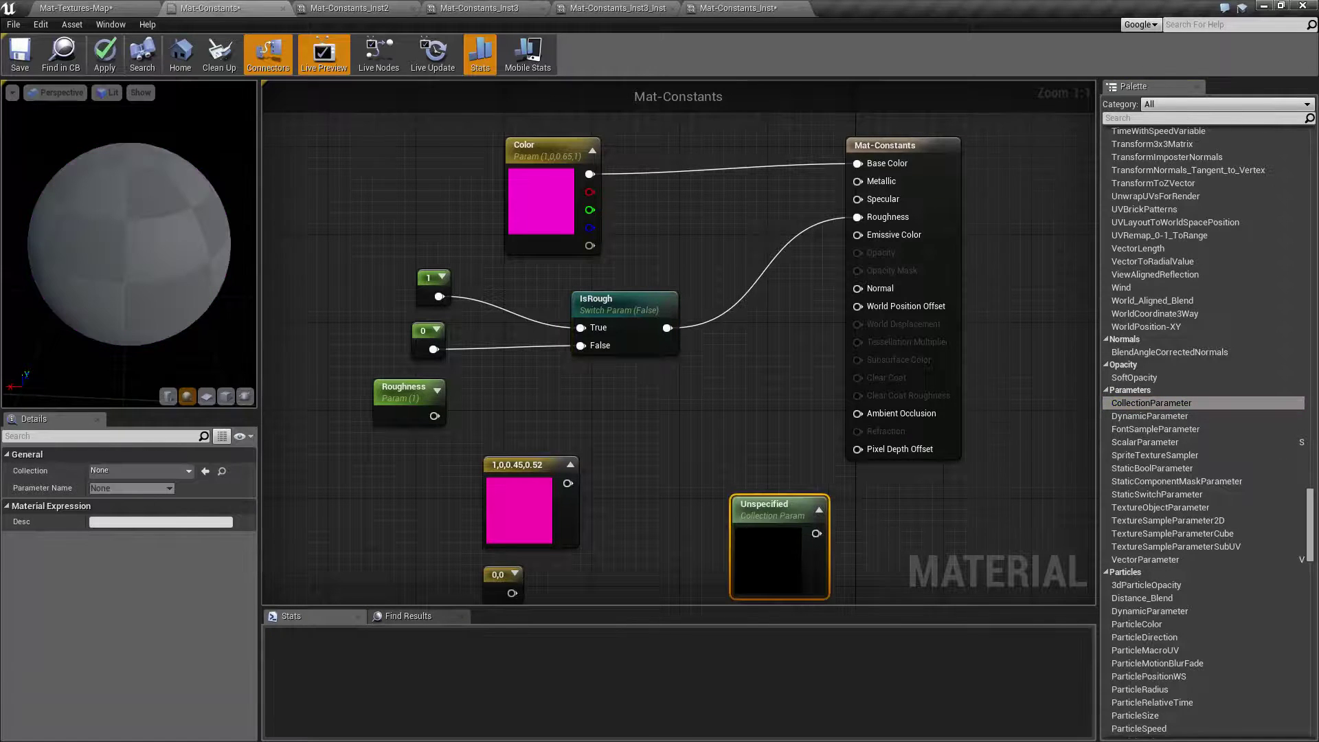
right_drag(790, 536, 698, 432)
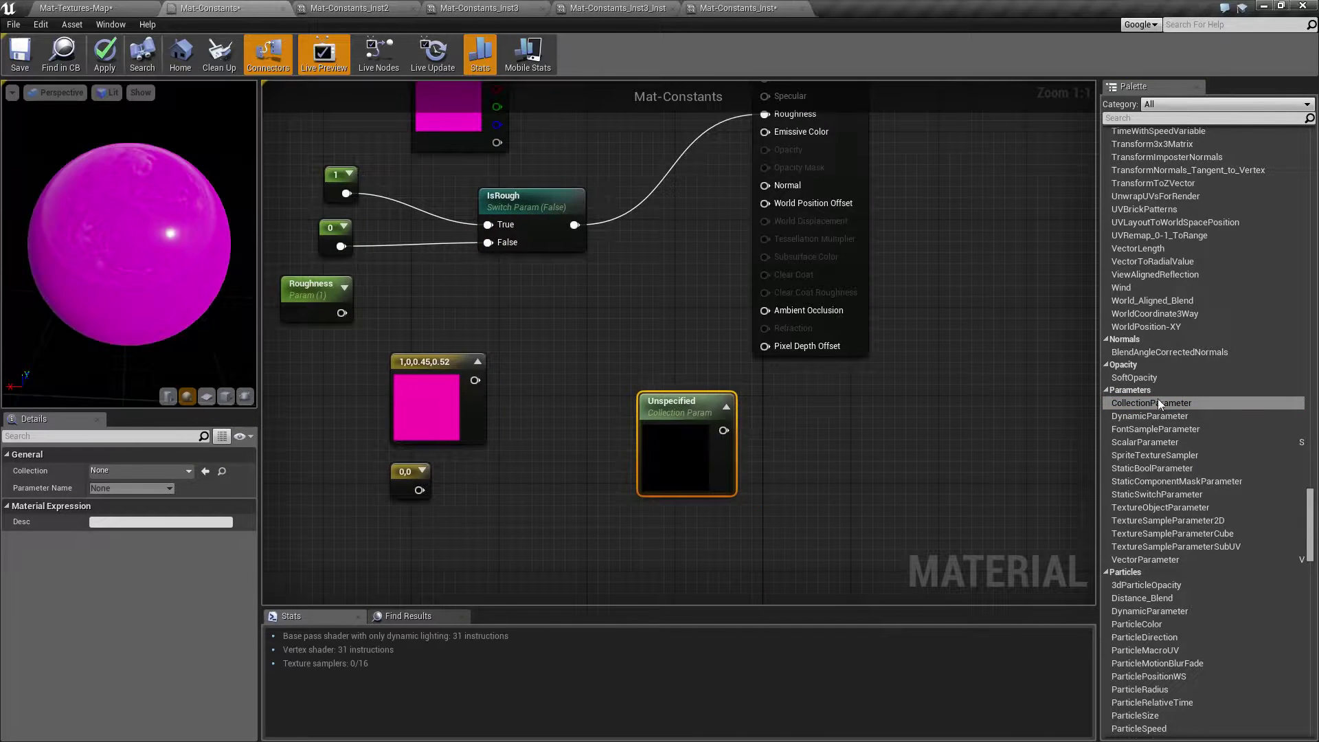
drag(1157, 418, 798, 457)
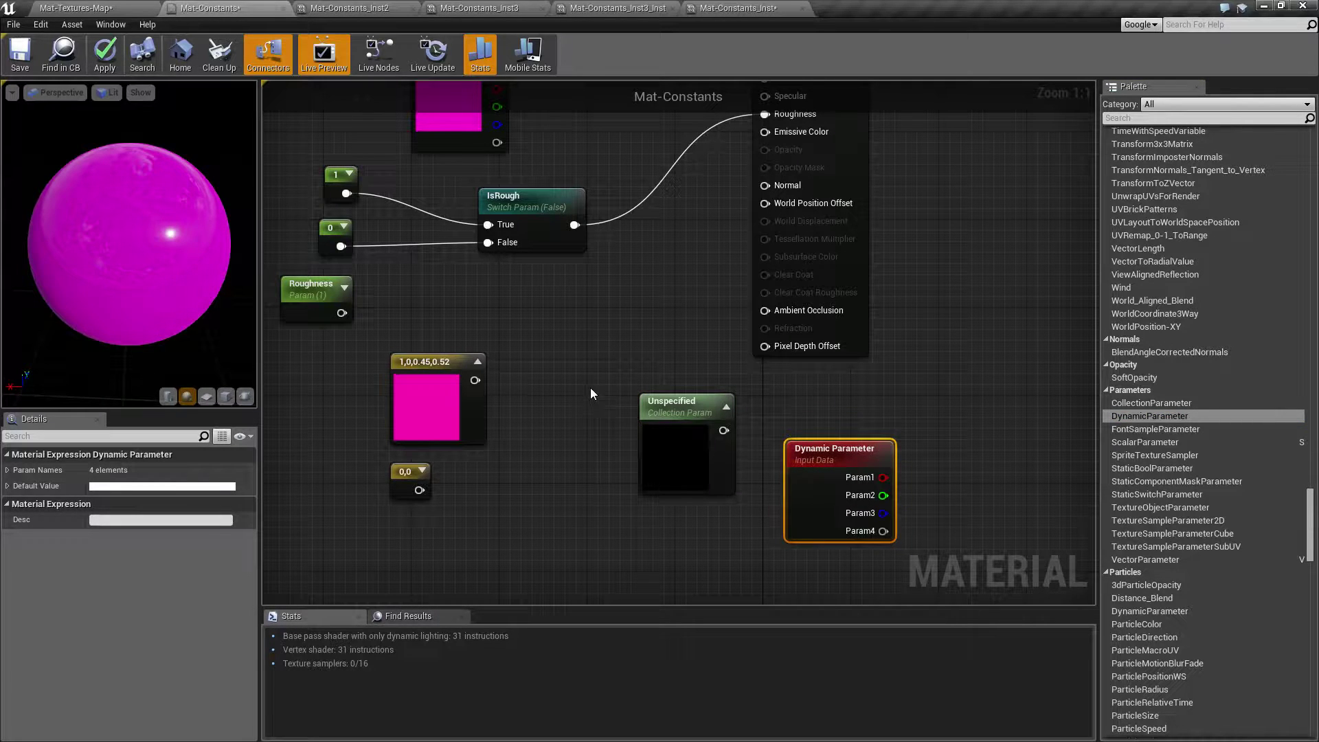
drag(591, 394, 791, 528)
right_drag(628, 522, 661, 527)
key(Delete)
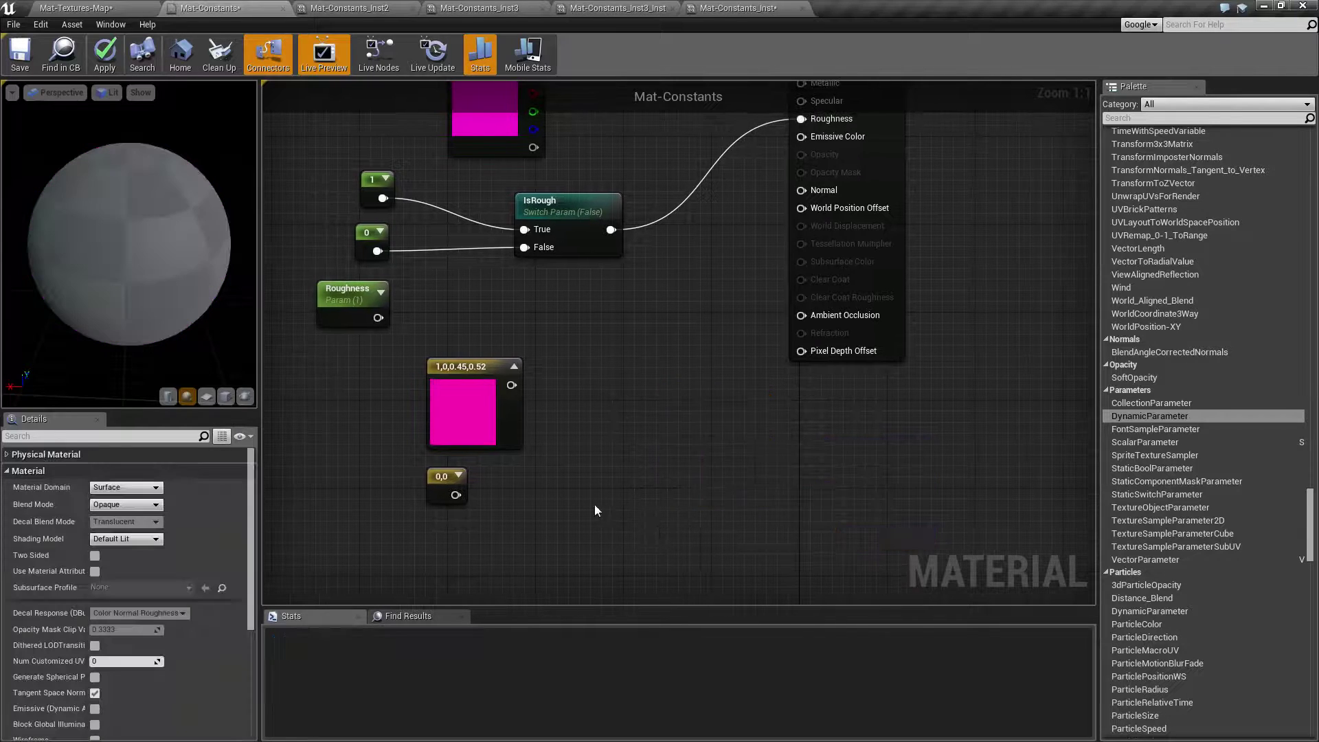
key(Home)
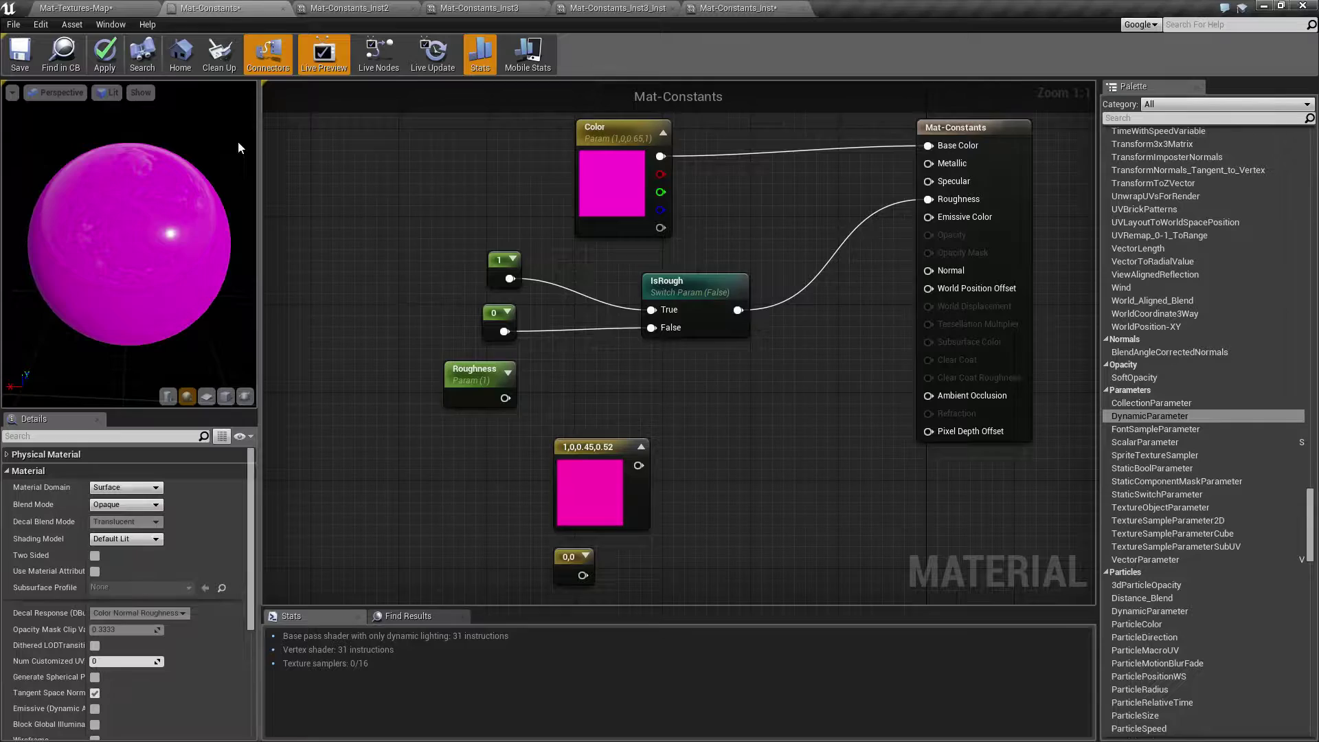
click(76, 7)
double_click(274, 696)
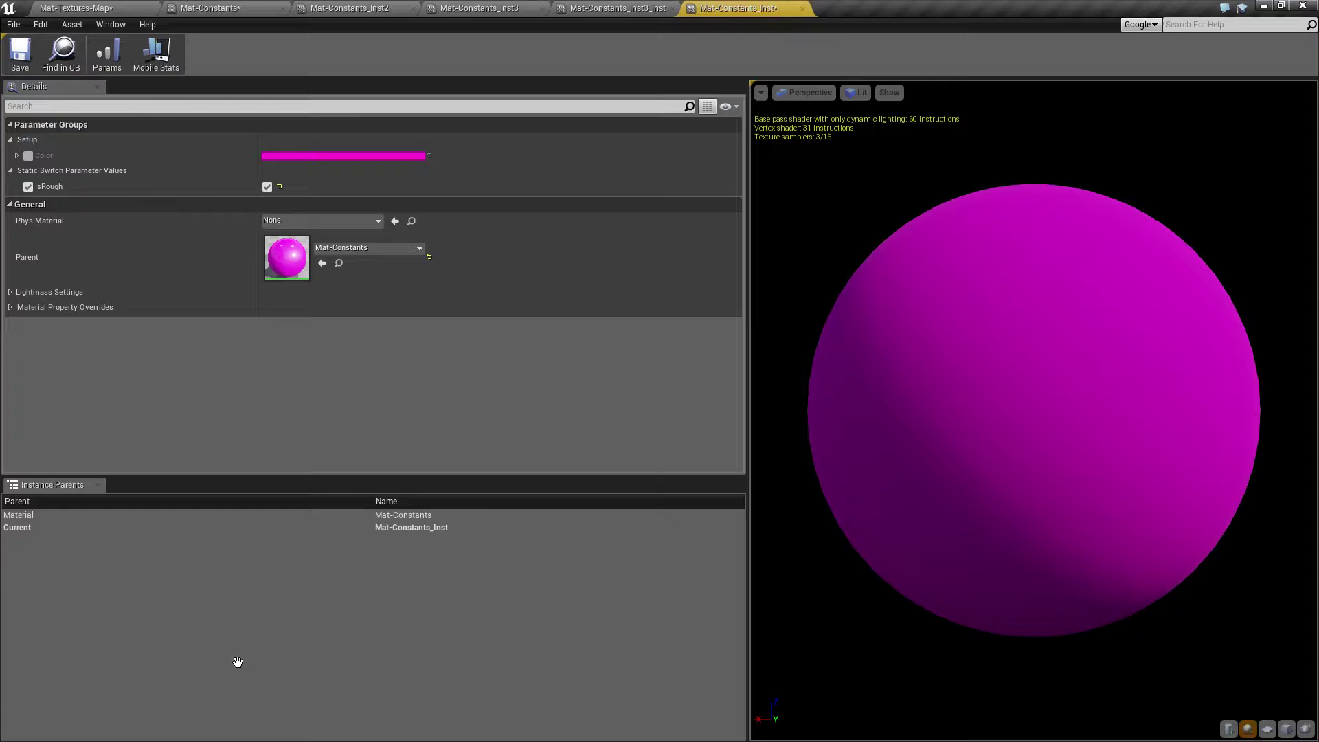
click(76, 8)
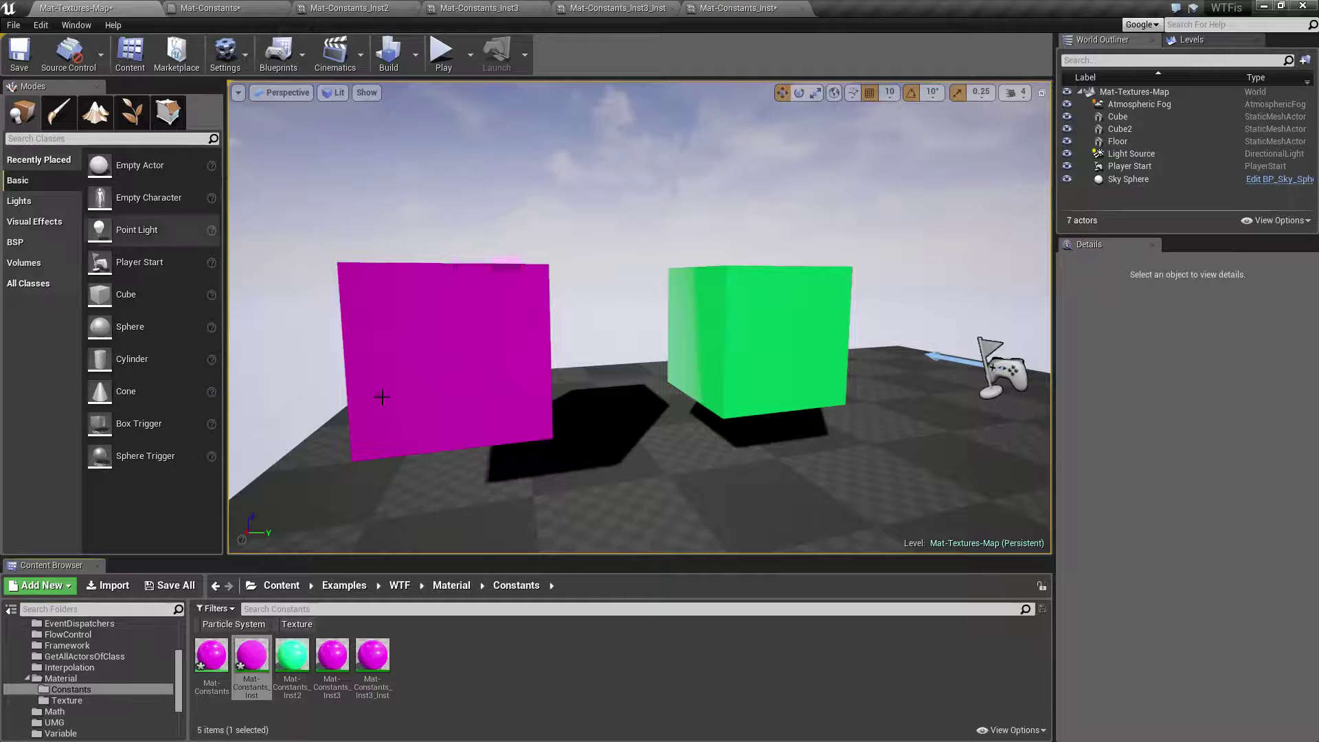
click(210, 8)
right_drag(691, 420, 746, 451)
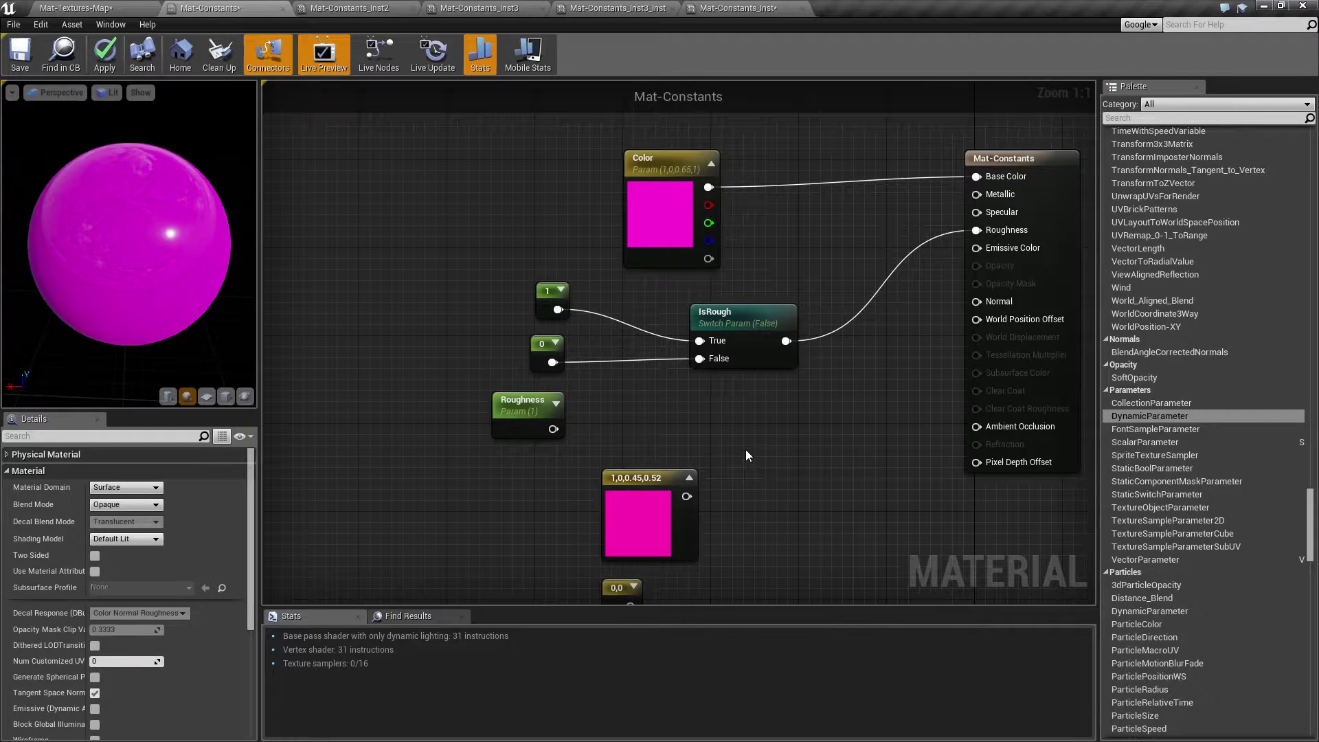